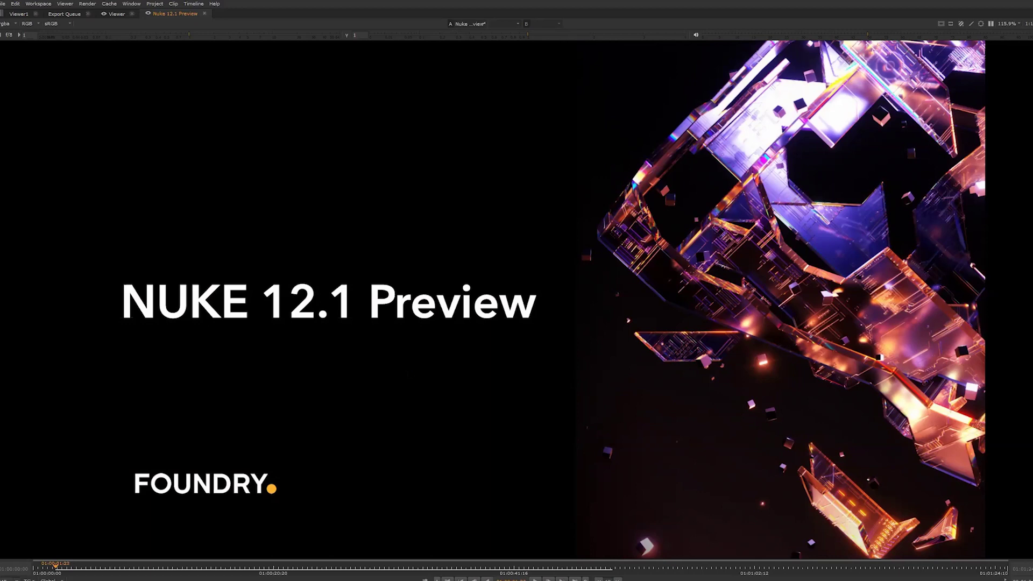
# Leave the full-screen viewer and look over the Nuke 12.1 Preview timeline and the node graph.
pyautogui.press('space')
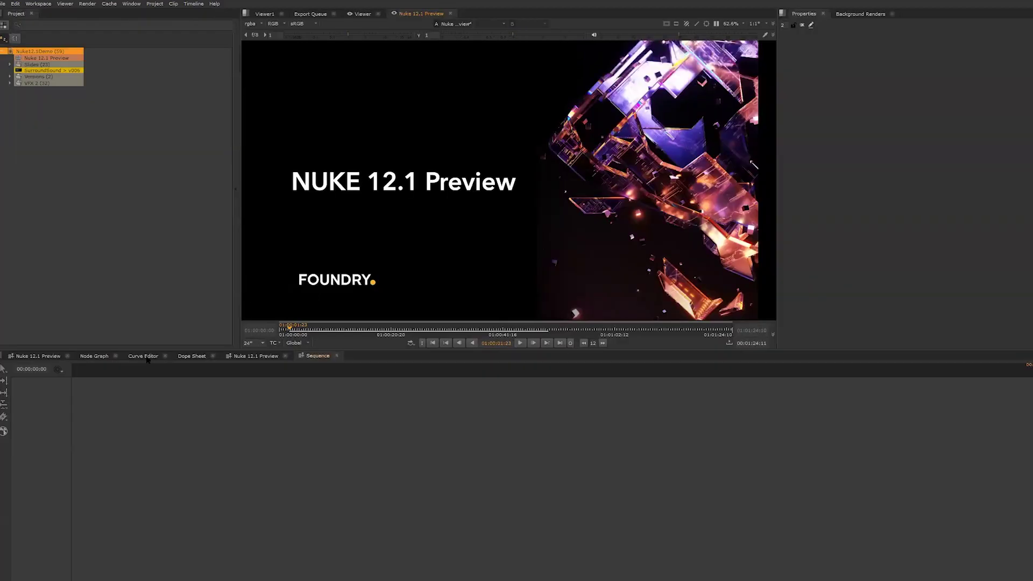
pyautogui.click(36, 356)
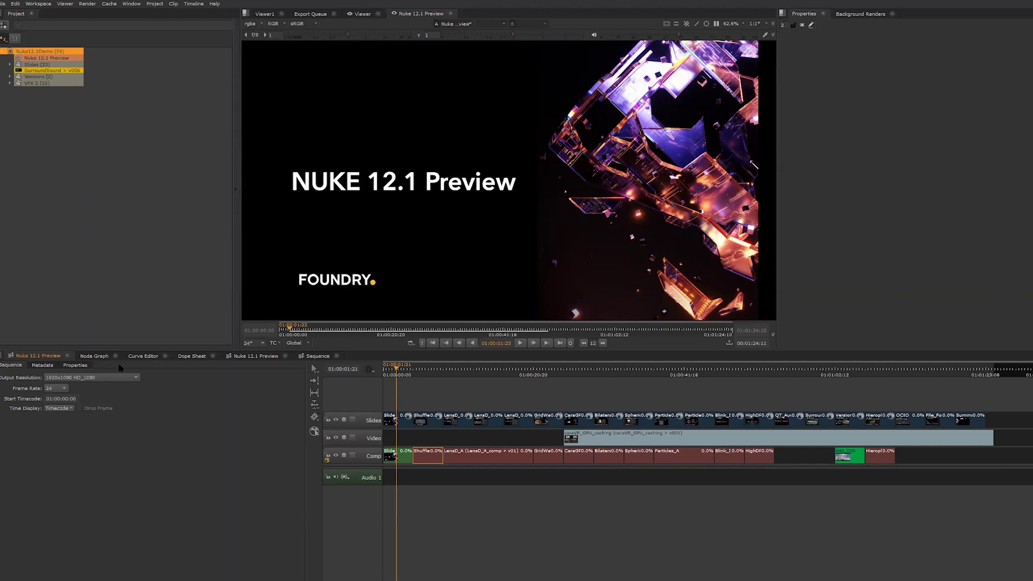
pyautogui.click(96, 356)
pyautogui.scroll(5, 472, 470)
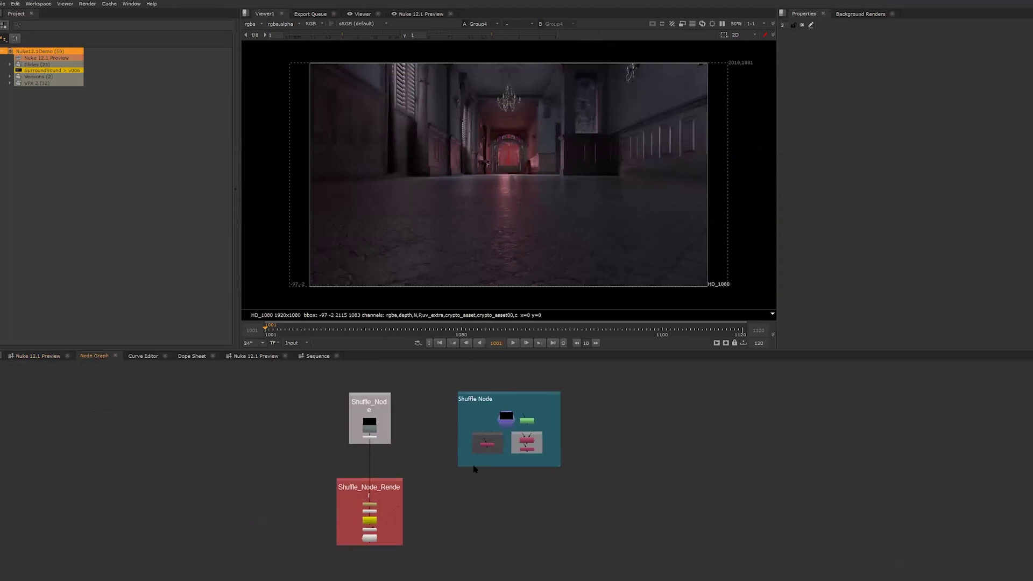
pyautogui.click(38, 356)
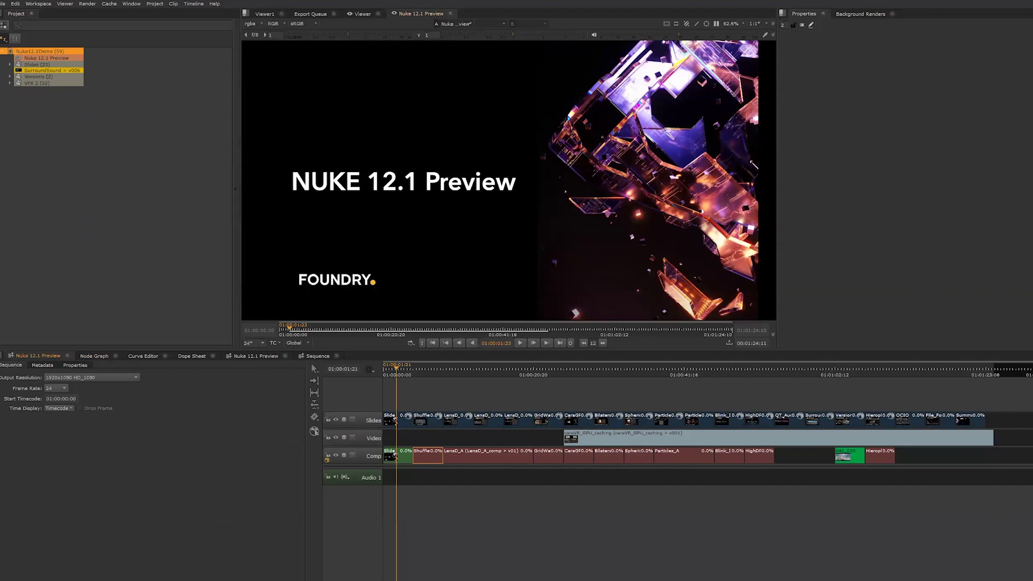
pyautogui.click(38, 4)
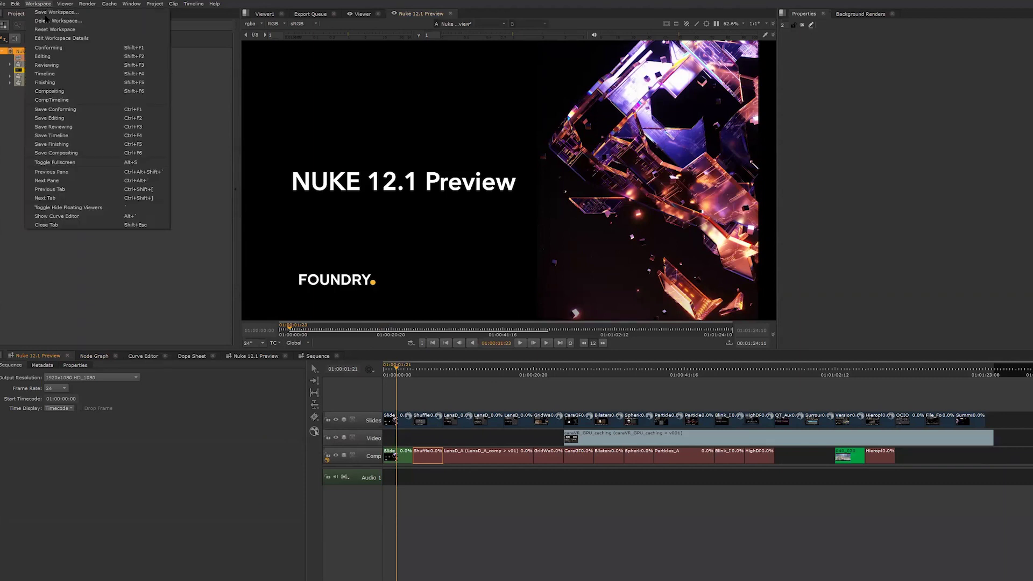
pyautogui.click(49, 91)
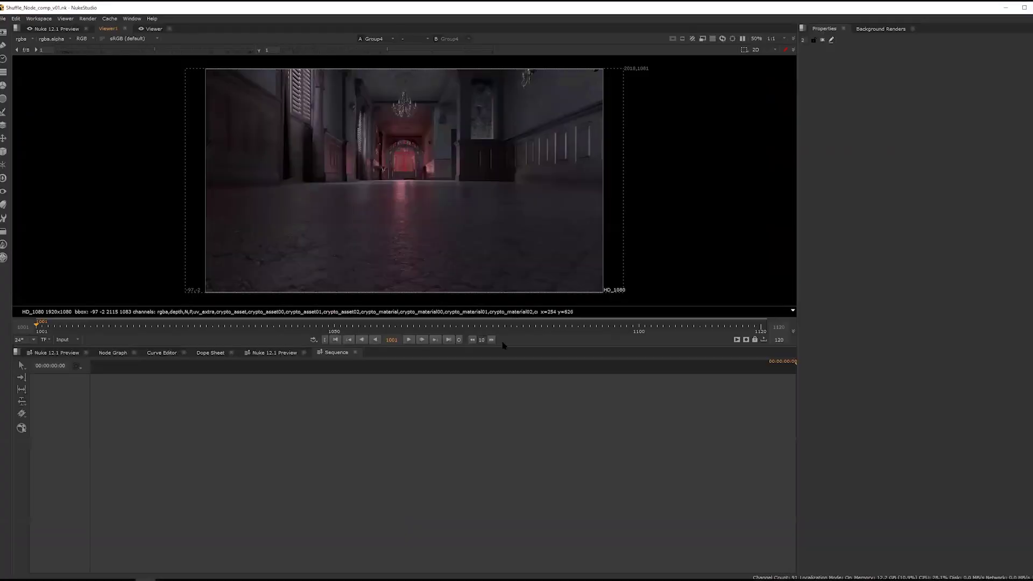
pyautogui.click(122, 353)
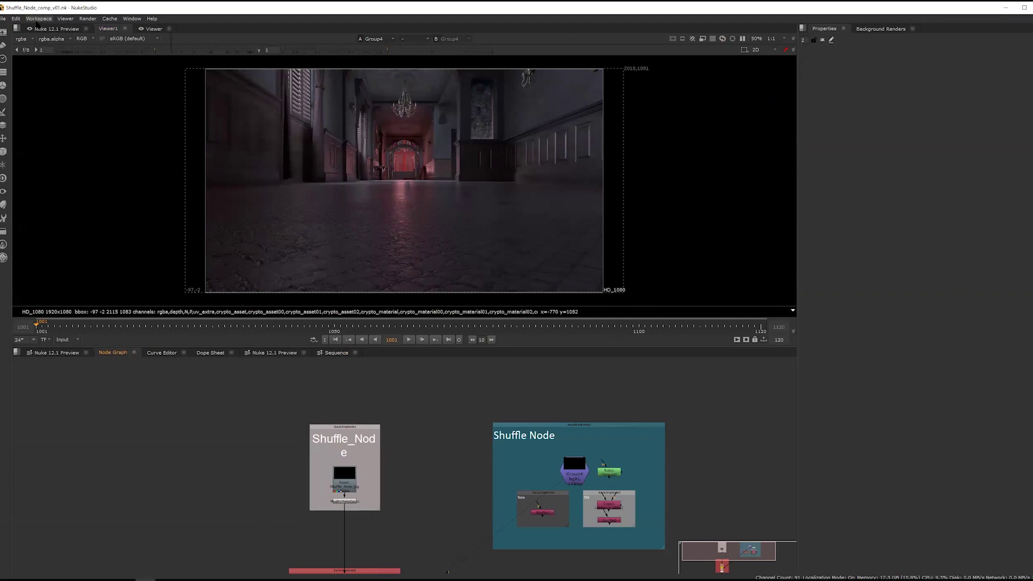
# Switch to the CompTimeline workspace and widen the sequence timeline and the viewer.
pyautogui.click(38, 18)
pyautogui.click(54, 114)
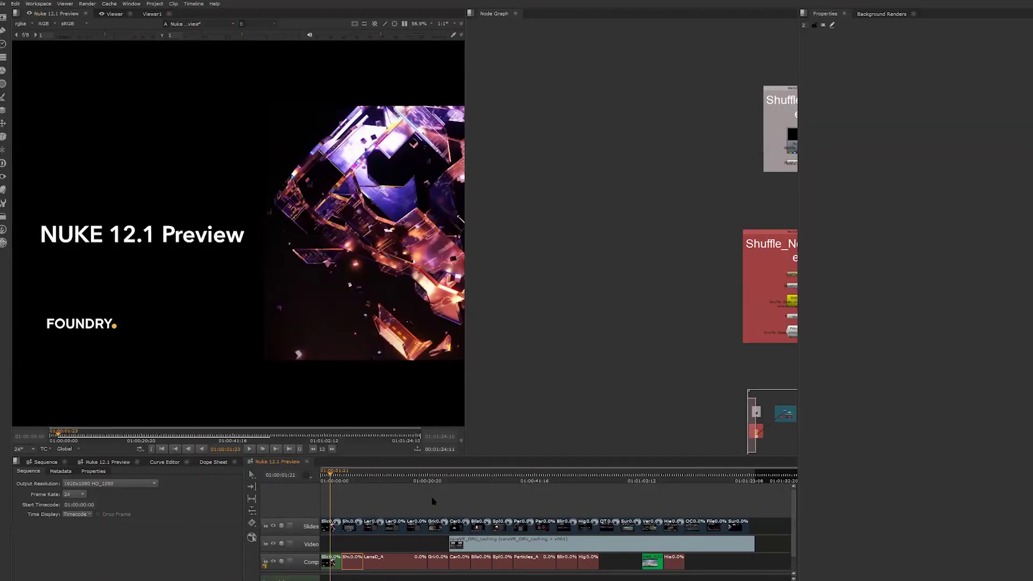
pyautogui.moveTo(244, 508); pyautogui.dragTo(2, 506)
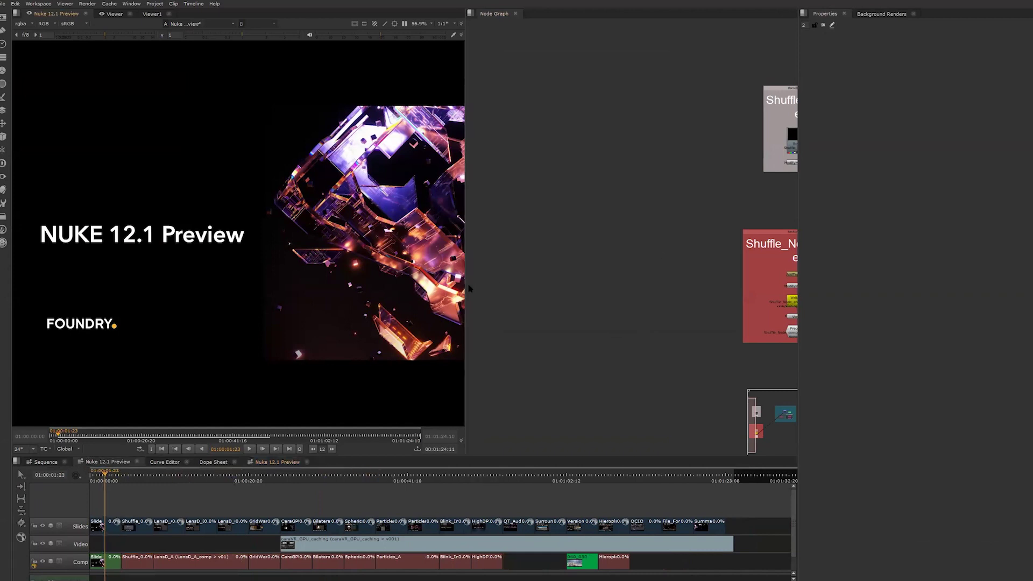
pyautogui.moveTo(475, 286); pyautogui.dragTo(538, 290)
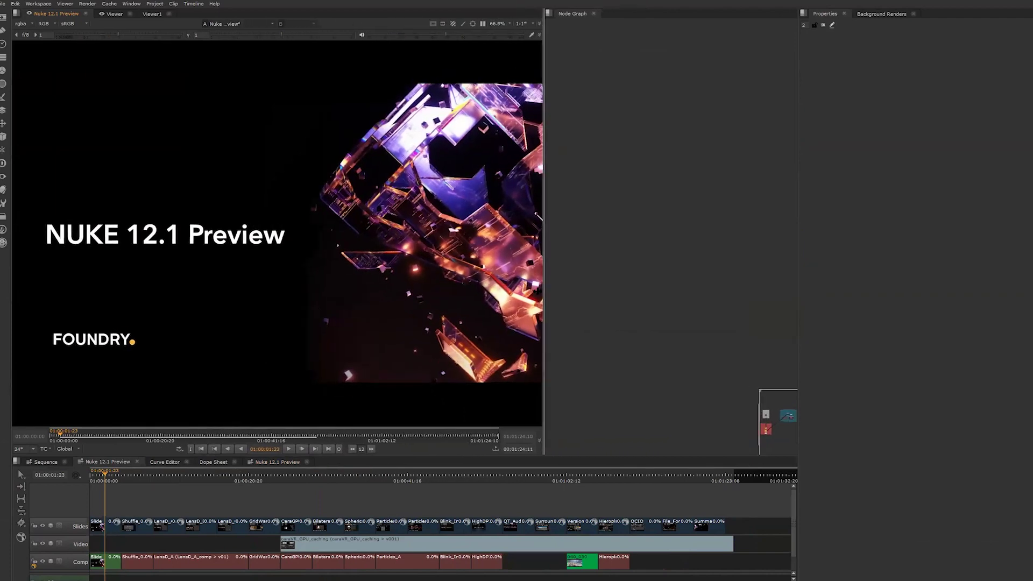
# Go to the Shuffle Node slide at 01:00:05:10 and inspect the old Shuffle2 node's second input layer options.
pyautogui.click(131, 475)
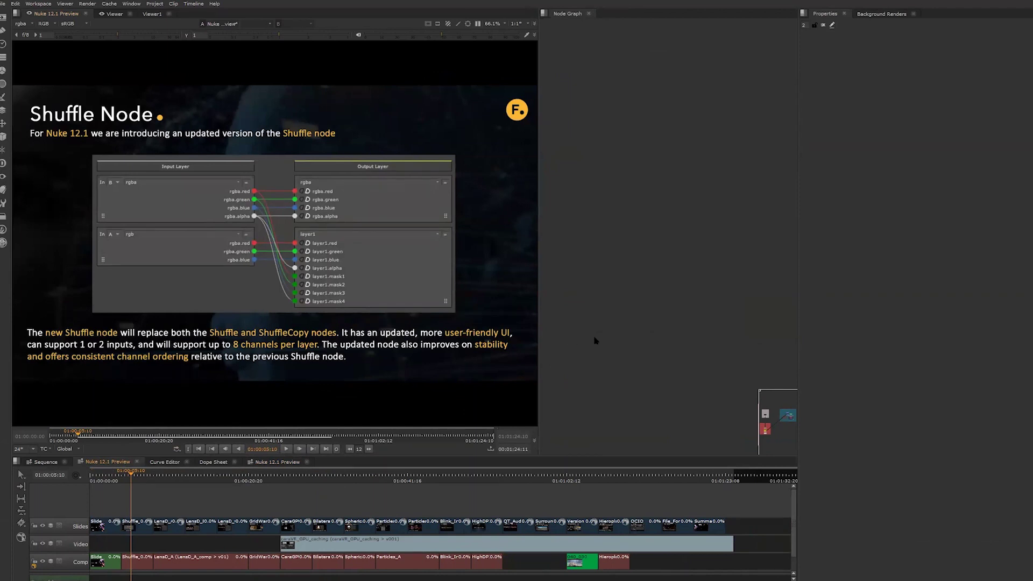
pyautogui.click(642, 330)
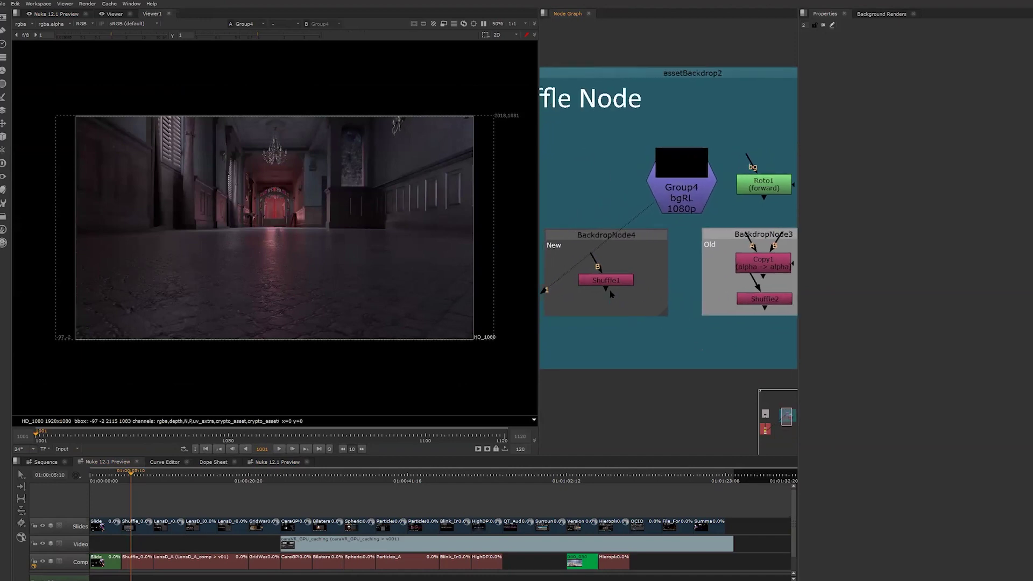
pyautogui.doubleClick(753, 300)
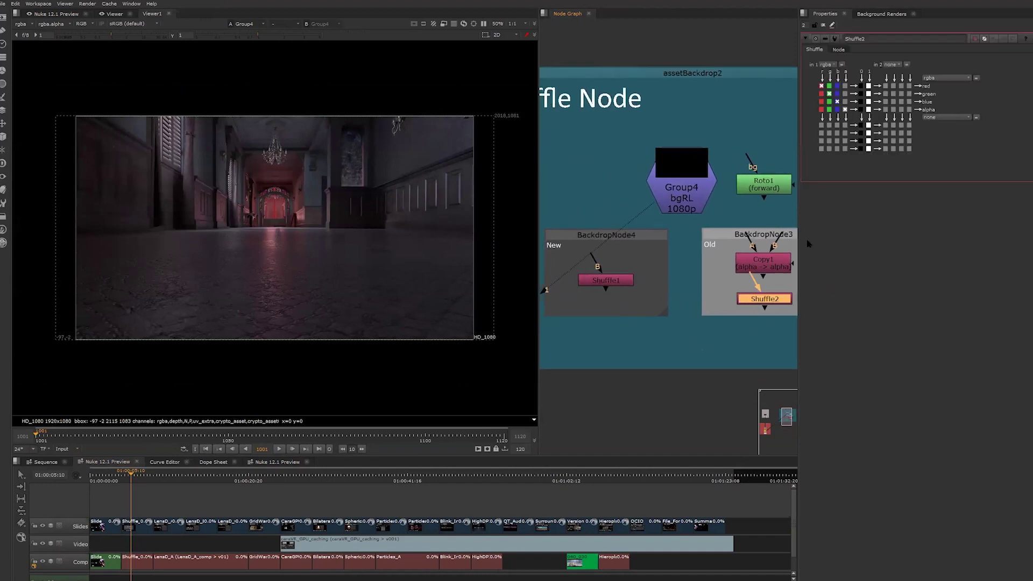
pyautogui.click(891, 64)
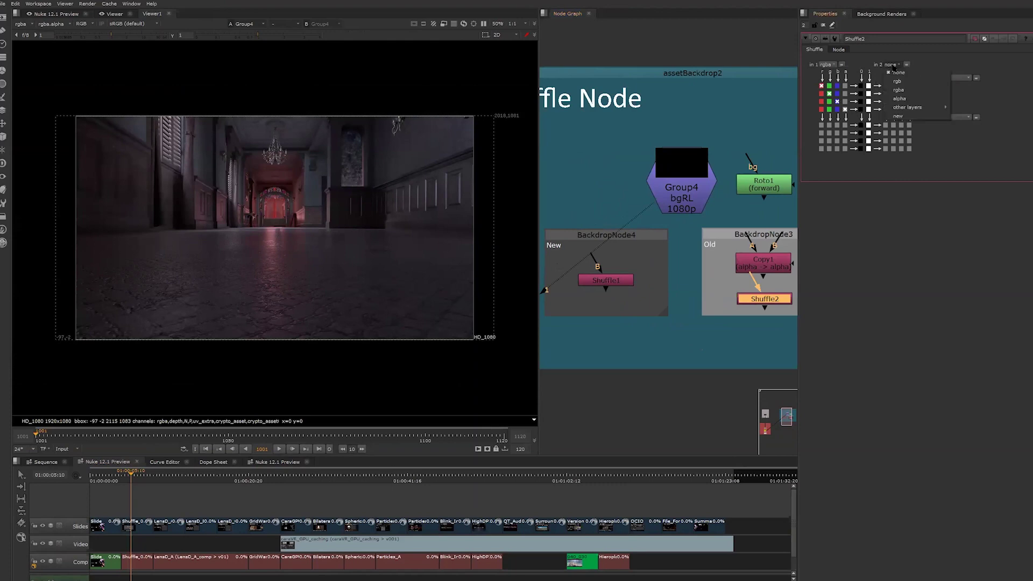
pyautogui.click(937, 68)
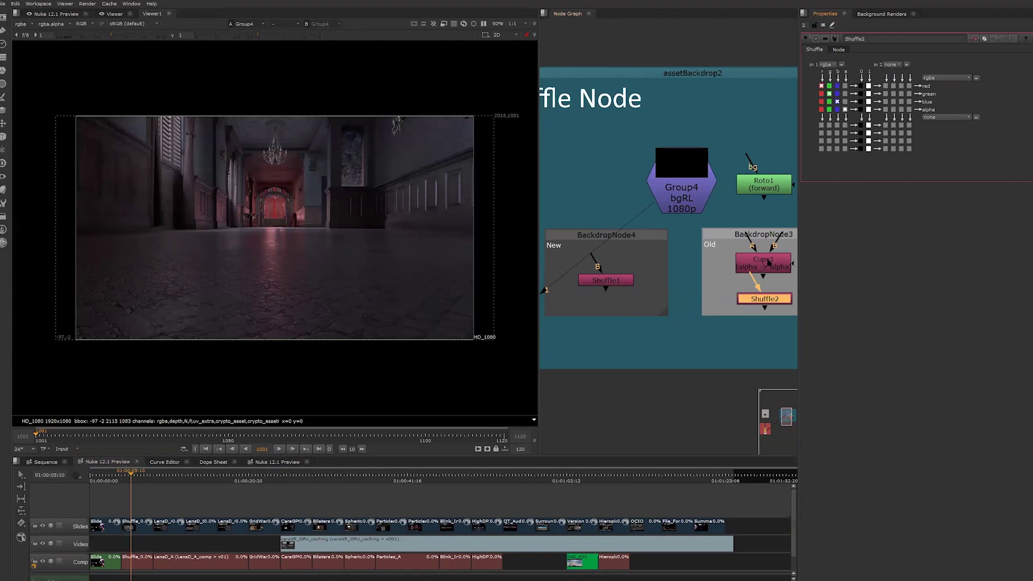
pyautogui.moveTo(768, 263); pyautogui.dragTo(767, 263)
pyautogui.moveTo(752, 244); pyautogui.dragTo(765, 188)
pyautogui.moveTo(765, 267); pyautogui.dragTo(764, 267)
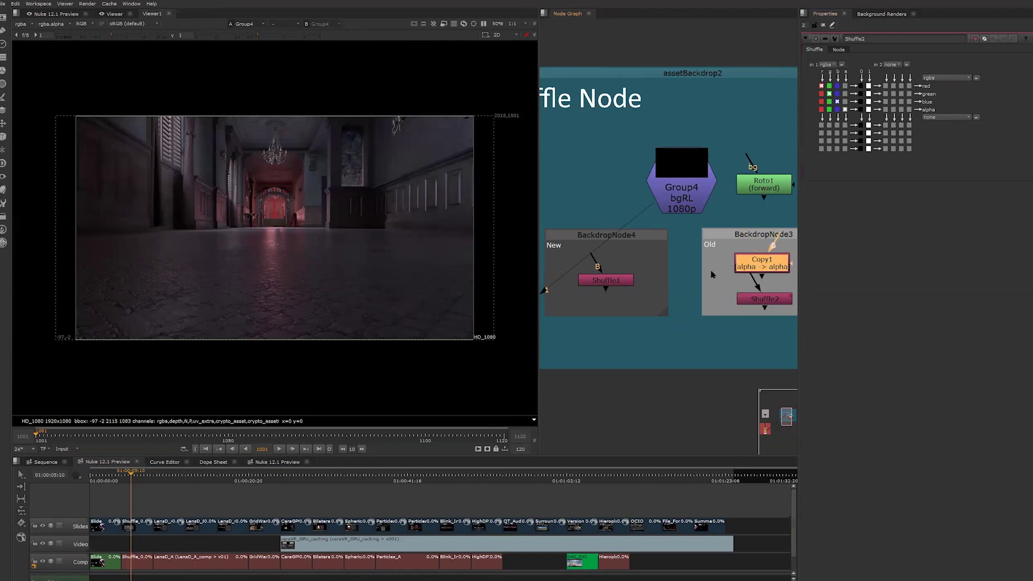
# Show only the new Shuffle1 node's properties and connect its B input to Group4.
pyautogui.doubleClick(627, 280)
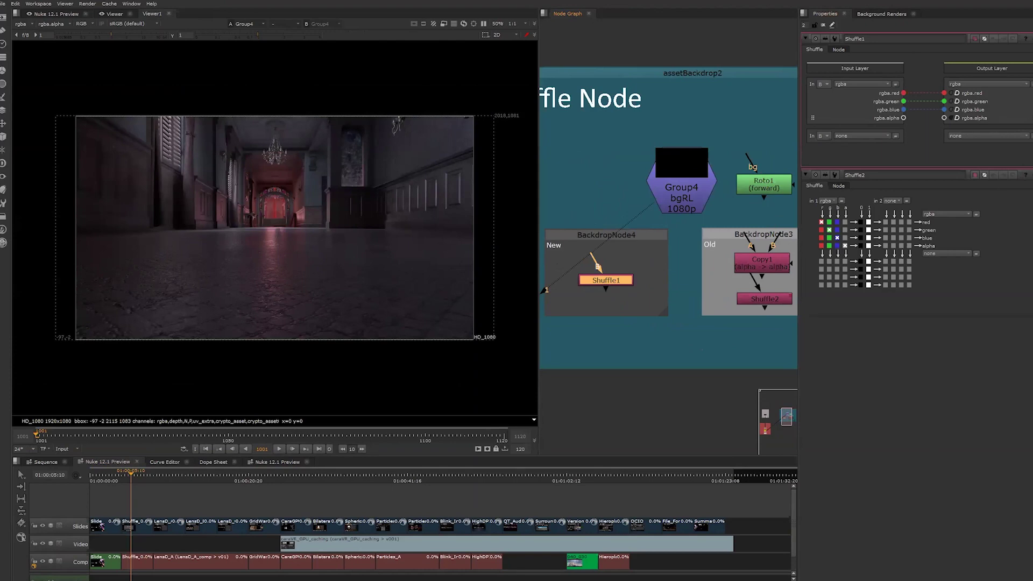
pyautogui.click(824, 175)
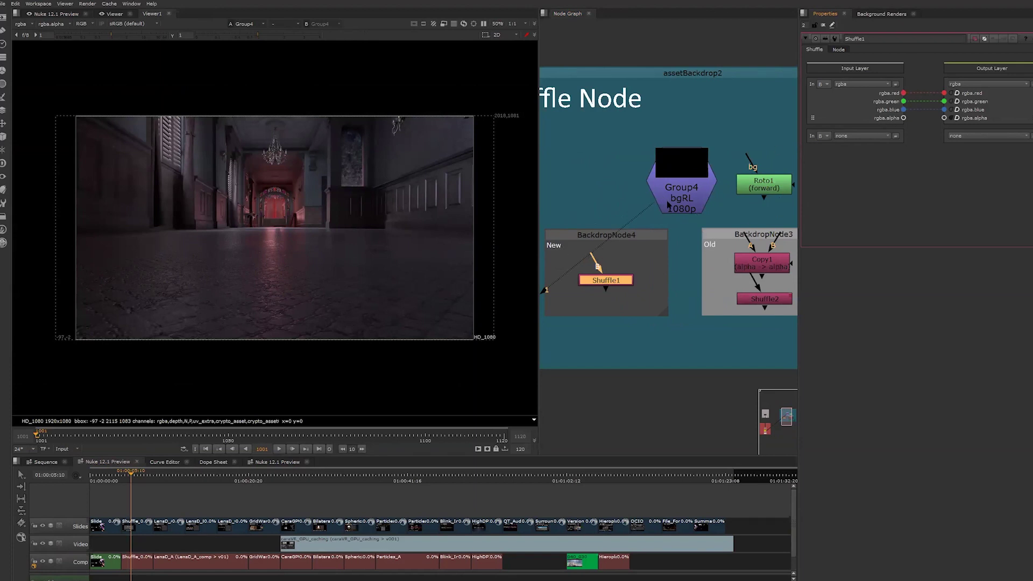
pyautogui.moveTo(667, 205); pyautogui.dragTo(666, 206)
# Cross-route Shuffle1's red and green channels and connect its A input to Roto1.
pyautogui.moveTo(904, 93)
pyautogui.mouseDown()
pyautogui.moveTo(944, 101)
pyautogui.moveTo(903, 101)
pyautogui.mouseUp()
pyautogui.click(944, 118)
pyautogui.moveTo(575, 282); pyautogui.dragTo(773, 190)
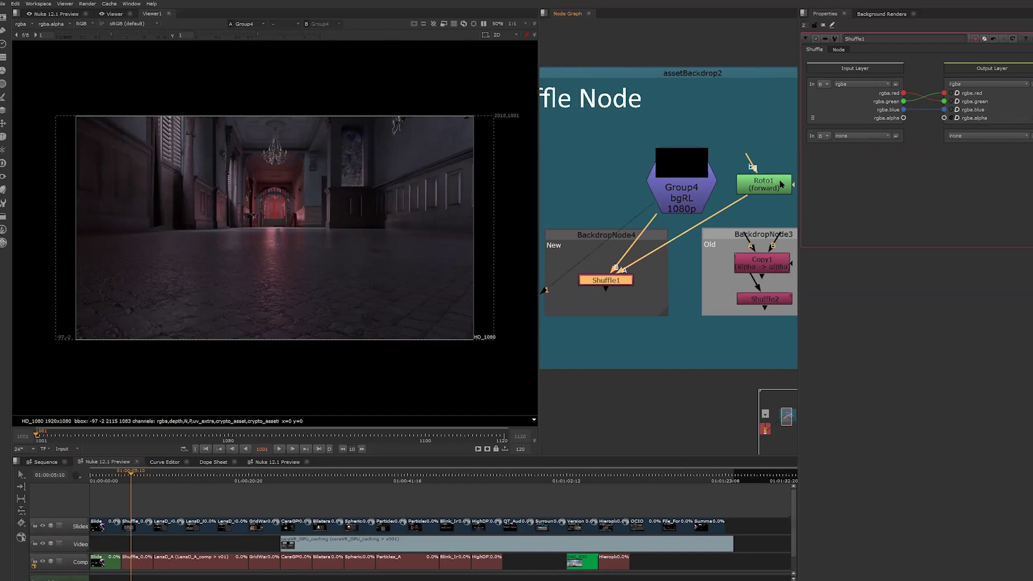
# Set Shuffle1's second input layer to take the forward layer from input A.
pyautogui.click(824, 136)
pyautogui.click(823, 144)
pyautogui.click(884, 137)
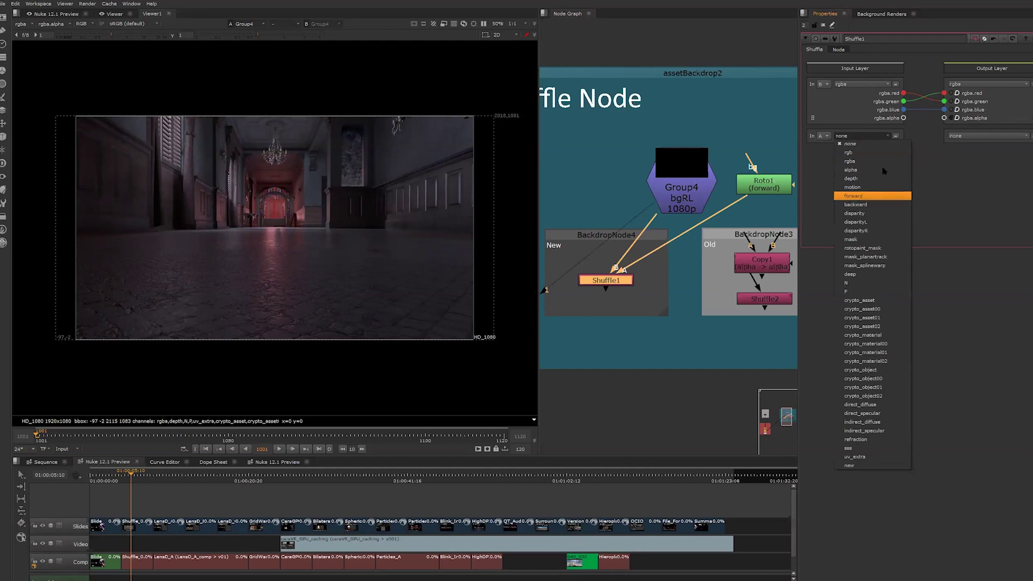
pyautogui.click(872, 196)
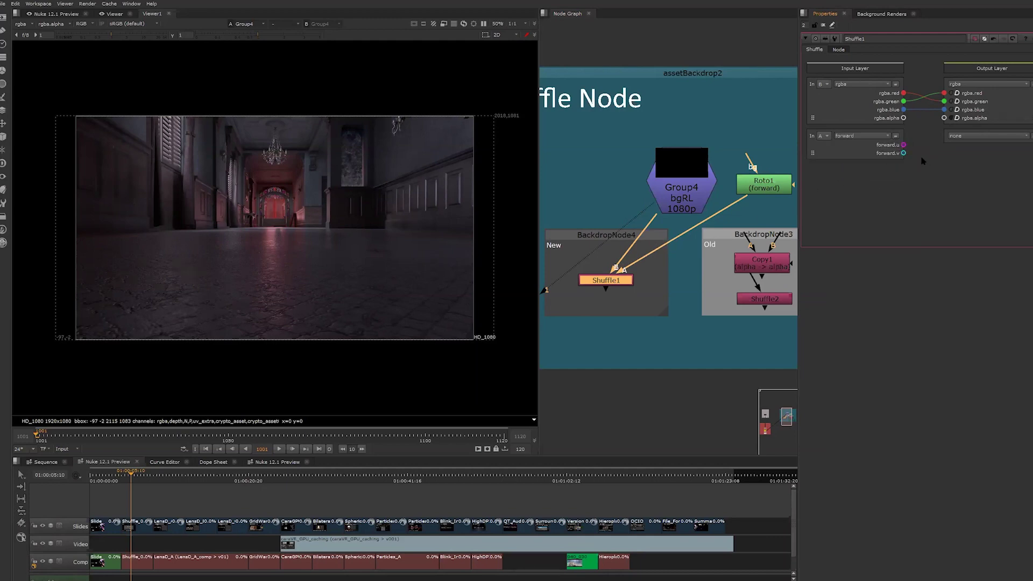
# Route forward.u to rgba.alpha and set Shuffle1's second output layer to motion.
pyautogui.moveTo(902, 145); pyautogui.dragTo(943, 118)
pyautogui.click(978, 142)
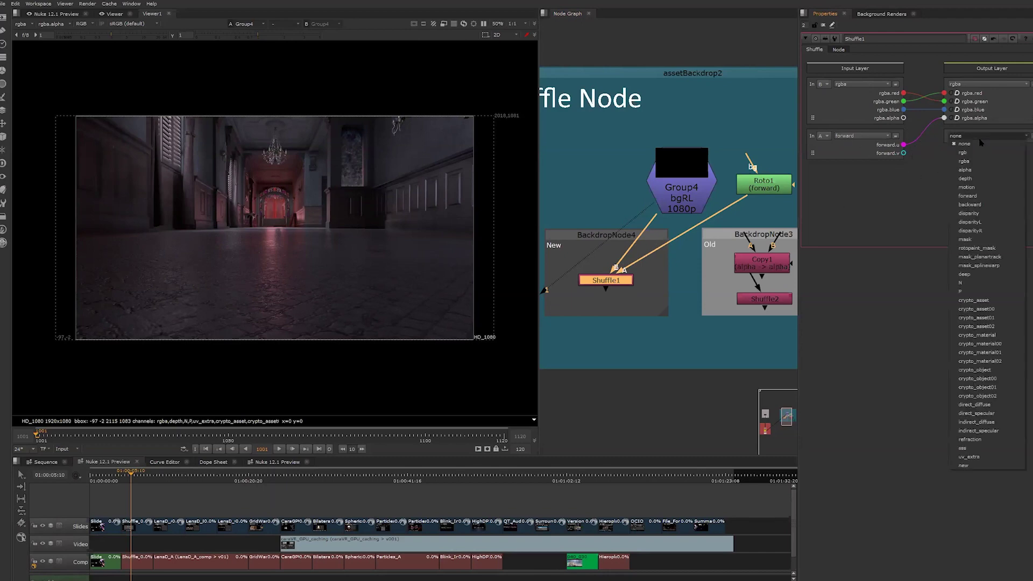
pyautogui.click(981, 188)
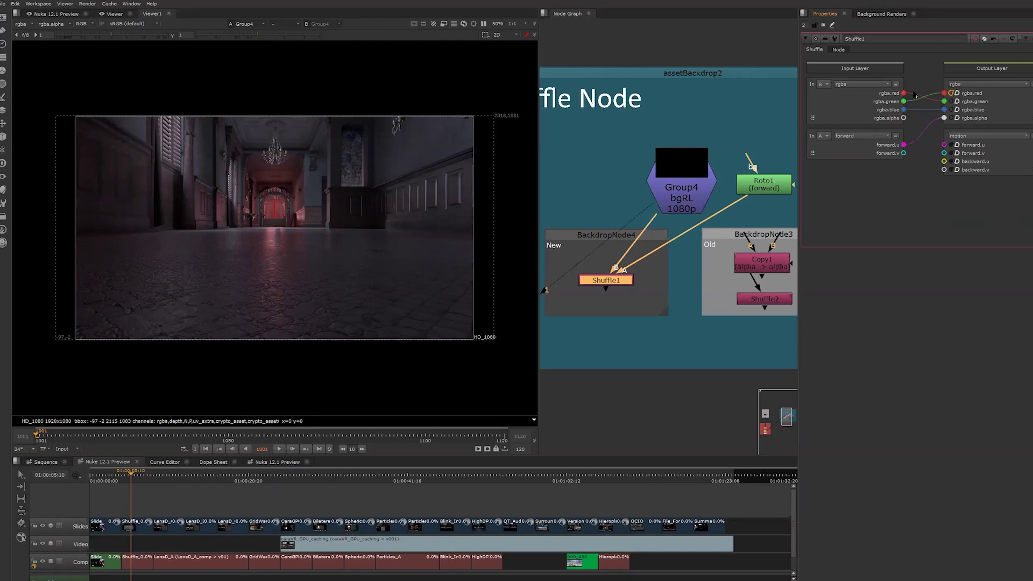
# Route rgba.red straight to the rgba.red output and replace the rgba.alpha output's source with a constant.
pyautogui.moveTo(904, 93); pyautogui.dragTo(945, 95)
pyautogui.click(950, 118)
pyautogui.click(944, 169)
# Swap the order of Shuffle1's forward and rgba input layers, and move them back to their original order.
pyautogui.moveTo(863, 136); pyautogui.dragTo(865, 100)
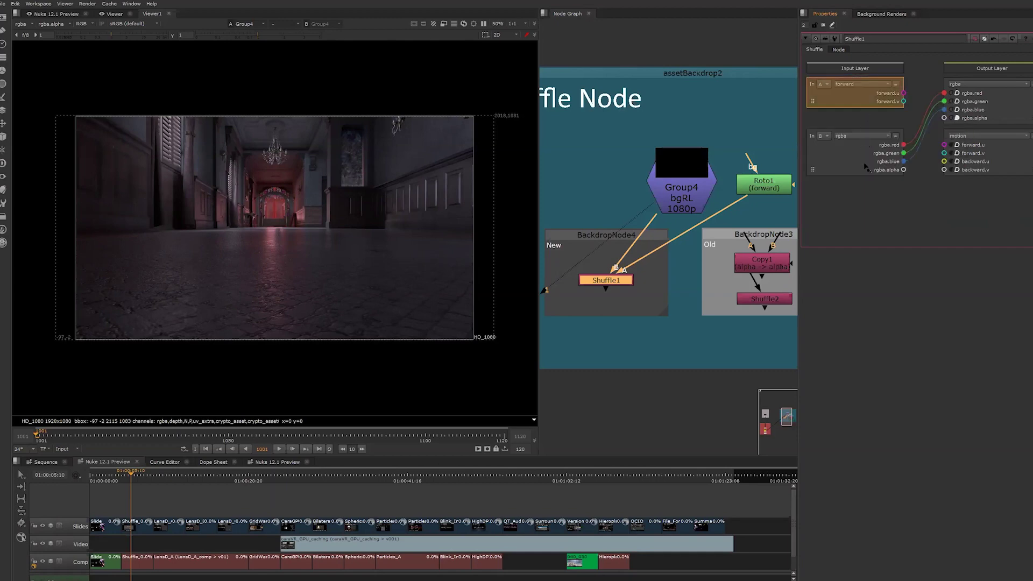
pyautogui.moveTo(866, 167); pyautogui.dragTo(928, 157)
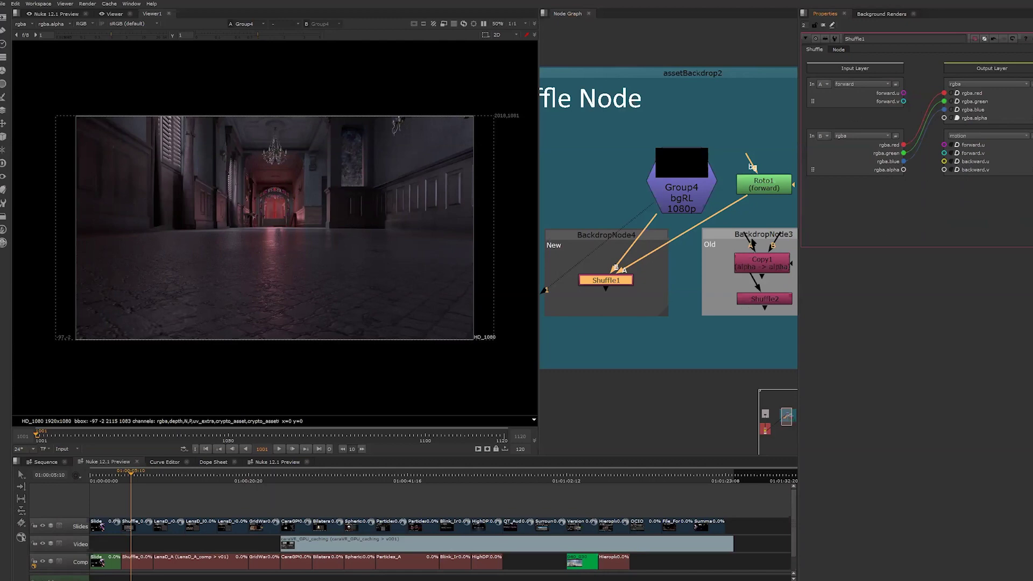
pyautogui.moveTo(850, 168); pyautogui.dragTo(848, 86)
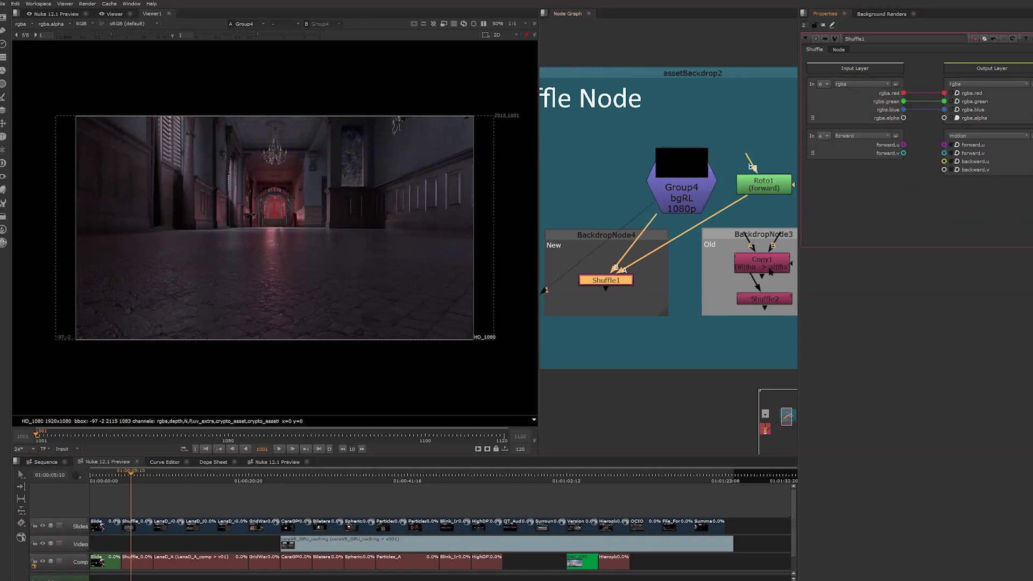
# Compare the old Shuffle2 node's properties with those of Shuffle1, and close the Shuffle2 properties.
pyautogui.doubleClick(773, 300)
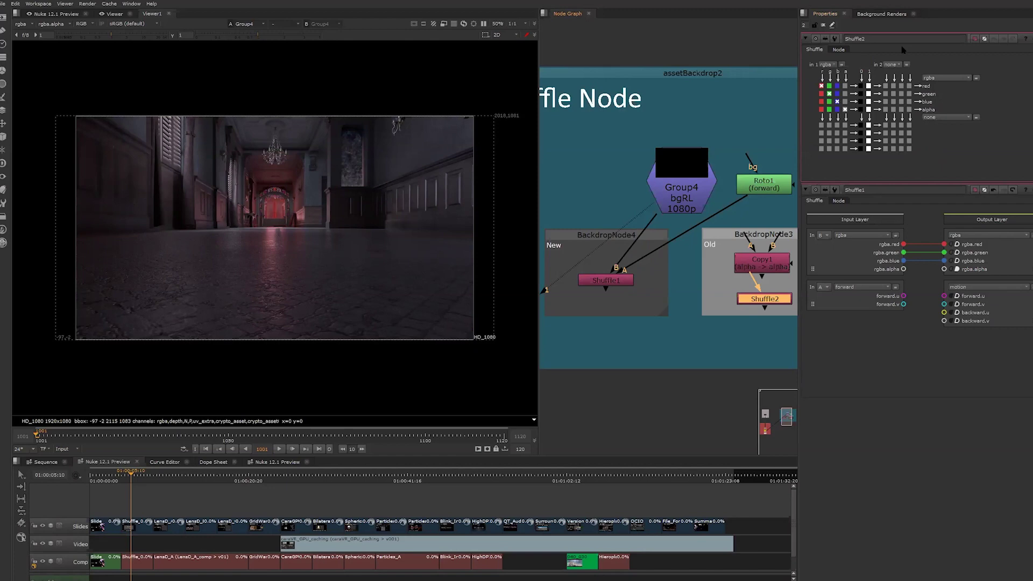
pyautogui.click(1028, 38)
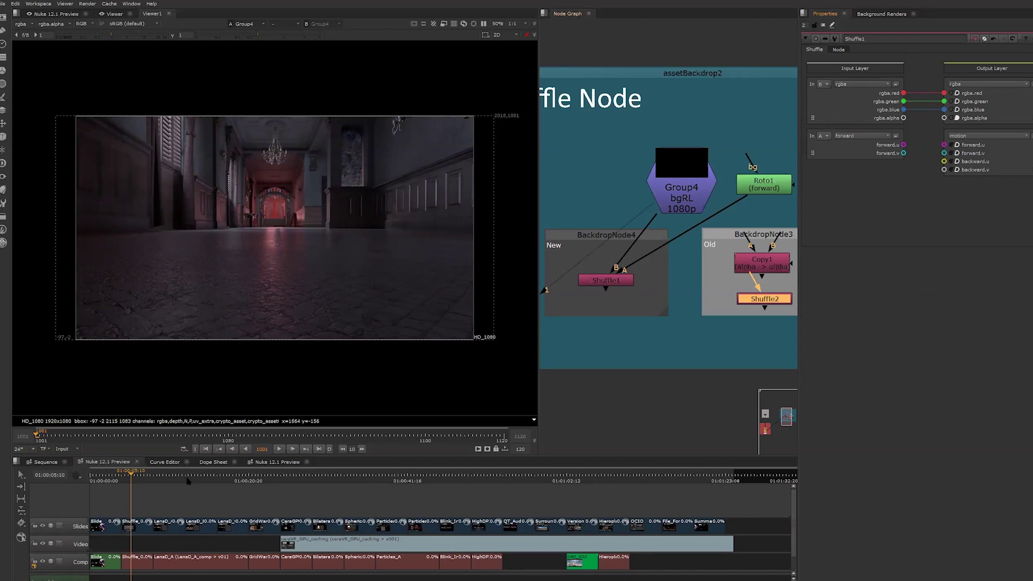
# Go to the LensDistortion slide at 01:00:09:12 and open the LensD_A comp, discarding unsaved changes and declining the autosave restore.
pyautogui.click(134, 474)
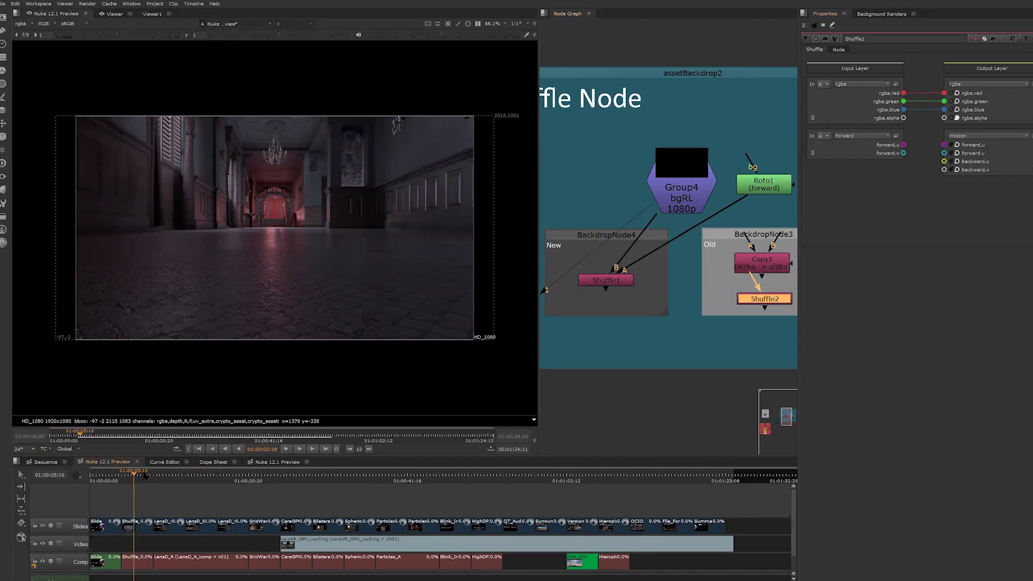
pyautogui.click(155, 475)
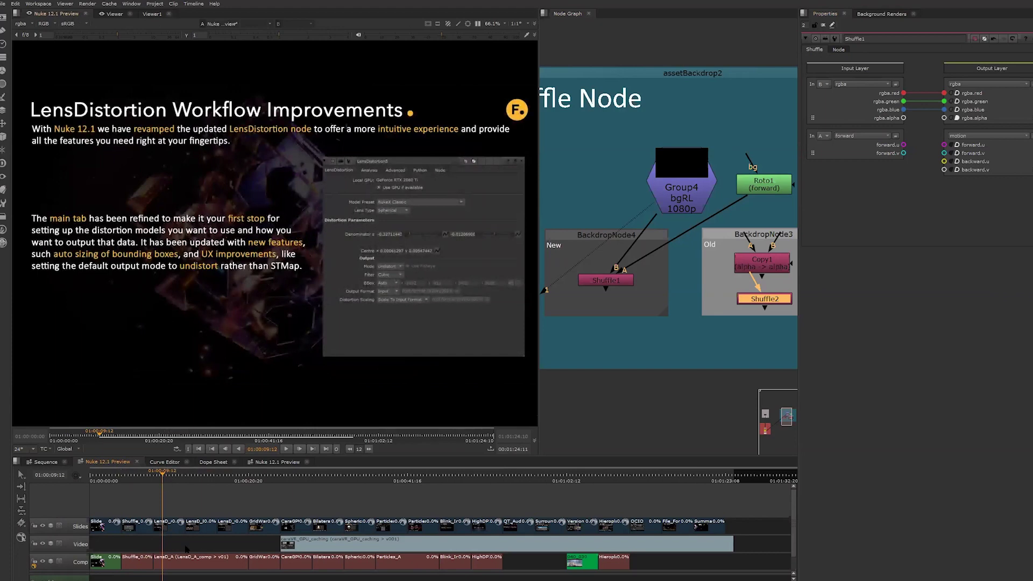
pyautogui.doubleClick(174, 561)
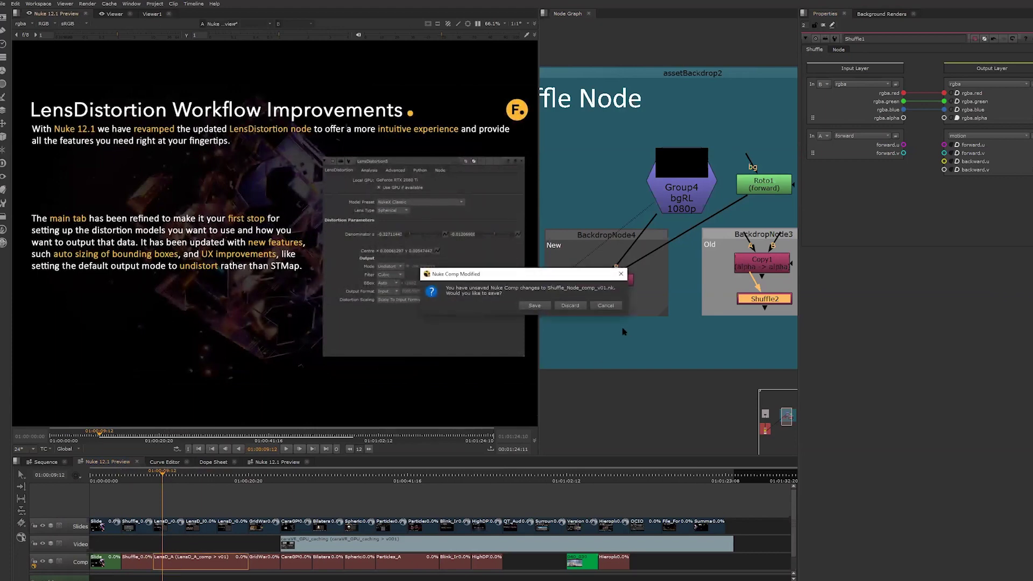
pyautogui.click(572, 308)
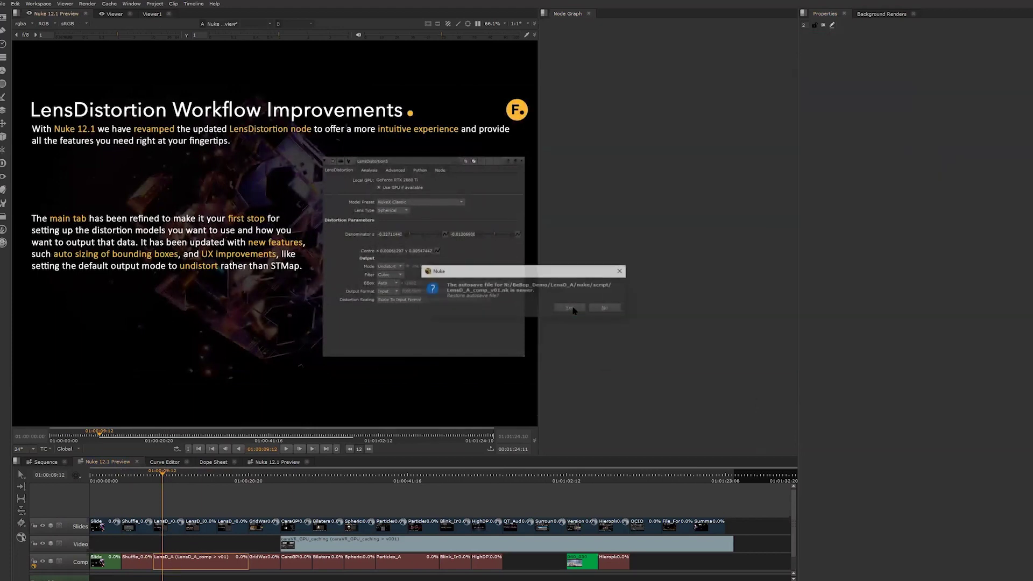
pyautogui.click(606, 308)
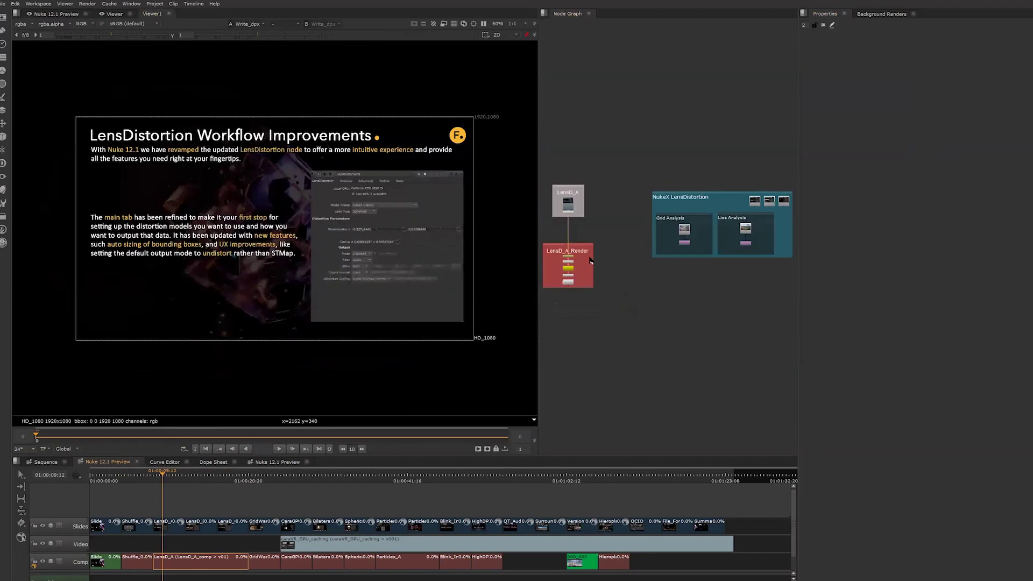
# Open the properties of the LensDistortion node in the Grid Analysis backdrop.
pyautogui.scroll(4, 627, 288)
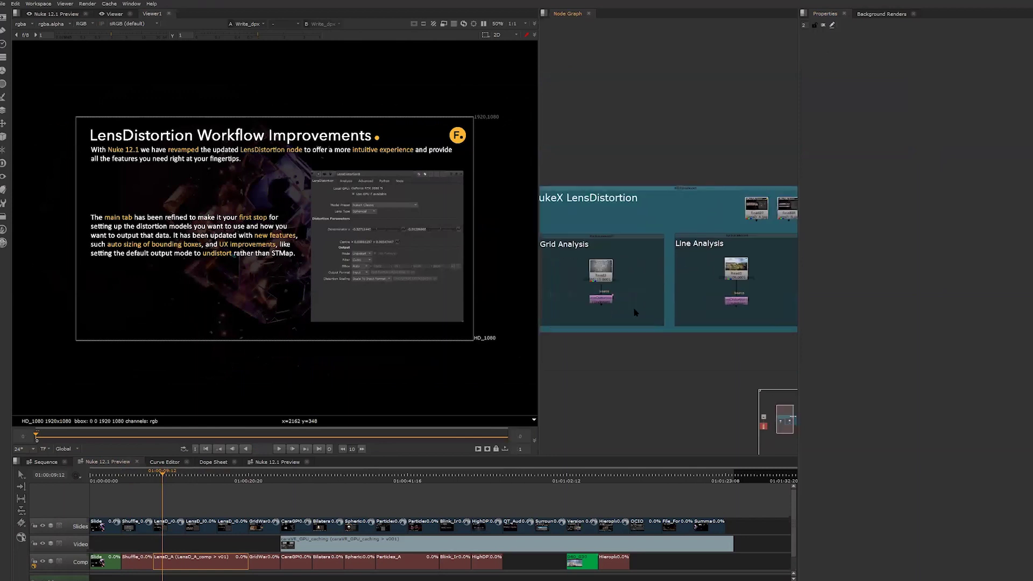
pyautogui.scroll(3, 577, 297)
pyautogui.doubleClick(617, 300)
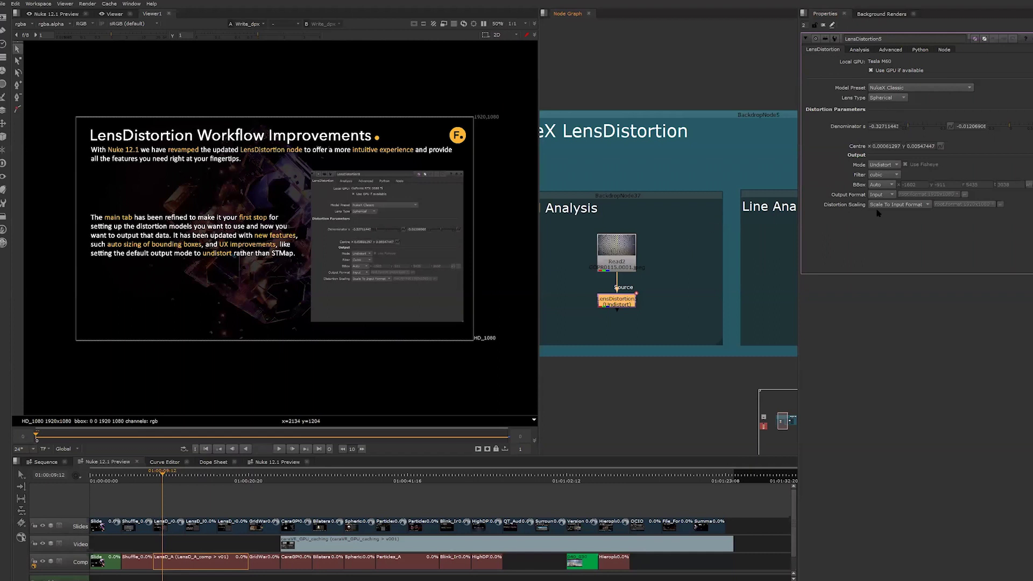
# Show the Analysis parameters of the open LensDistortion node and collapse its grid detection settings.
pyautogui.click(858, 50)
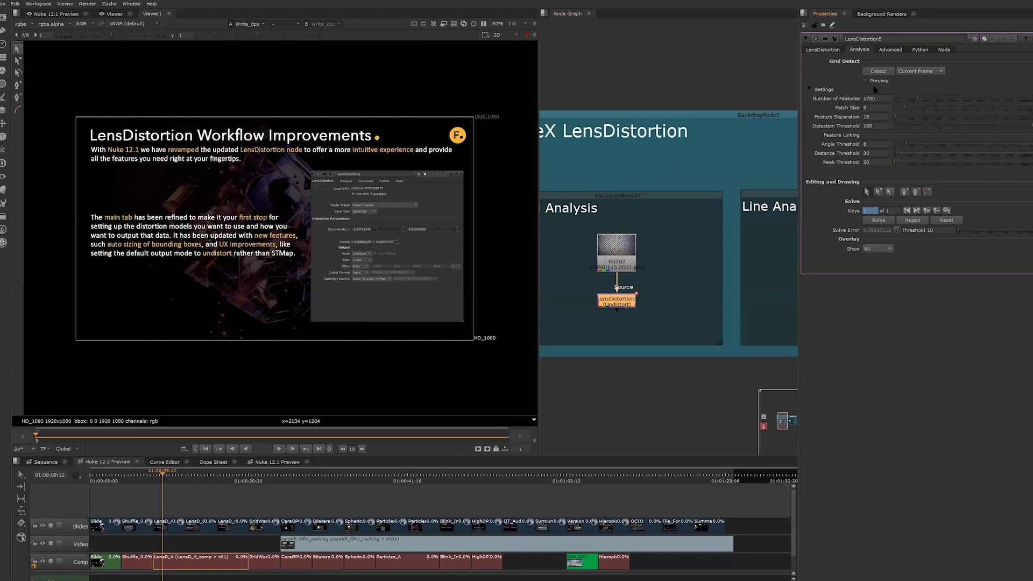
pyautogui.click(810, 89)
# Add a new LensDistortion node in the grid analysis backdrop and connect its Source to the Read2 checkerboard image.
pyautogui.click(672, 255)
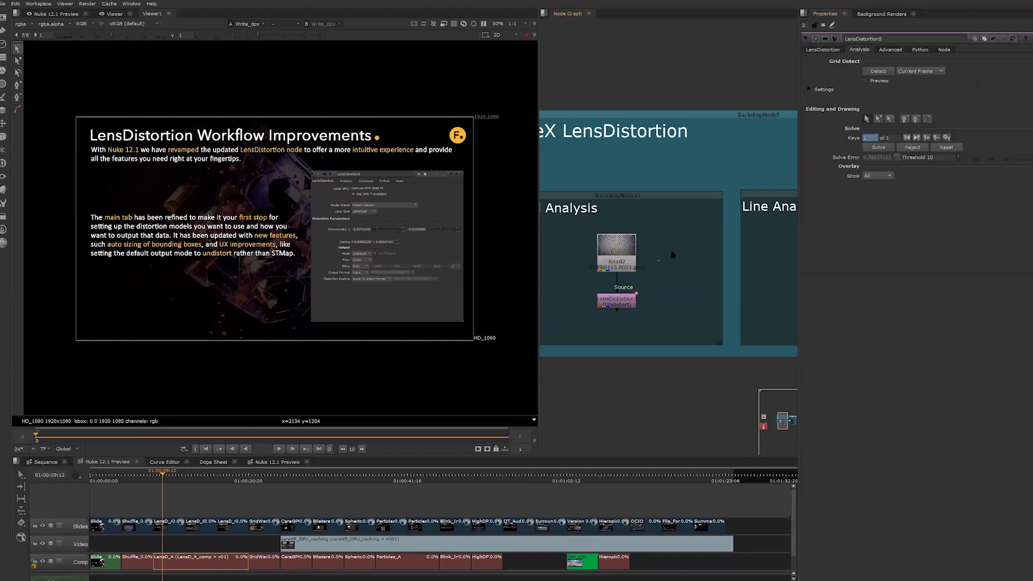
pyautogui.press('Tab')
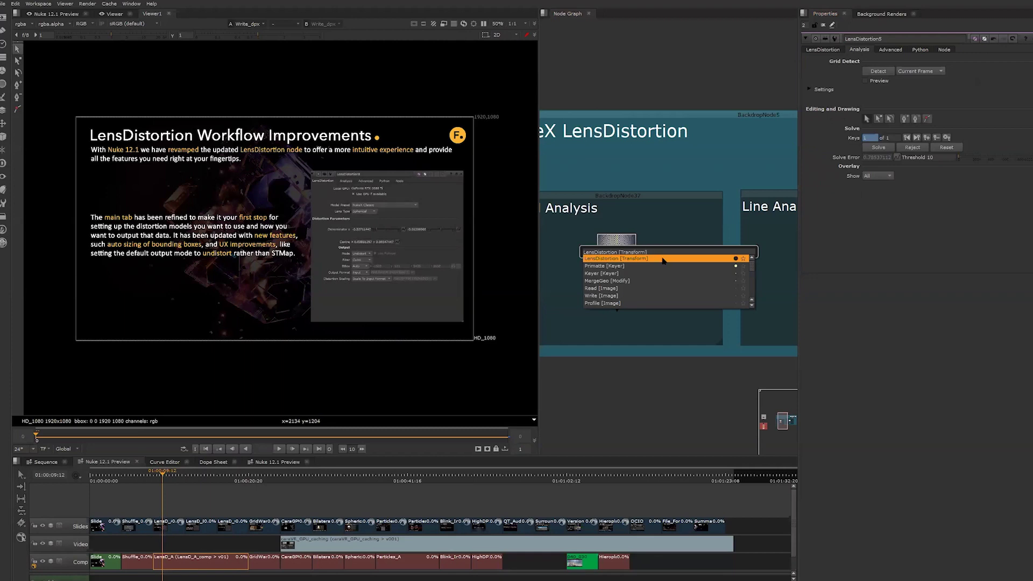
pyautogui.click(663, 260)
pyautogui.moveTo(663, 237); pyautogui.dragTo(624, 256)
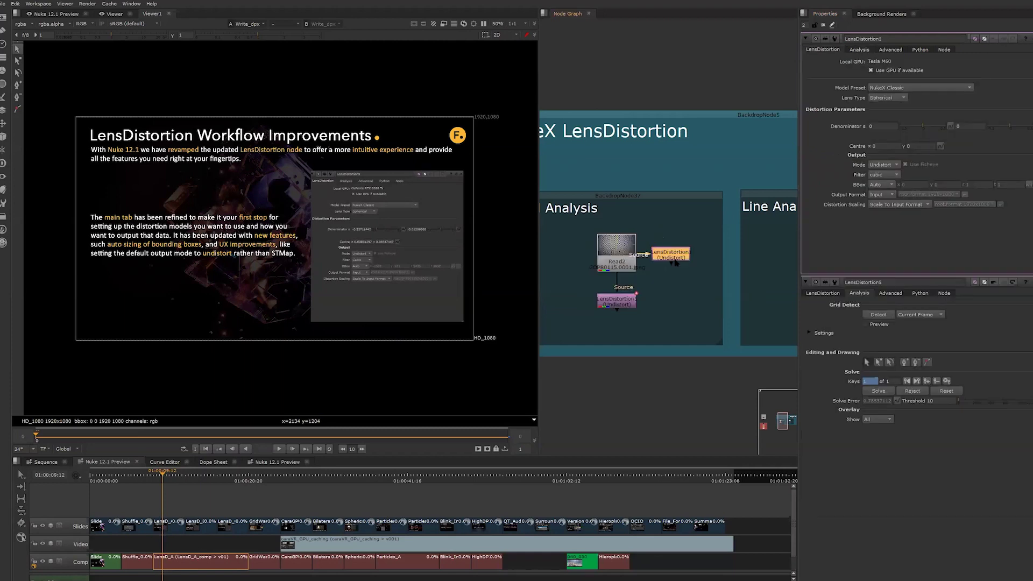
# View the new LensDistortion1 node's output, reposition the node slightly beside Read2, and close the LensDistortion5 properties.
pyautogui.moveTo(649, 338); pyautogui.dragTo(618, 287, button='middle')
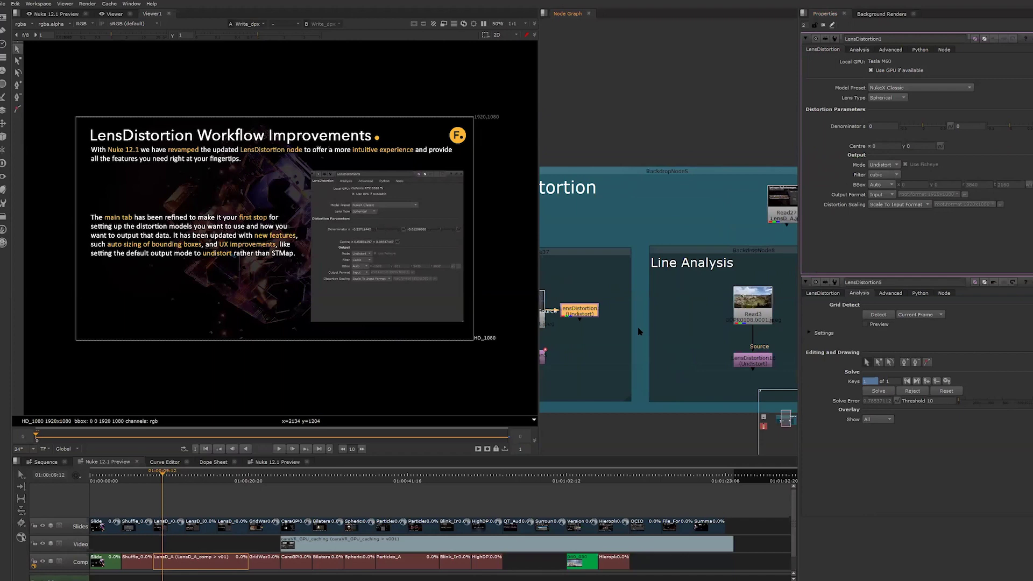
pyautogui.press('1')
pyautogui.click(657, 287)
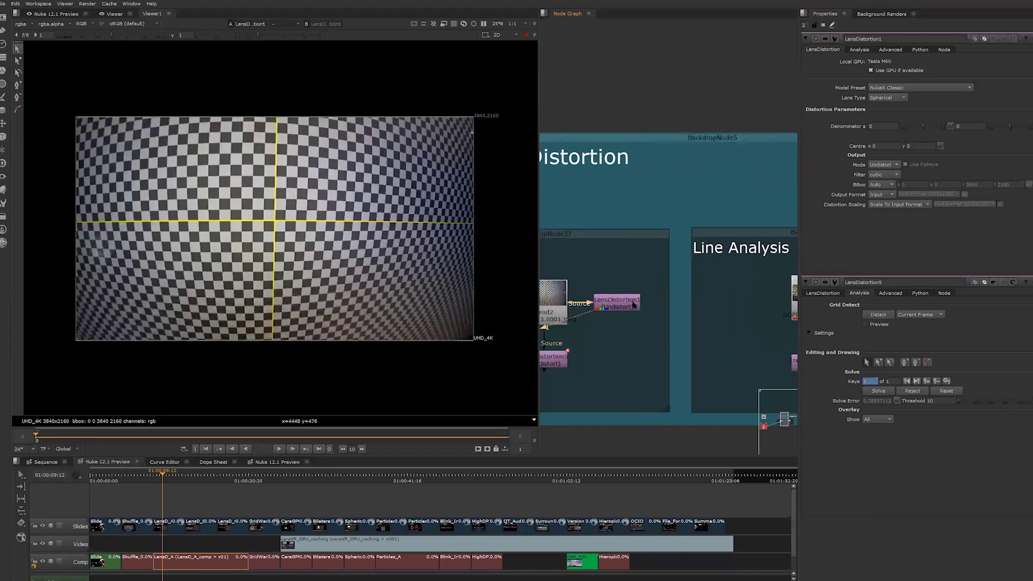
pyautogui.click(639, 301)
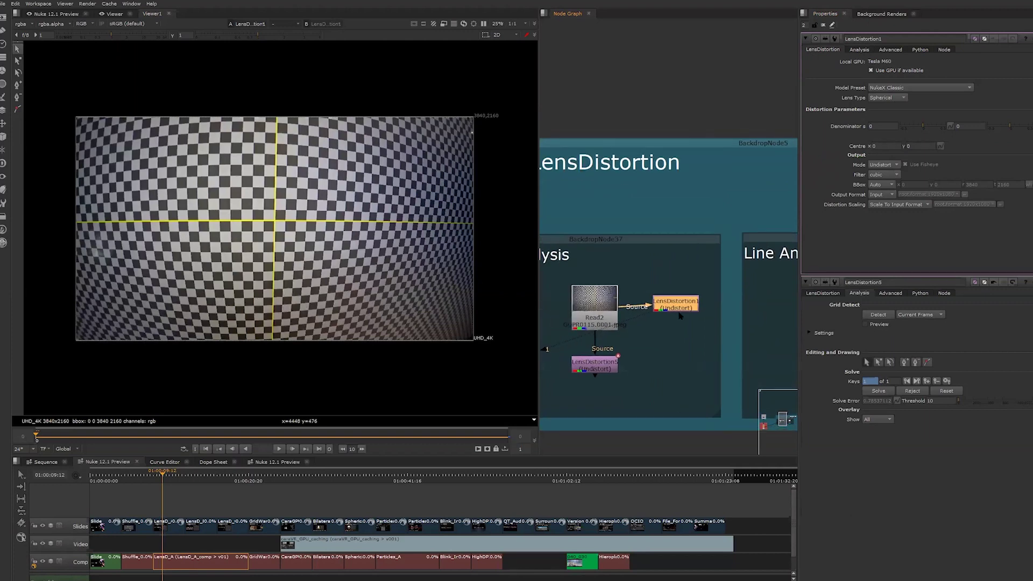
pyautogui.moveTo(679, 316); pyautogui.dragTo(678, 314)
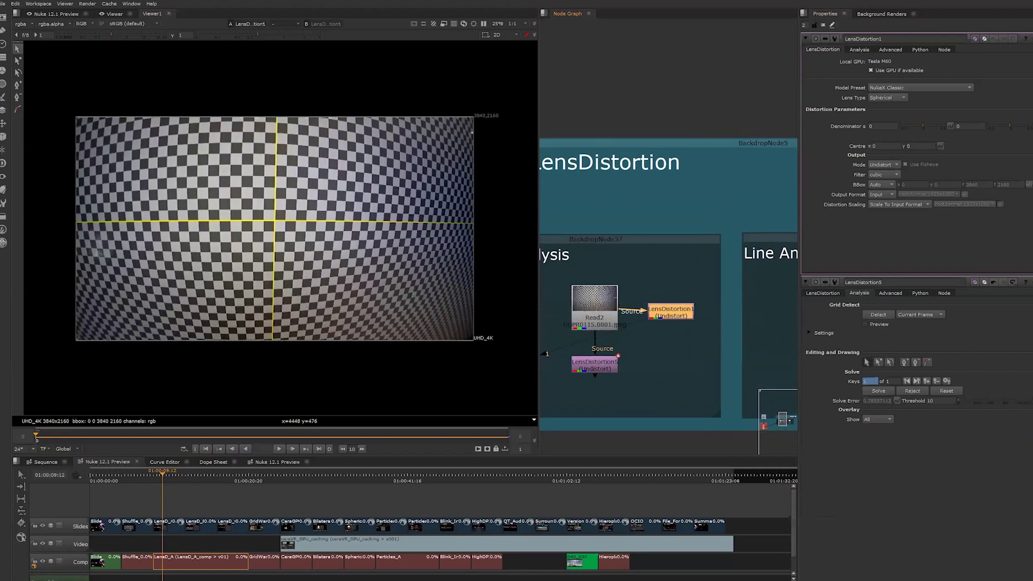
pyautogui.click(1025, 282)
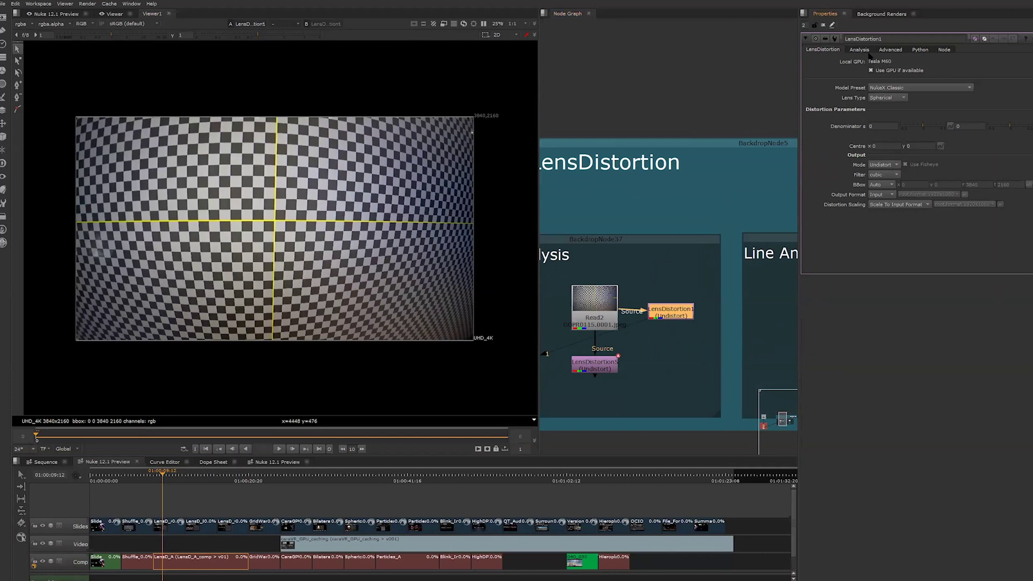
# Preview LensDistortion1's grid detection, examine the detected lines in the checkerboard's lower-right corner, and turn the preview off.
pyautogui.click(860, 49)
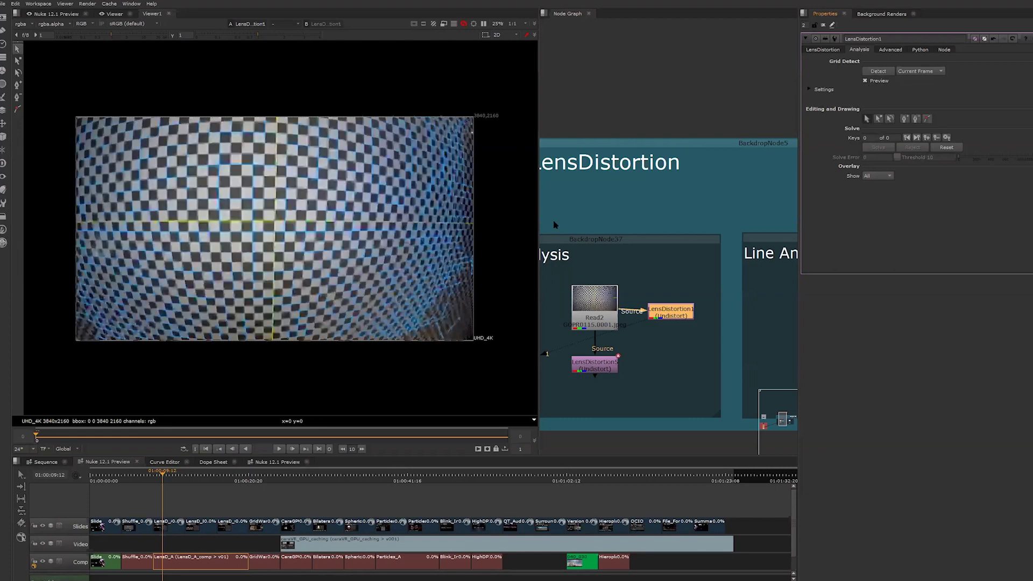
pyautogui.scroll(2, 460, 271)
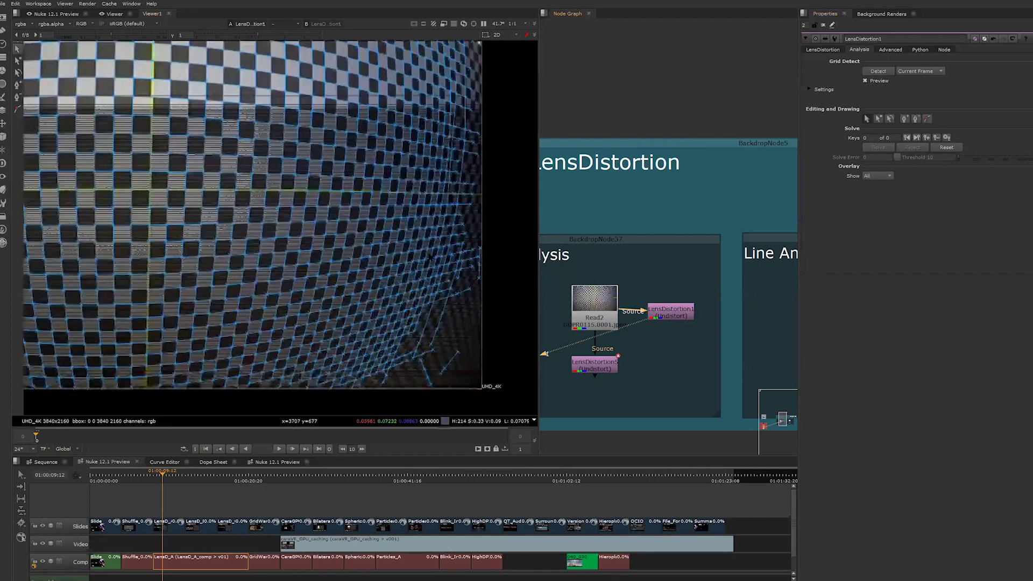
pyautogui.scroll(3, 429, 257)
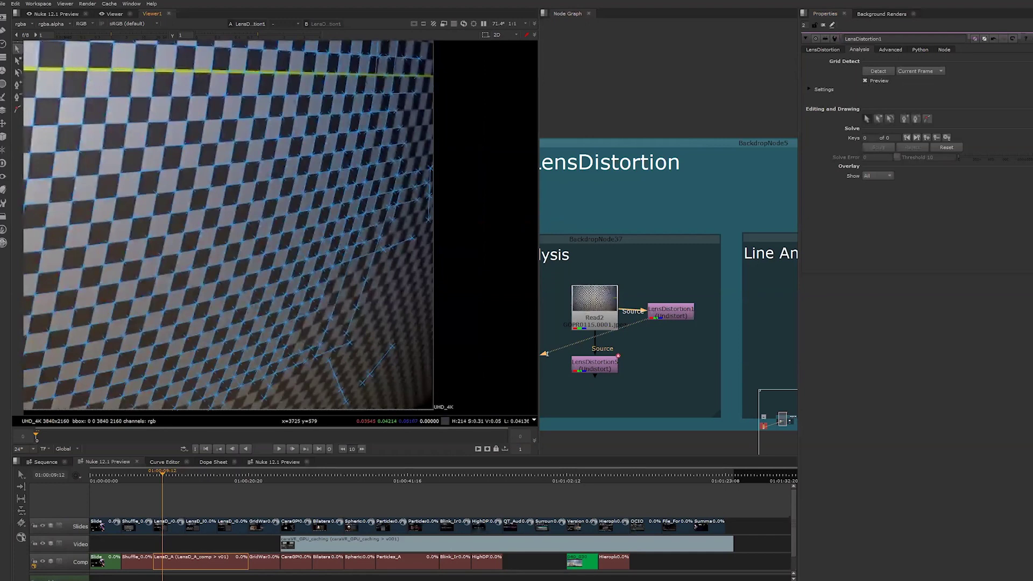
pyautogui.scroll(2, 410, 297)
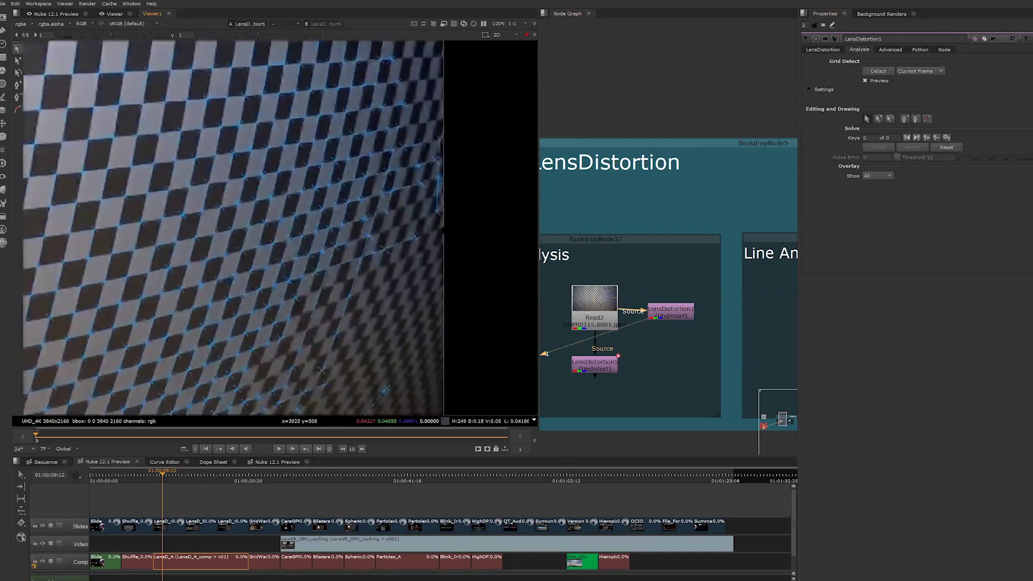
pyautogui.click(865, 81)
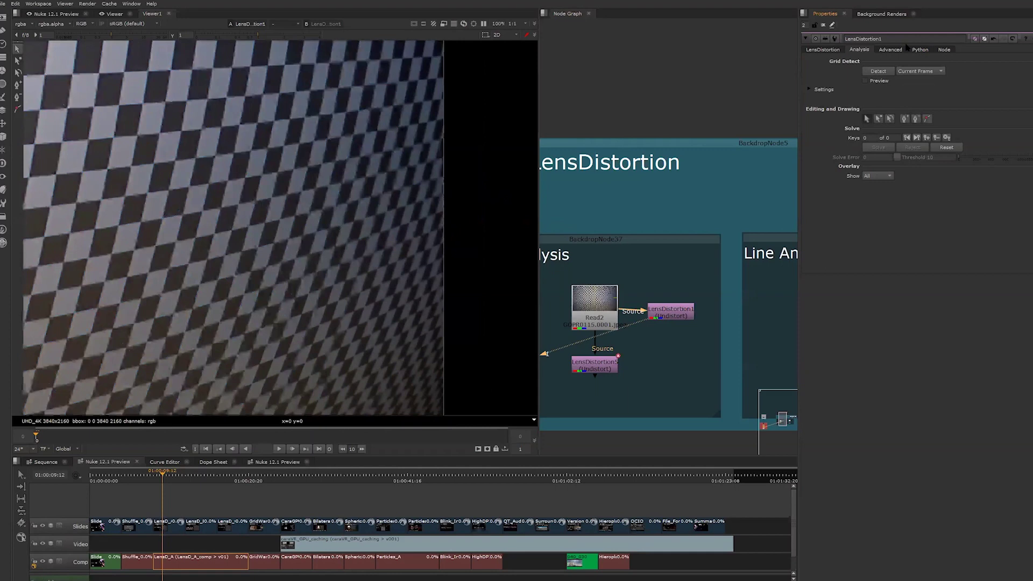
# Detect the grid on the current frame and move two detected points near the checkerboard's right edge.
pyautogui.click(878, 71)
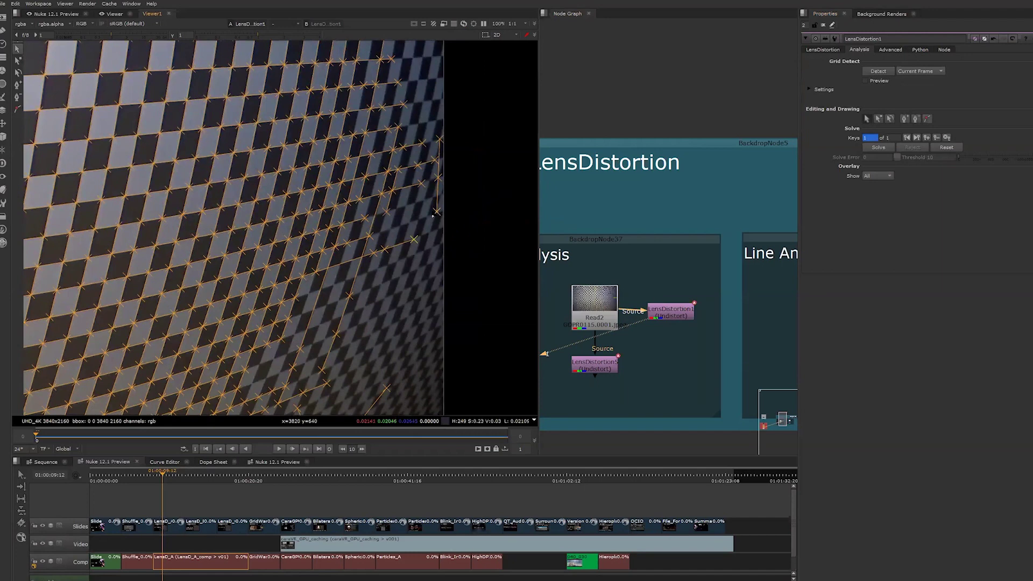
pyautogui.moveTo(438, 213); pyautogui.dragTo(426, 216)
pyautogui.moveTo(440, 139); pyautogui.dragTo(443, 158)
pyautogui.scroll(-2, 386, 302)
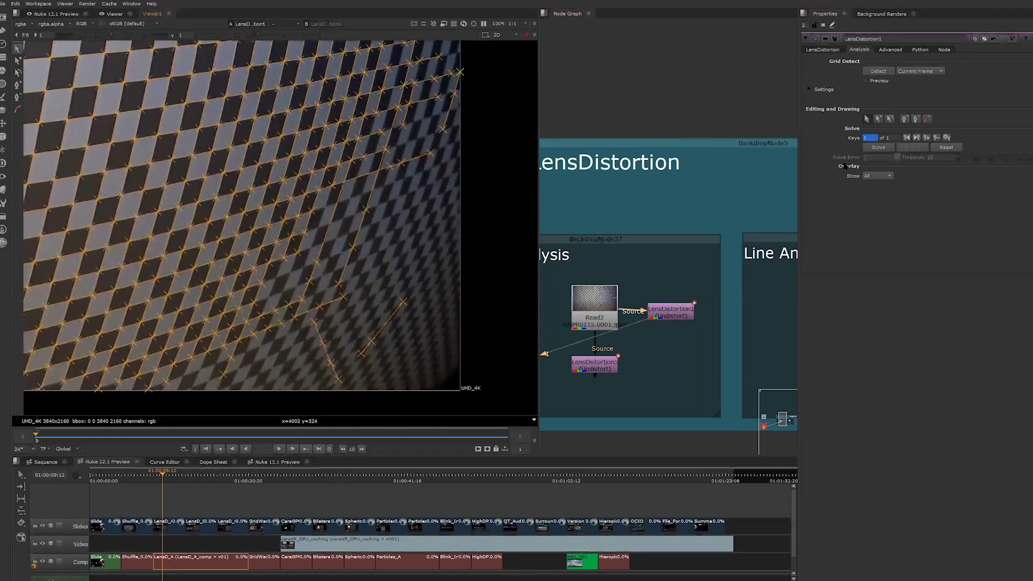
# Solve LensDistortion1 from the detected grid and hide the viewer overlay.
pyautogui.click(876, 147)
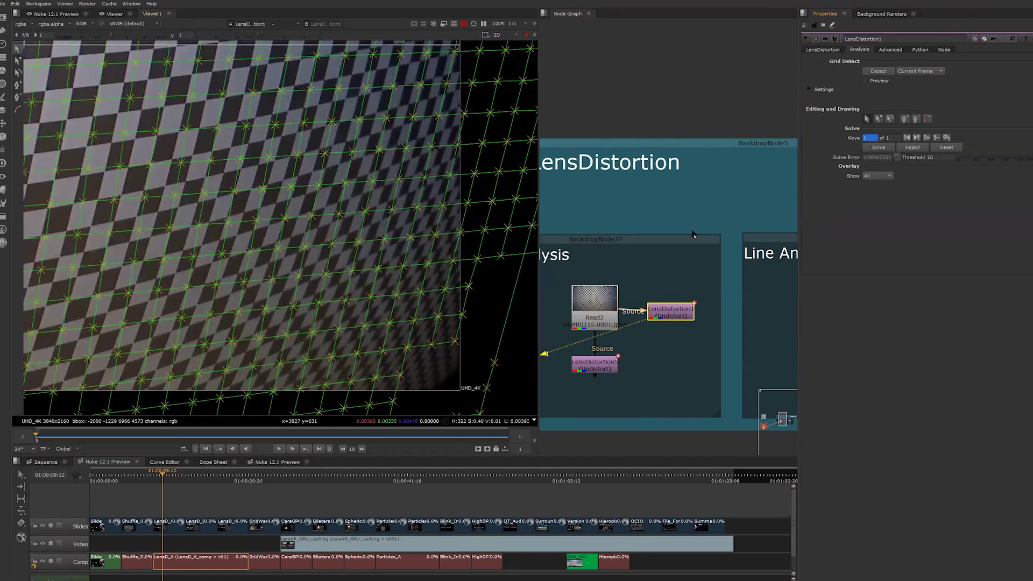
pyautogui.scroll(-2, 436, 222)
pyautogui.scroll(-2, 457, 232)
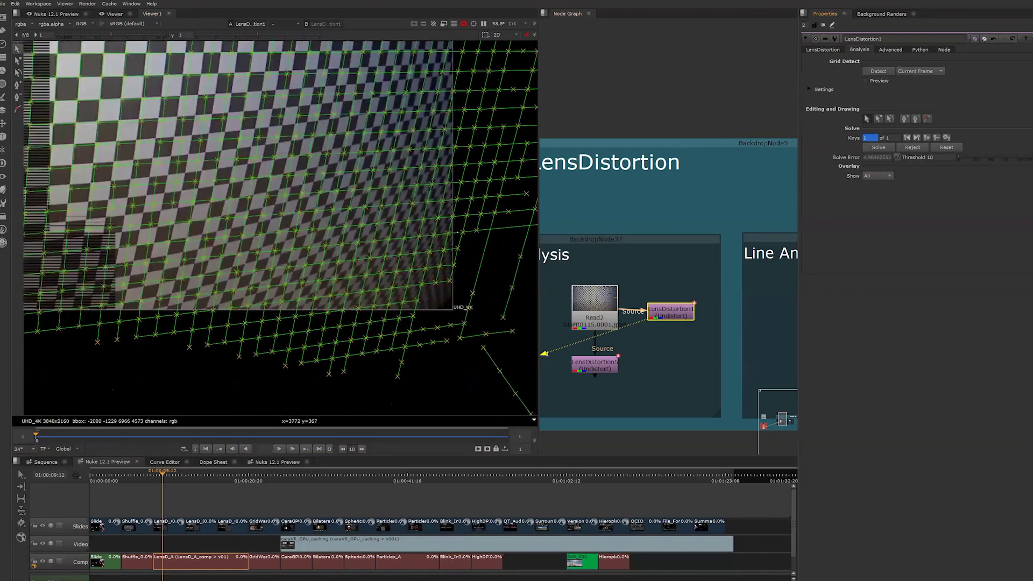
pyautogui.scroll(-3, 446, 269)
pyautogui.scroll(-2, 612, 185)
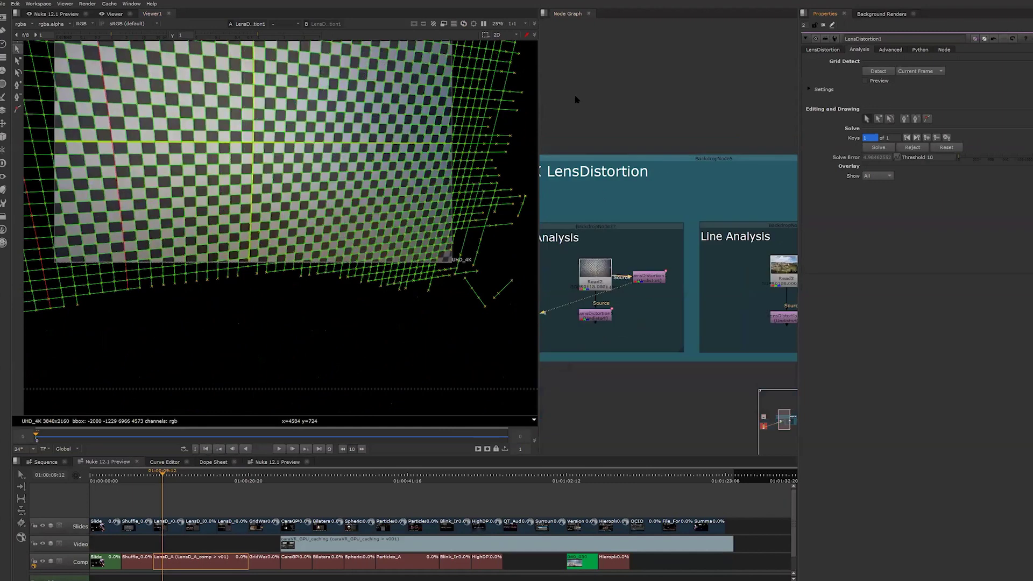
pyautogui.press('o')
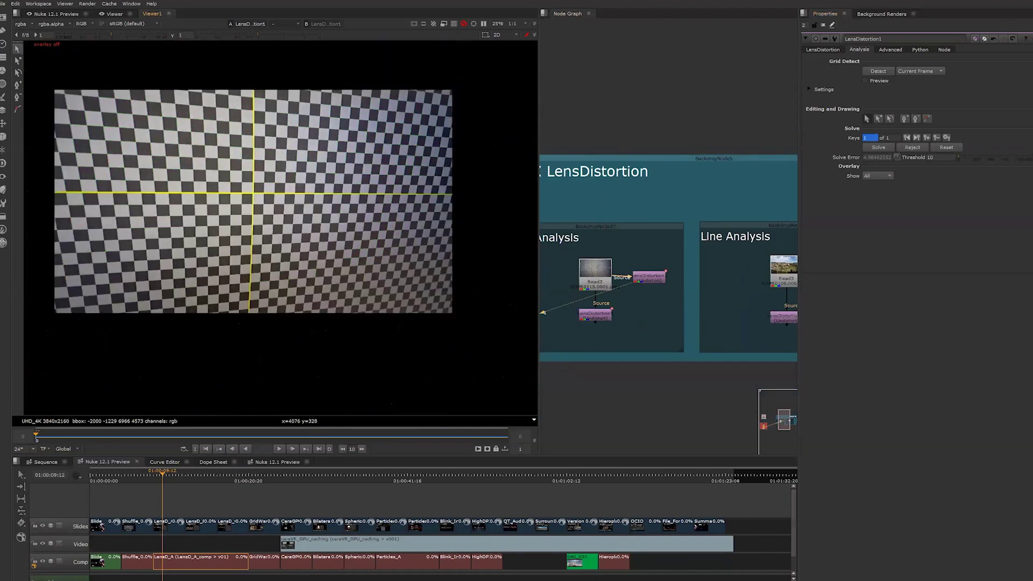
# Compare the original Read2 checkerboard with LensDistortion1's undistorted output in the viewer.
pyautogui.press('1')
pyautogui.click(652, 281)
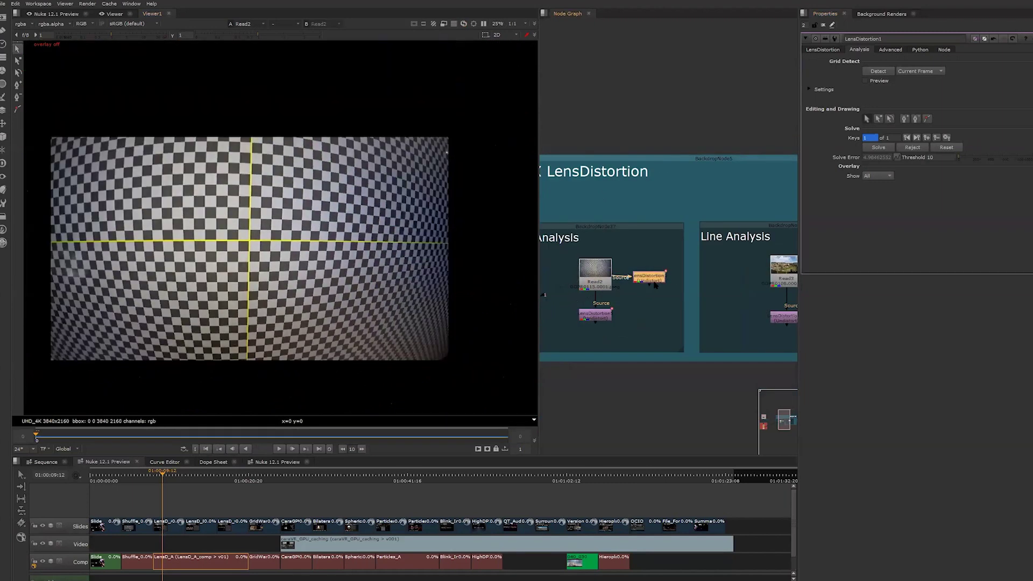
pyautogui.press('1')
# Connect LensDistortion1's Source to the Read3 photo, compare the original with the undistorted result, and reconnect the Source to Read2.
pyautogui.moveTo(622, 267); pyautogui.dragTo(595, 288, button='middle')
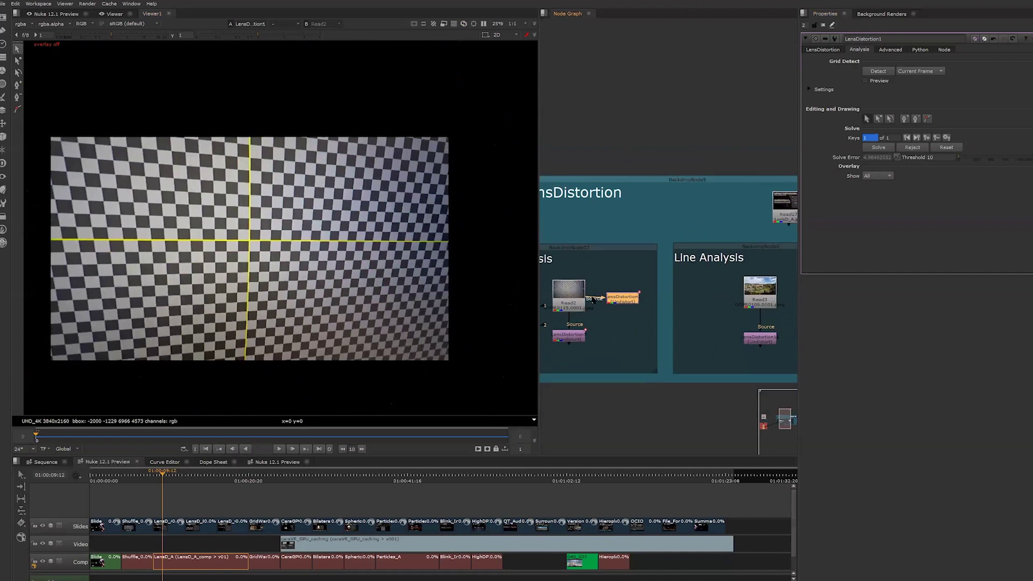
pyautogui.moveTo(593, 300); pyautogui.dragTo(759, 293)
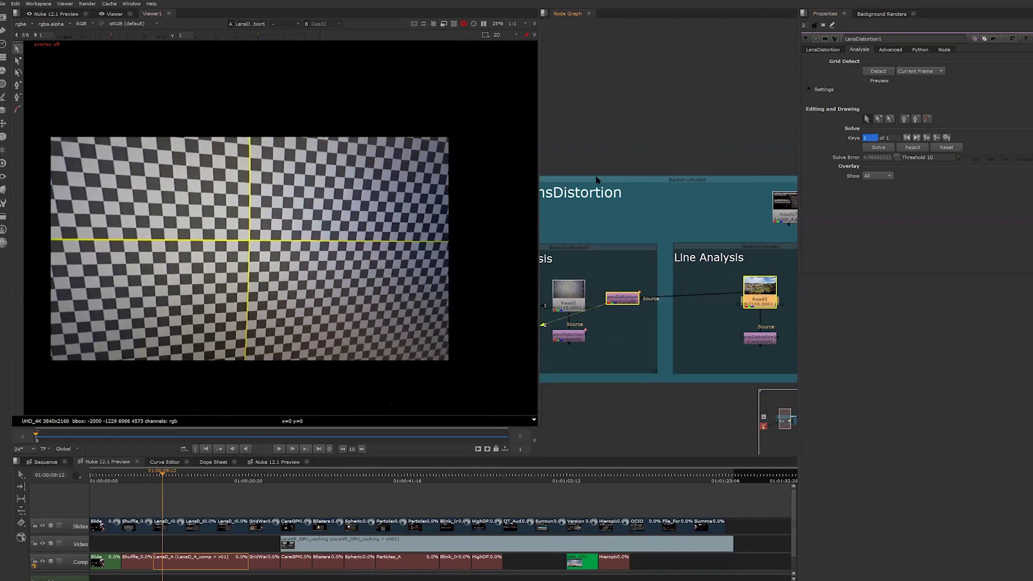
pyautogui.press('1')
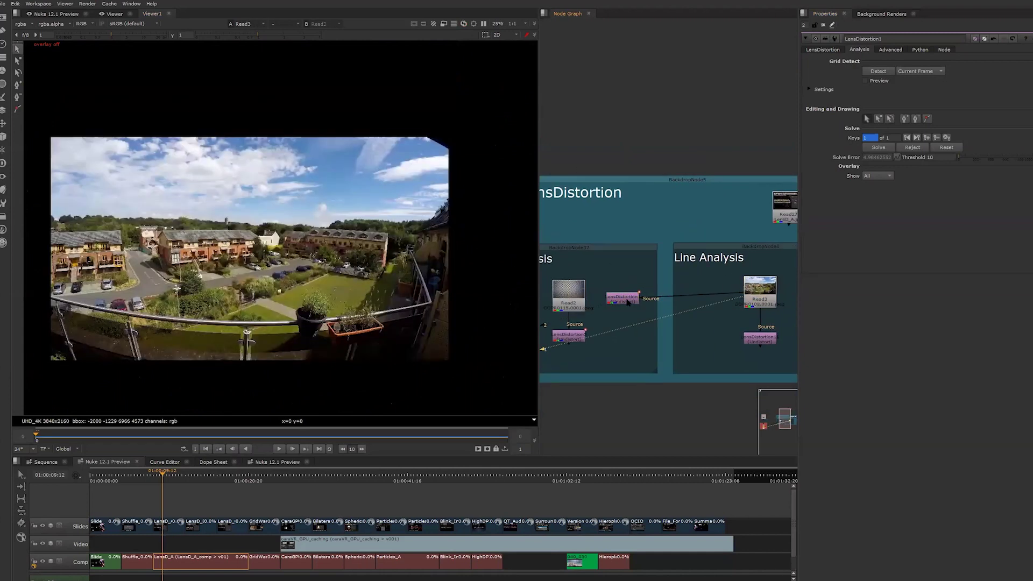
pyautogui.click(627, 301)
pyautogui.press('1')
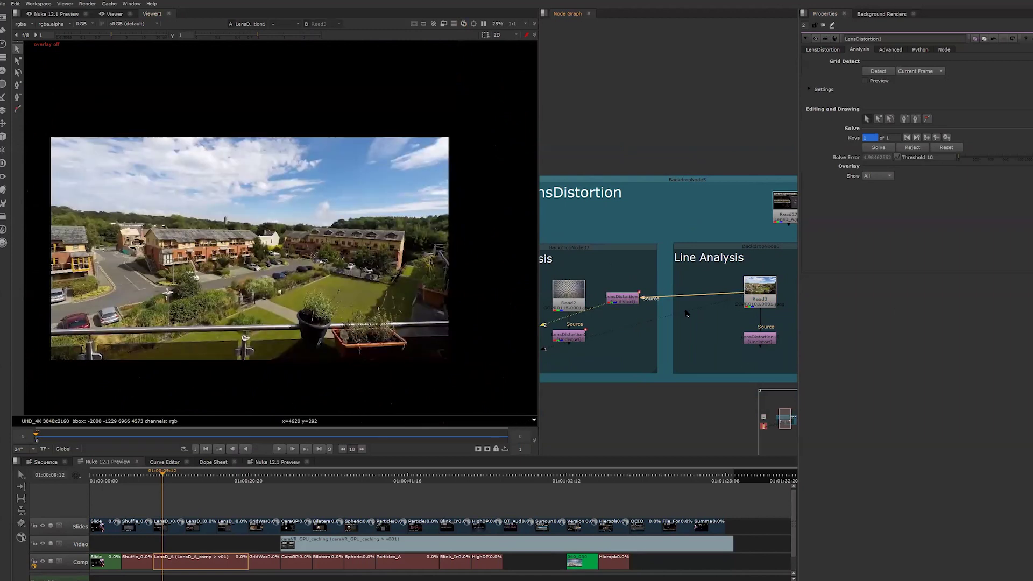
pyautogui.moveTo(688, 291); pyautogui.dragTo(570, 294)
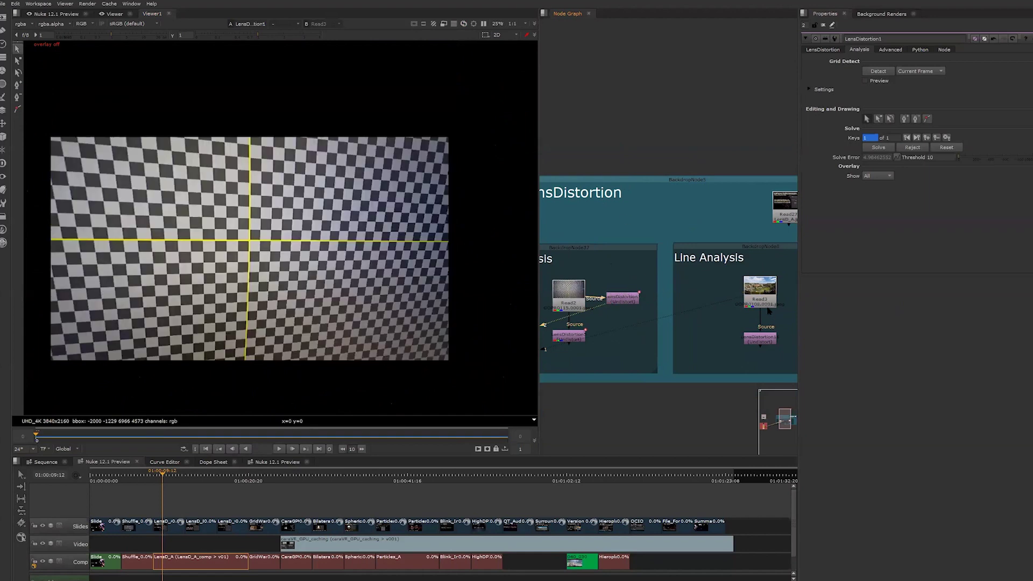
# View the Read3 photo in the Line Analysis backdrop and add a LensDistortion node with its Source connected to Read3.
pyautogui.moveTo(674, 309); pyautogui.dragTo(582, 314, button='middle')
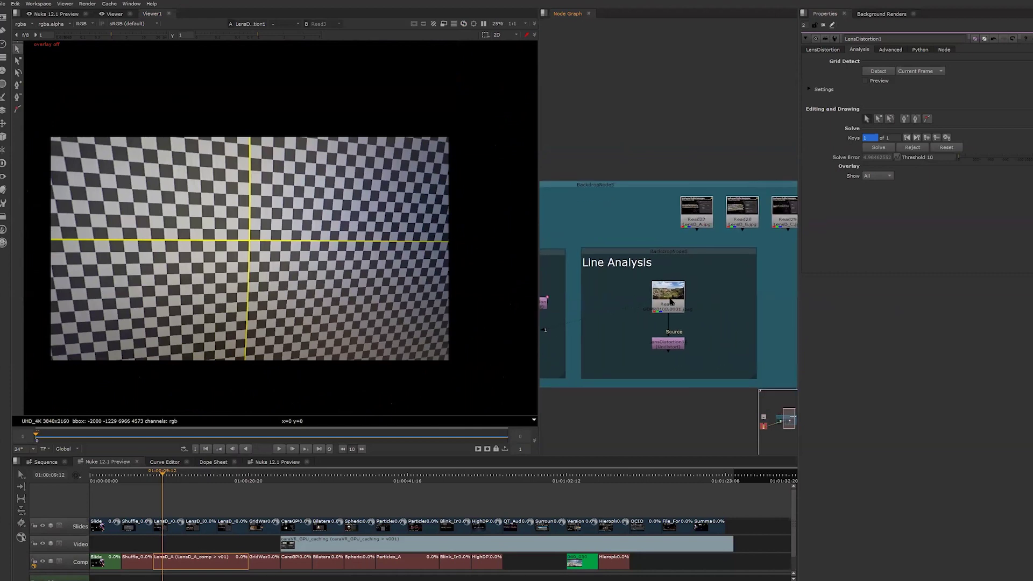
pyautogui.click(760, 294)
pyautogui.press('1')
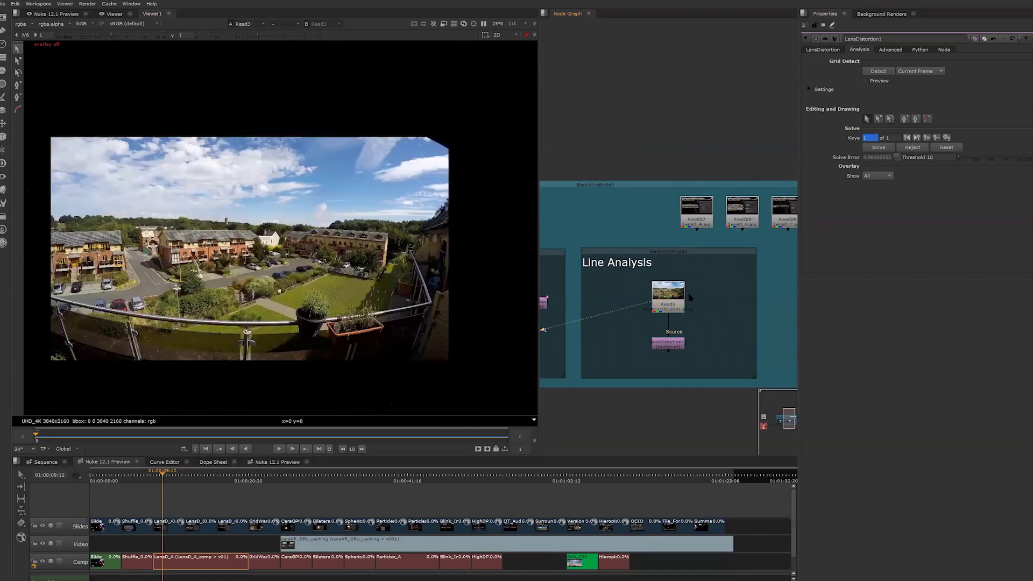
pyautogui.press('Tab')
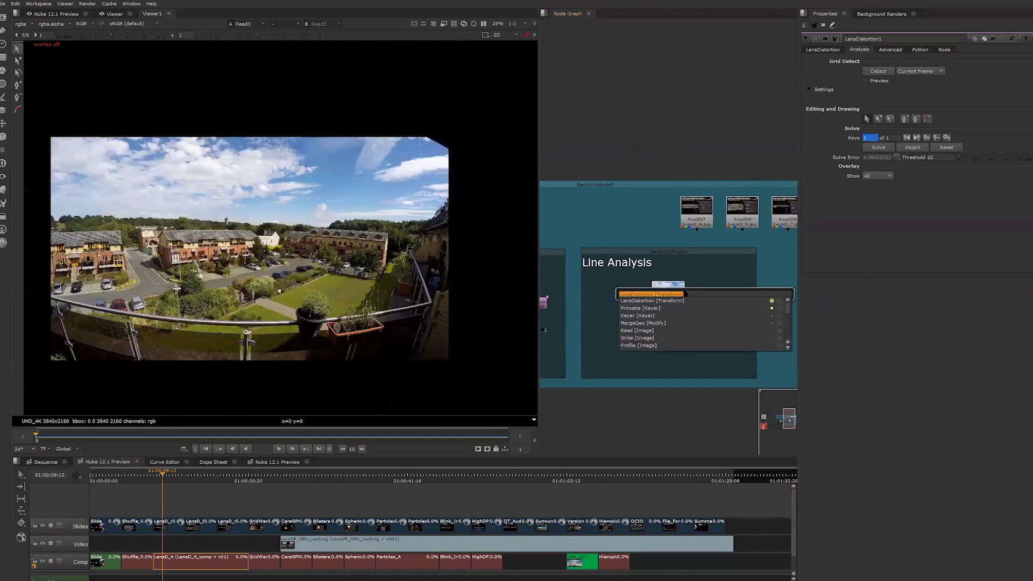
pyautogui.press('Return')
pyautogui.moveTo(703, 279); pyautogui.dragTo(726, 297)
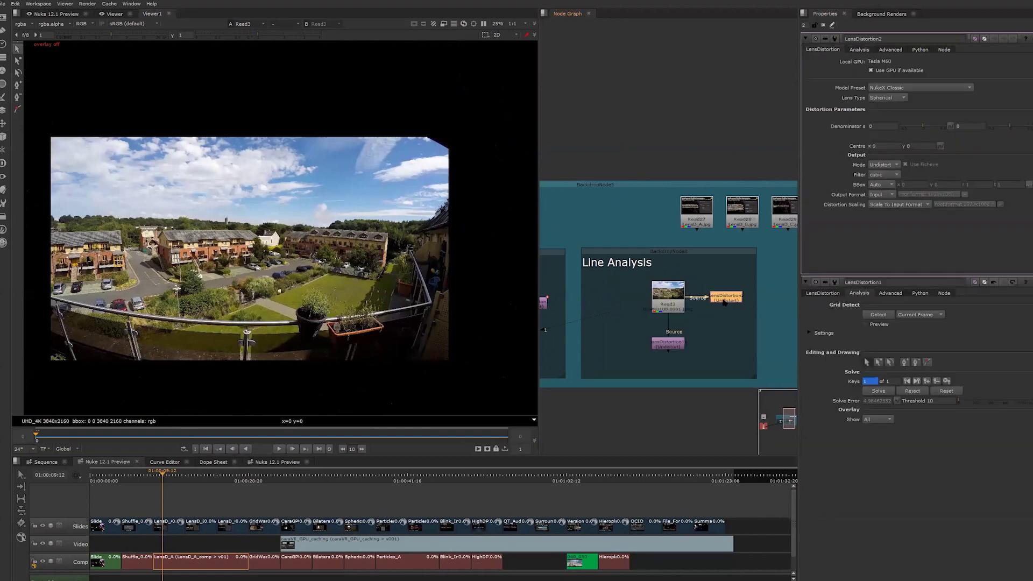
# Show LensDistortion2's Analysis parameters, view its output, and turn the viewer overlay back on.
pyautogui.click(859, 50)
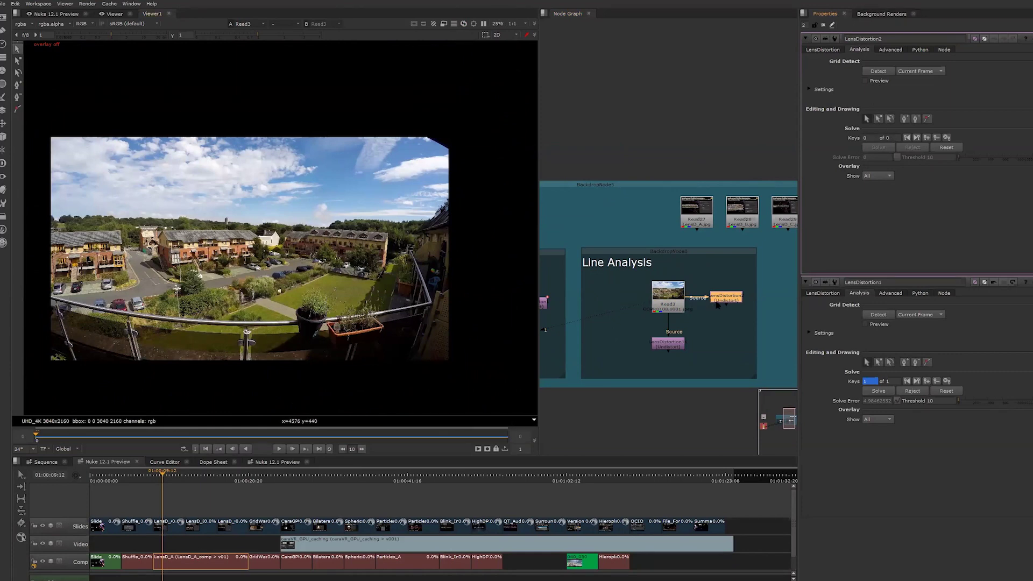
pyautogui.press('1')
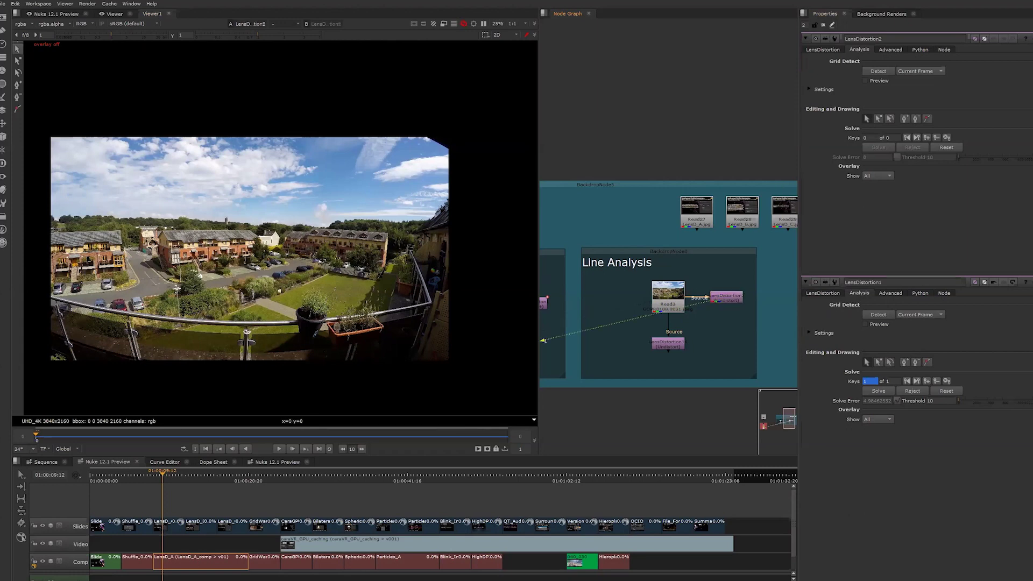
pyautogui.scroll(1, 120, 291)
pyautogui.press('o')
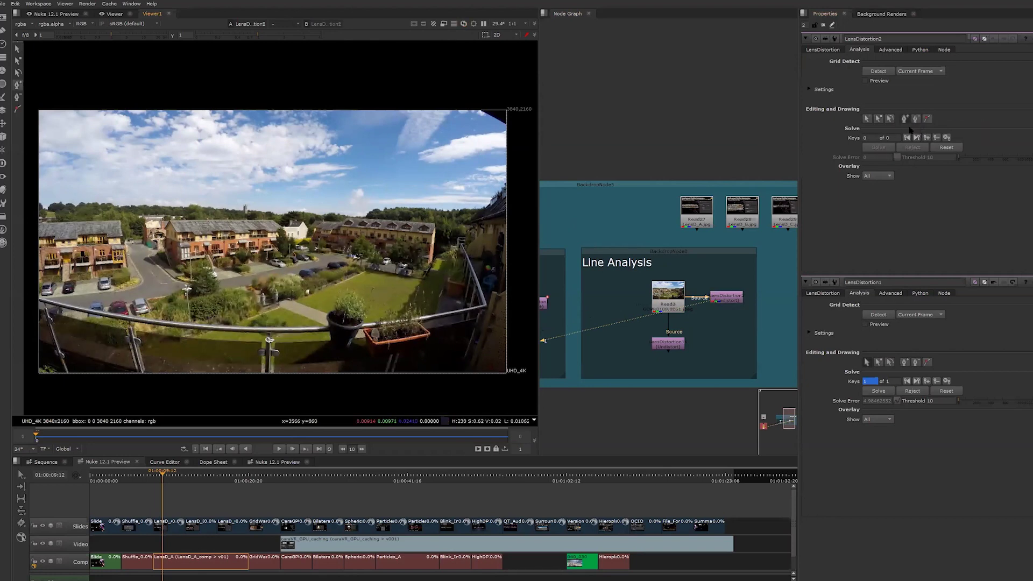
# Activate LensDistortion2's selection tool and add an analysis key on the current frame.
pyautogui.click(867, 119)
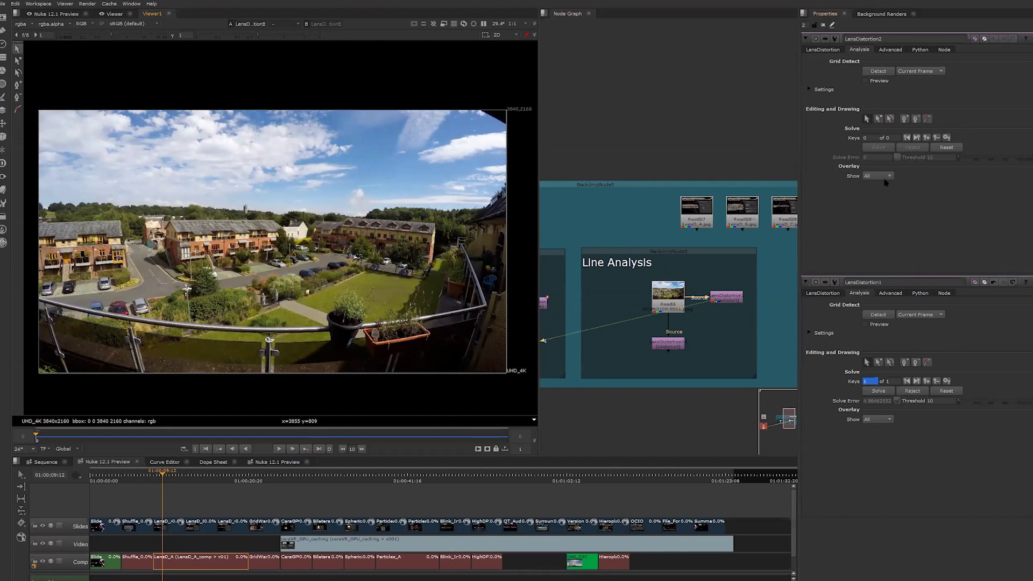
pyautogui.click(926, 138)
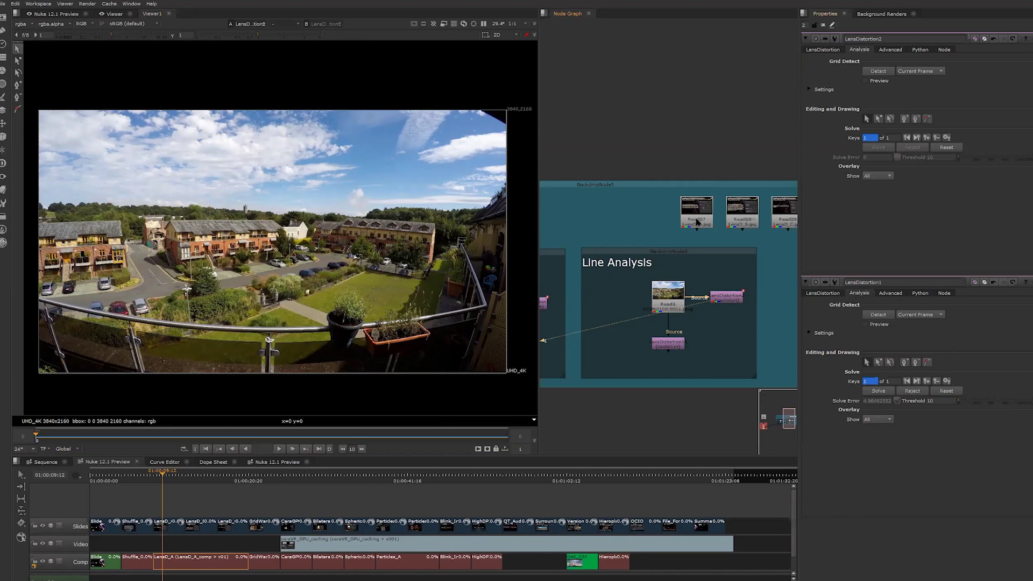
# Replace the LensDistortion2 node with a new LensDistortion node beside Read3, with its Source connected to Read3.
pyautogui.moveTo(727, 300)
pyautogui.mouseDown()
pyautogui.moveTo(727, 275)
pyautogui.moveTo(728, 287)
pyautogui.mouseUp()
pyautogui.press('Delete')
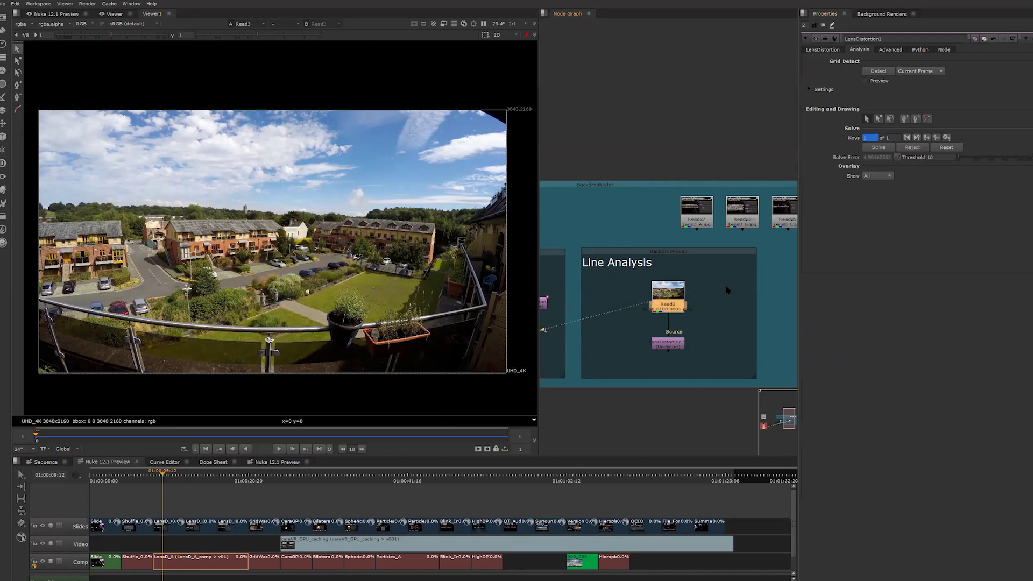
pyautogui.press('Tab')
pyautogui.press('Return')
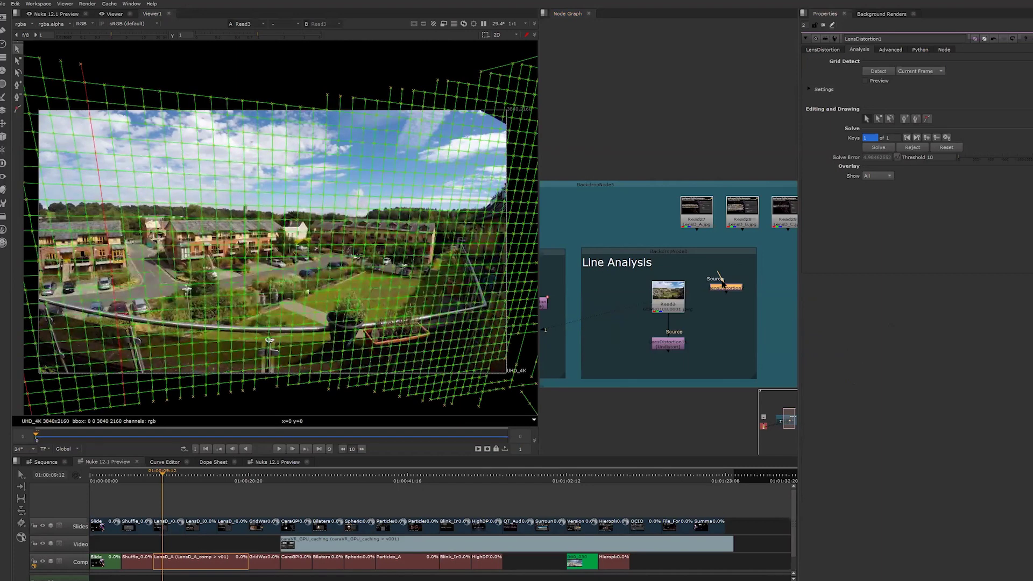
pyautogui.moveTo(725, 297)
pyautogui.mouseDown()
pyautogui.moveTo(717, 289)
pyautogui.moveTo(675, 302)
pyautogui.moveTo(723, 299)
pyautogui.mouseUp()
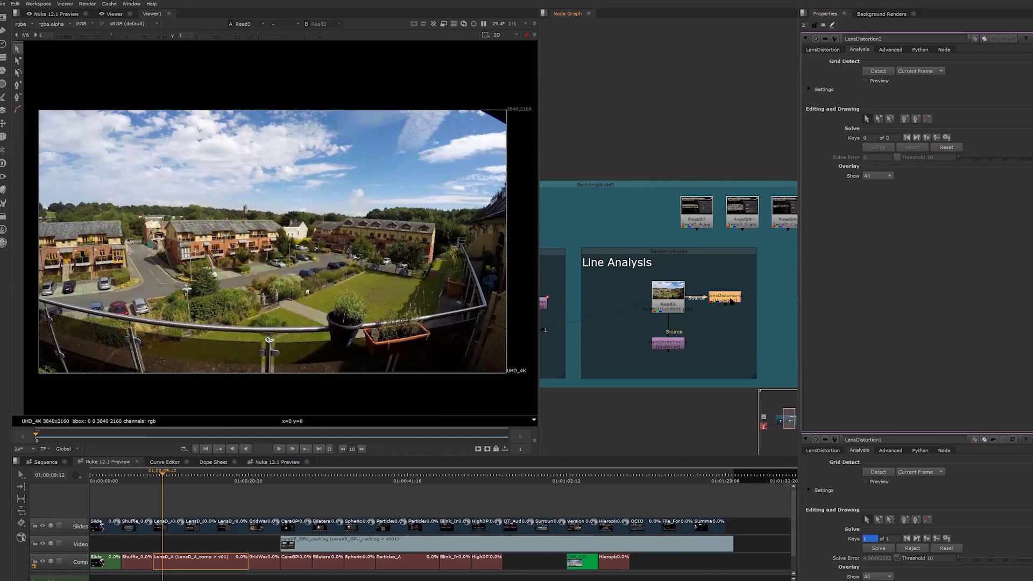
pyautogui.moveTo(731, 302); pyautogui.dragTo(719, 302)
# Keep LensDistortion2's selection tool active and show the node's output in the viewer.
pyautogui.click(866, 118)
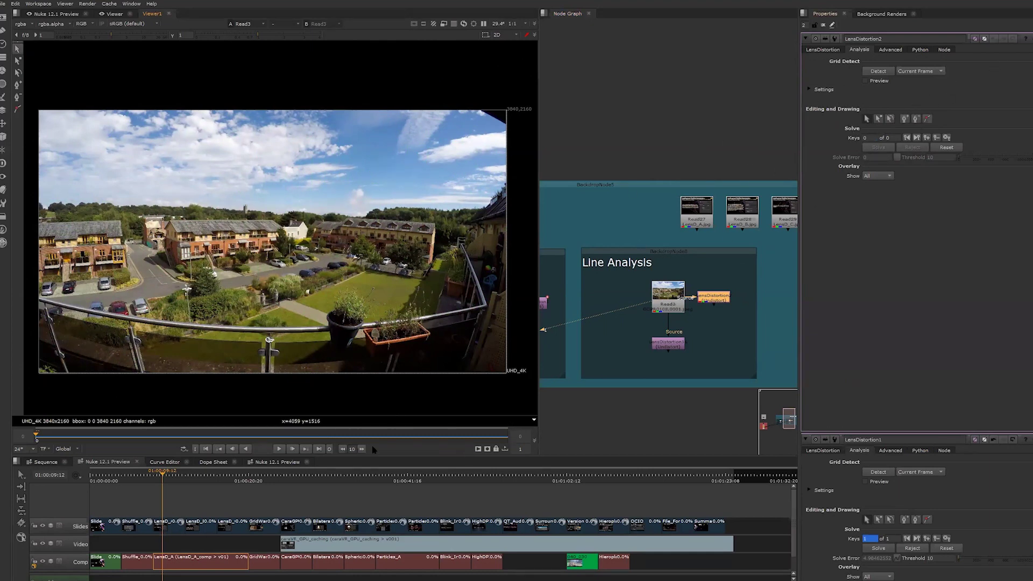
pyautogui.click(166, 474)
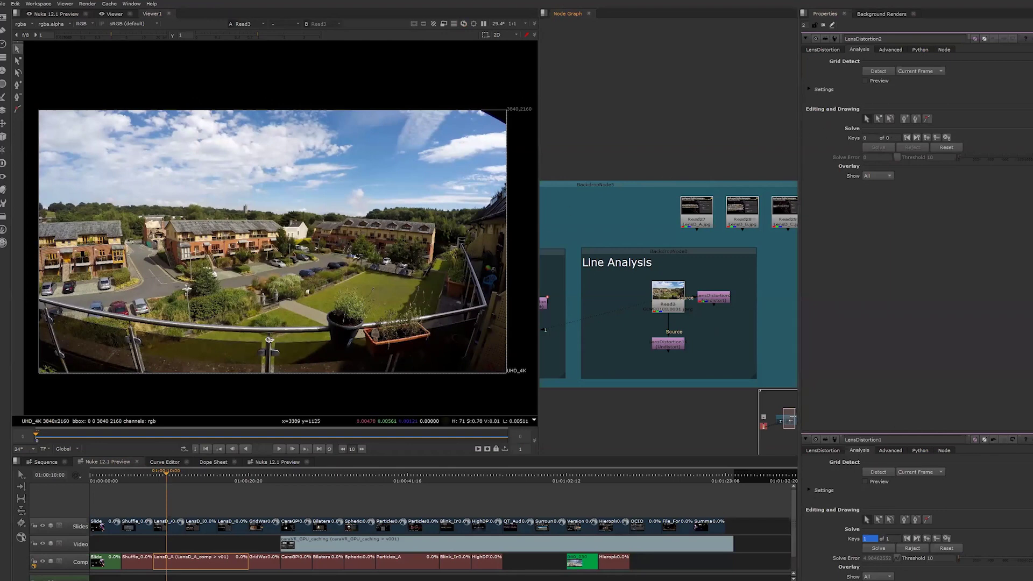
pyautogui.click(18, 61)
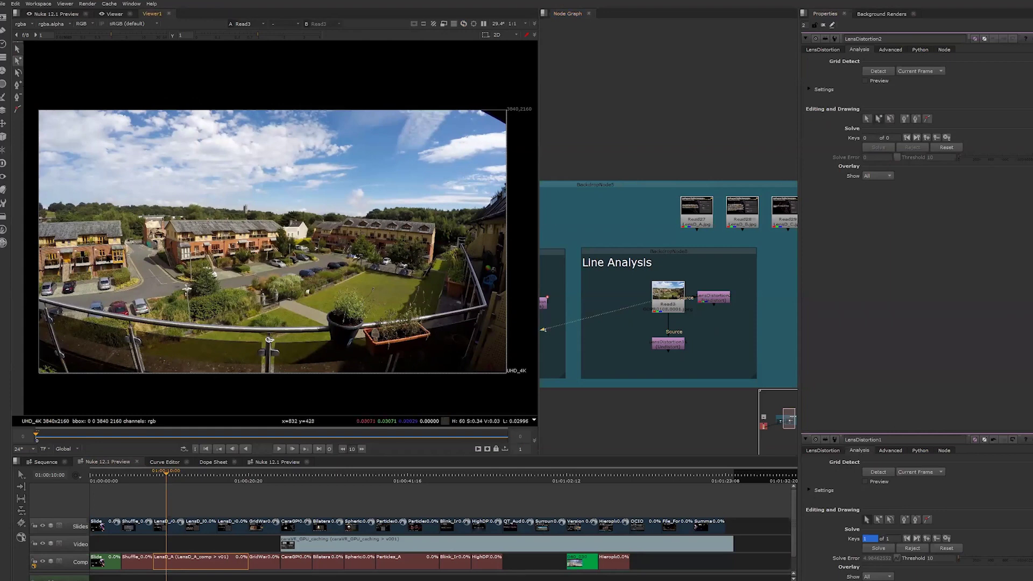
pyautogui.click(17, 49)
pyautogui.click(724, 301)
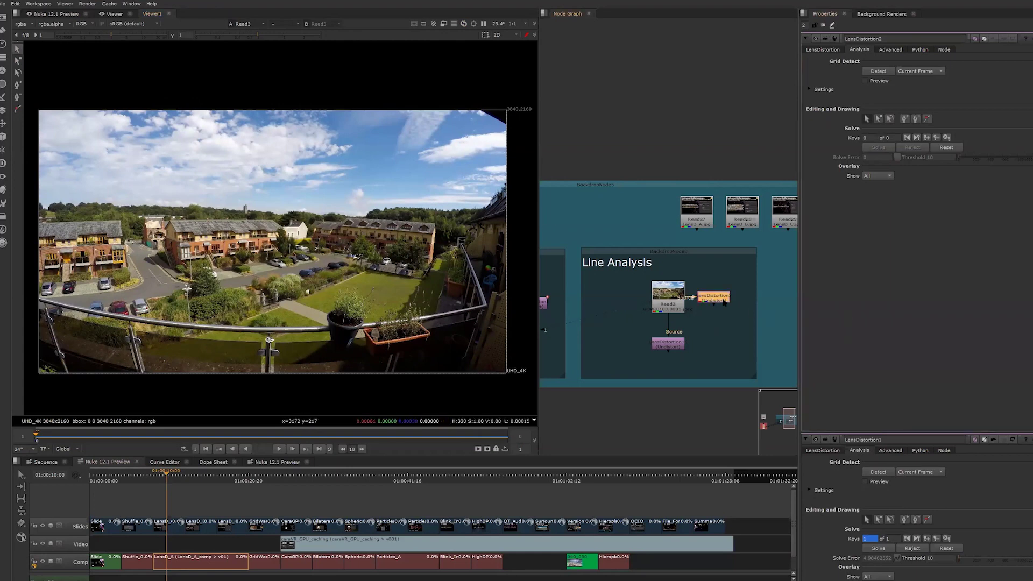
pyautogui.press('1')
pyautogui.click(792, 299)
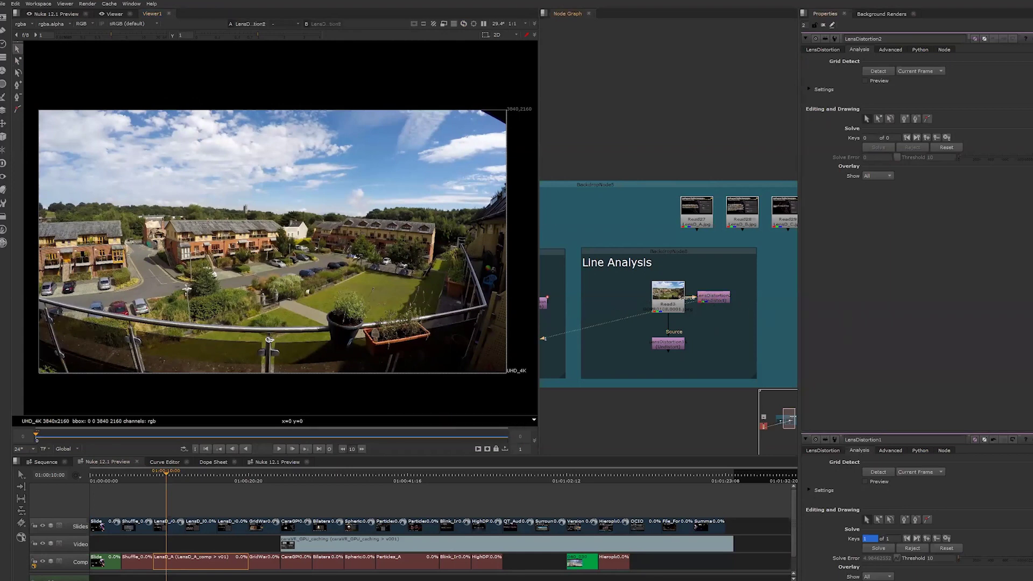
# Close LensDistortion1's properties and place line points along the balcony railing with LensDistortion2's line drawing tool.
pyautogui.click(1028, 439)
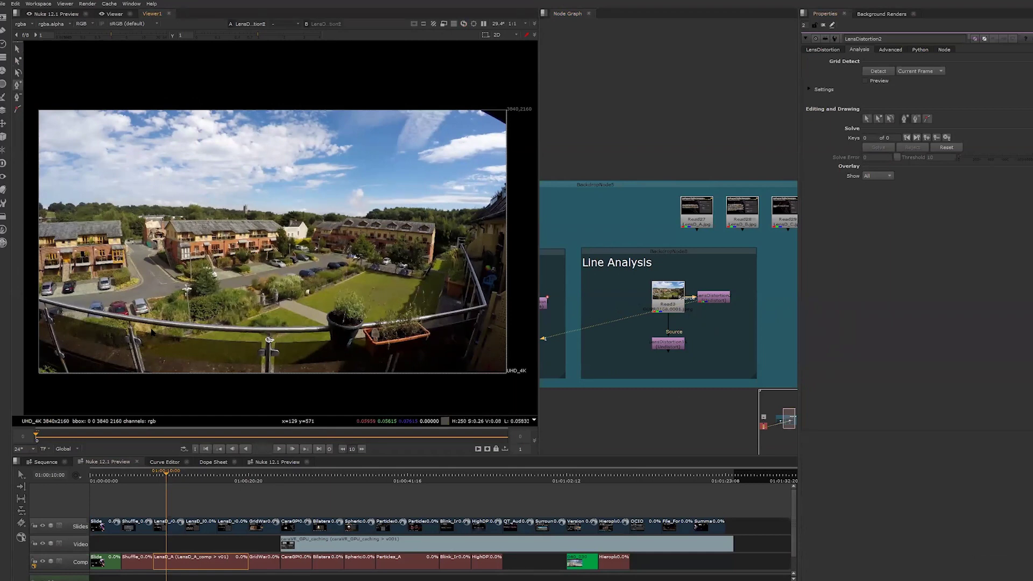
pyautogui.click(927, 119)
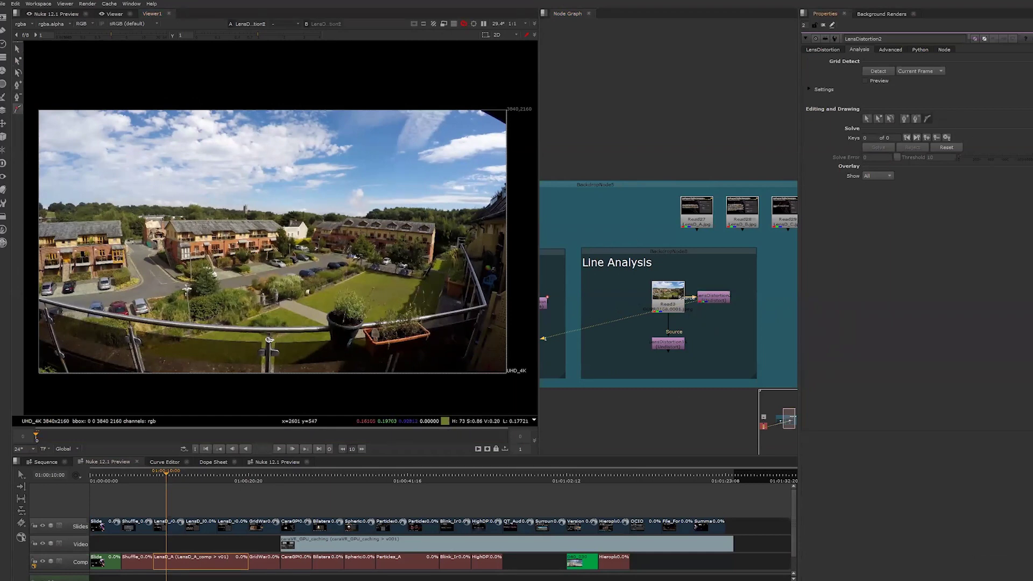
pyautogui.click(133, 325)
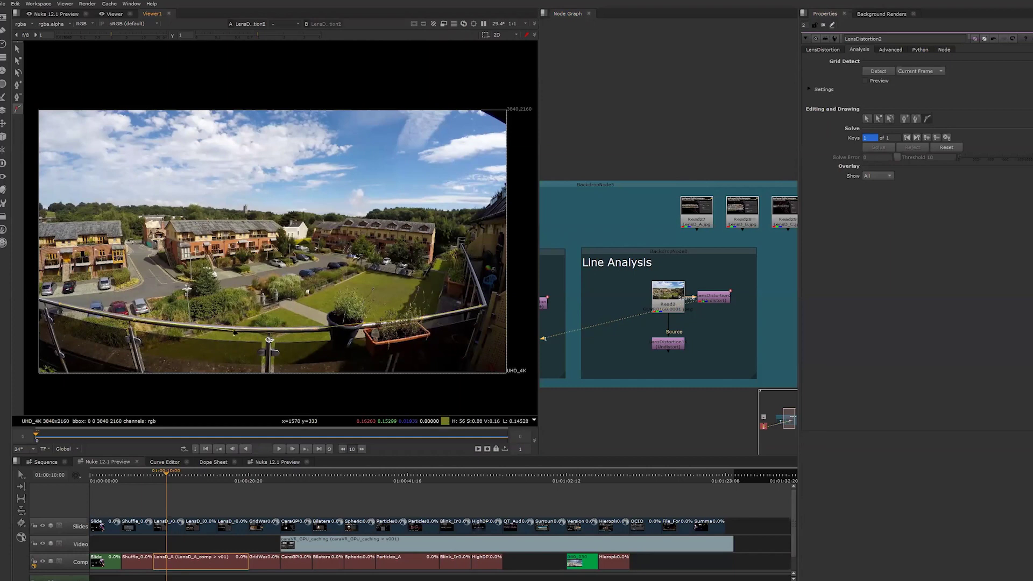
pyautogui.click(235, 330)
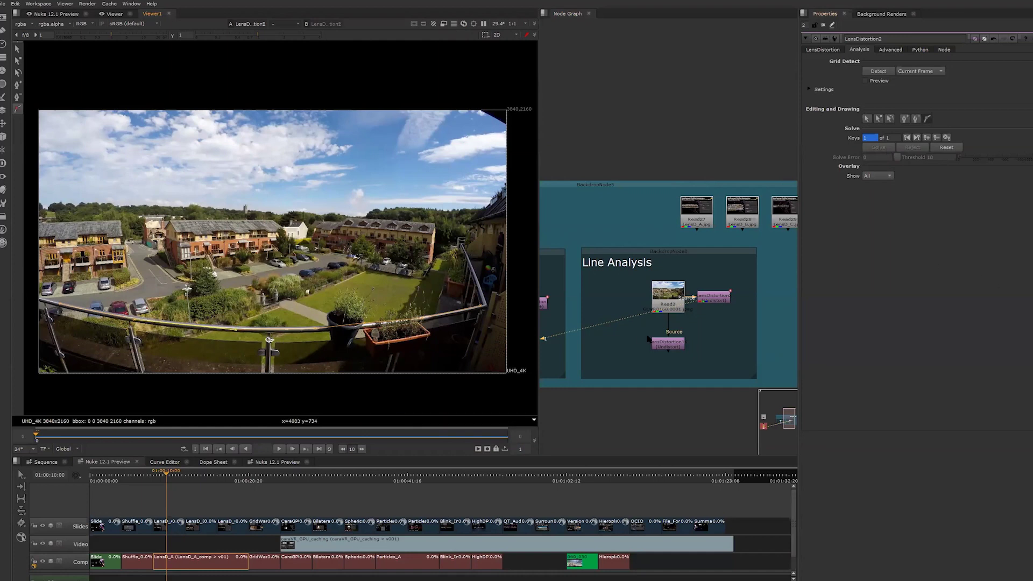
# Move the timeline to the GridWarpTracker slide at 01:00:22:14 and open its comp, discarding the changes to LensD_A_comp_v01.nk.
pyautogui.moveTo(713, 325); pyautogui.dragTo(792, 316, button='middle')
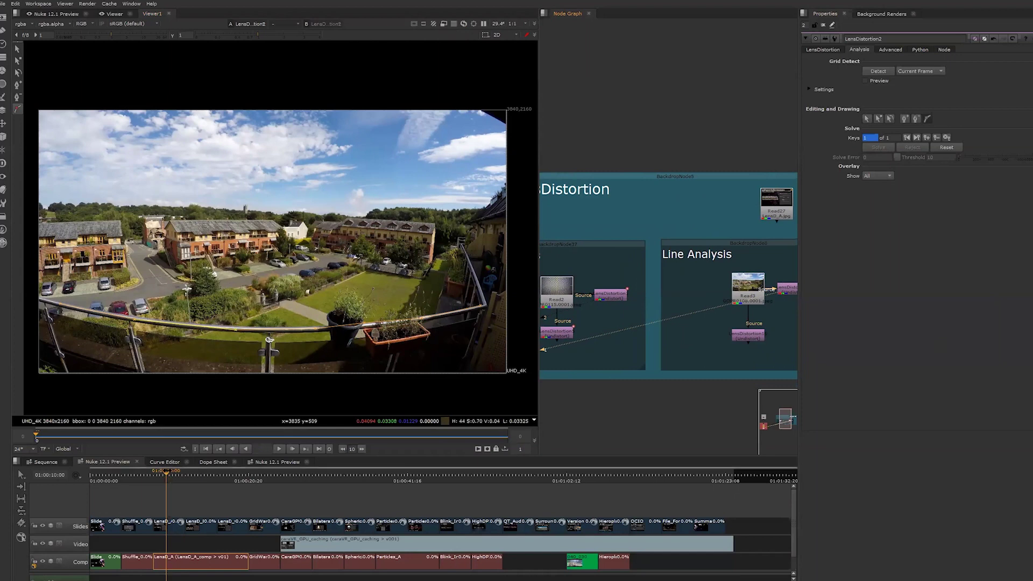
pyautogui.click(209, 472)
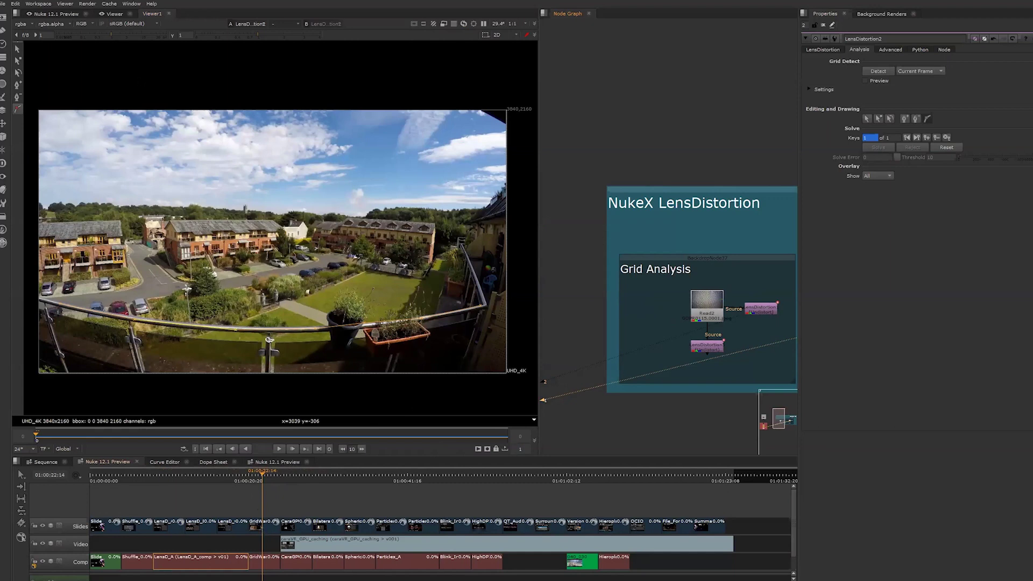
pyautogui.click(52, 14)
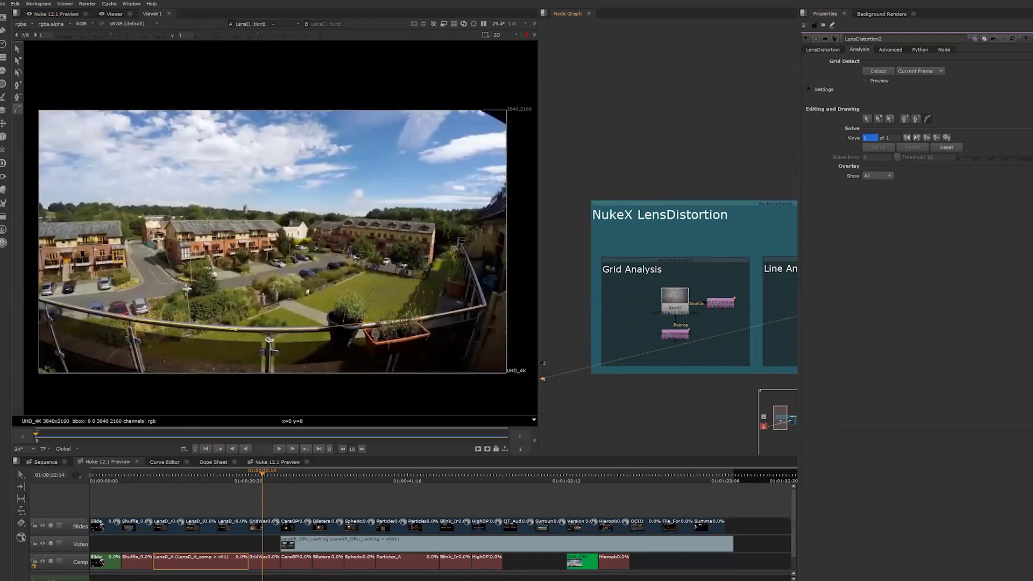
pyautogui.doubleClick(264, 562)
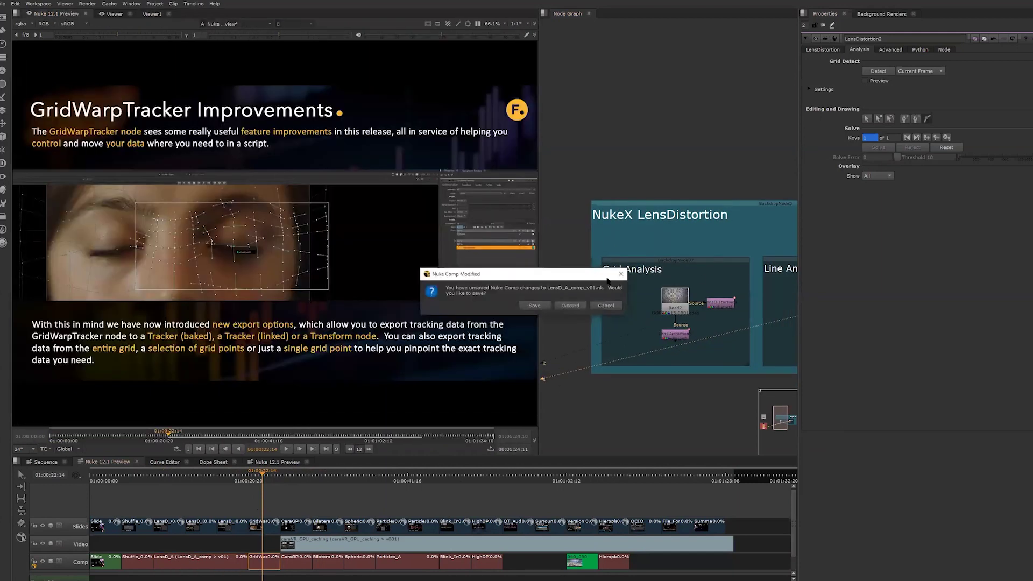
pyautogui.click(573, 306)
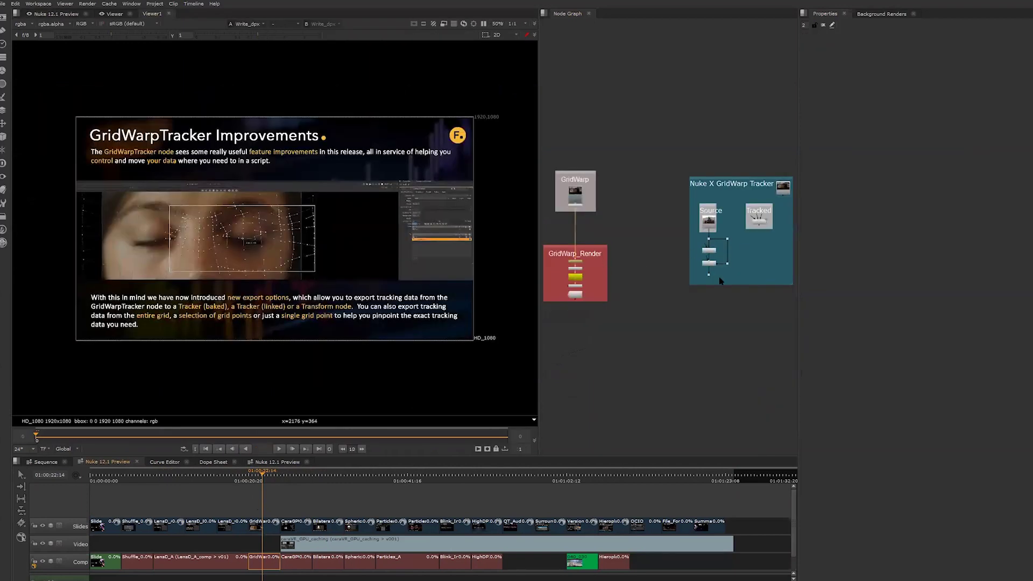
# Open the properties of the GridWarpTracker node below the Source footage and view its output.
pyautogui.scroll(5, 716, 274)
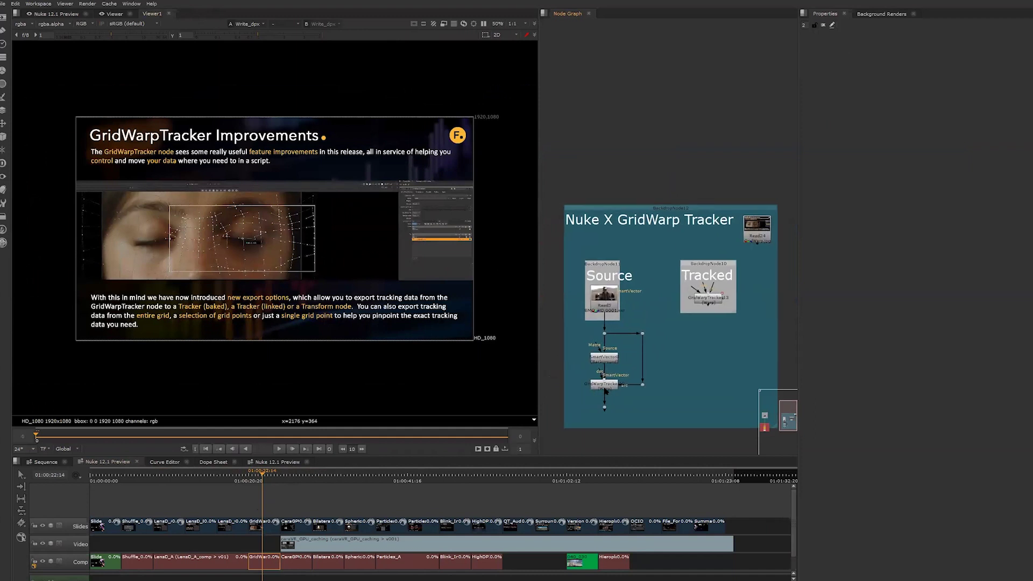
pyautogui.doubleClick(604, 385)
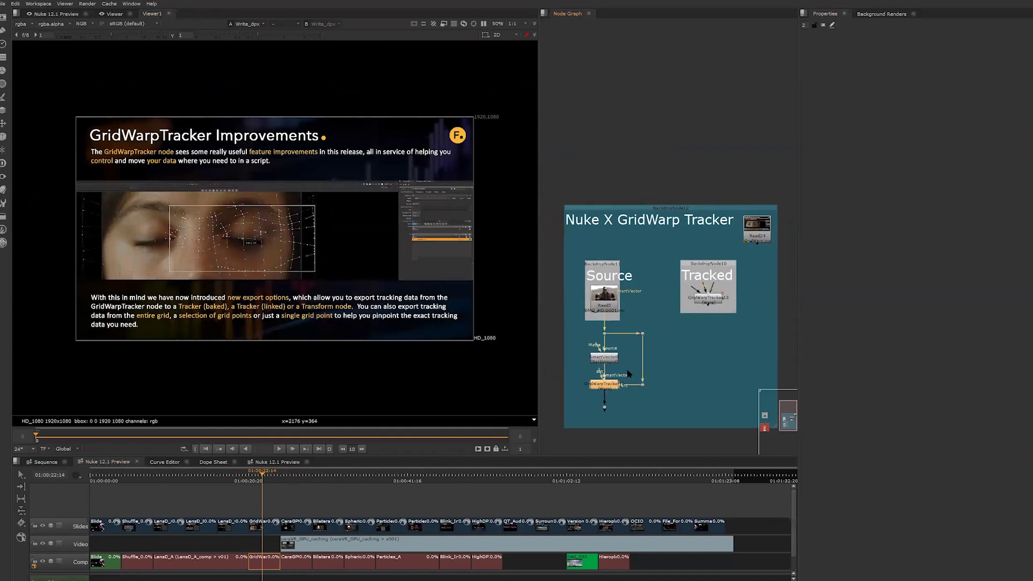
pyautogui.click(410, 270)
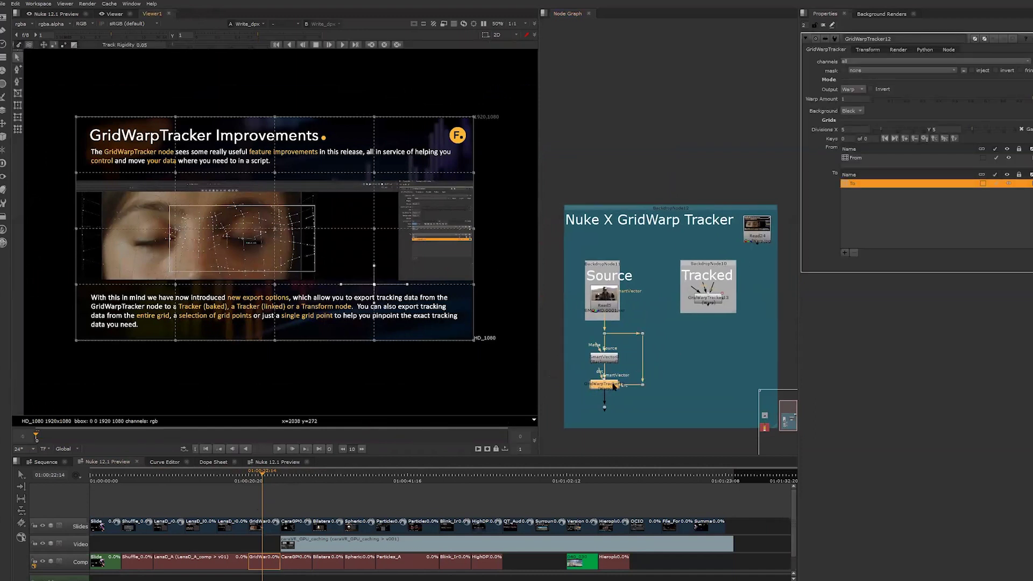
pyautogui.press('1')
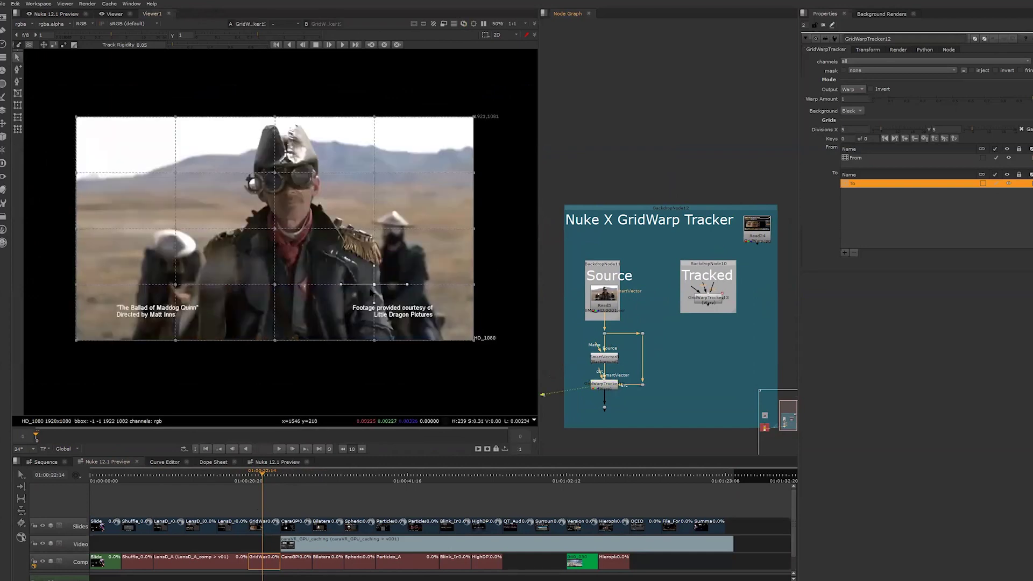
# Examine the Export to options offered for a grid point of GridWarpTracker12, without choosing one.
pyautogui.rightClick(374, 286)
pyautogui.moveTo(423, 366)
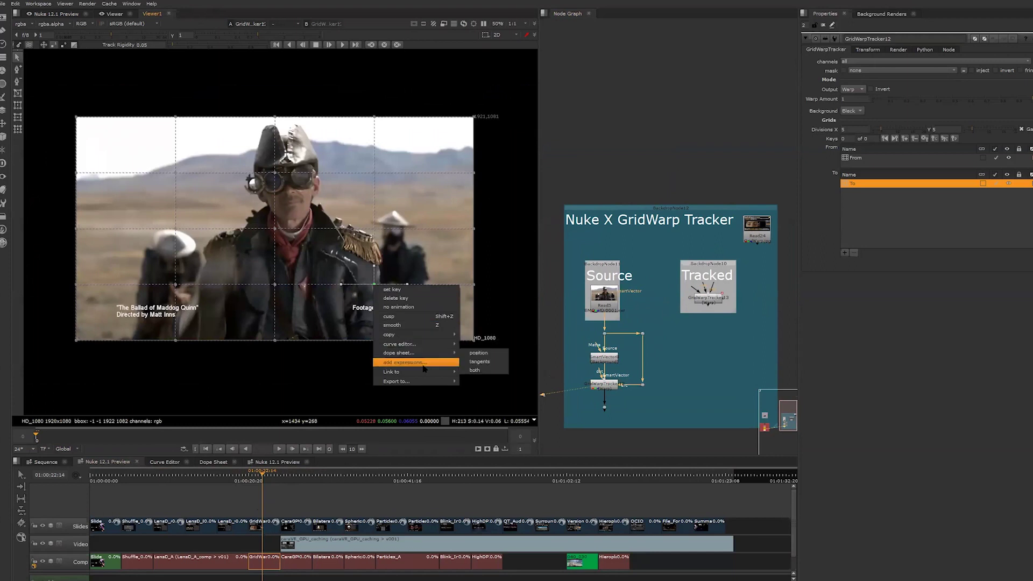
pyautogui.moveTo(398, 381)
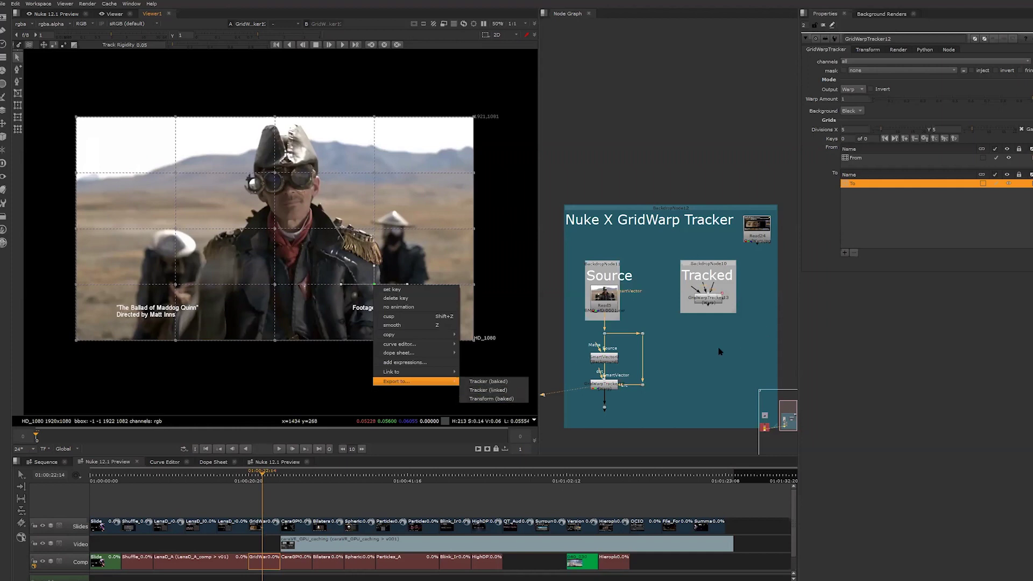
pyautogui.click(640, 366)
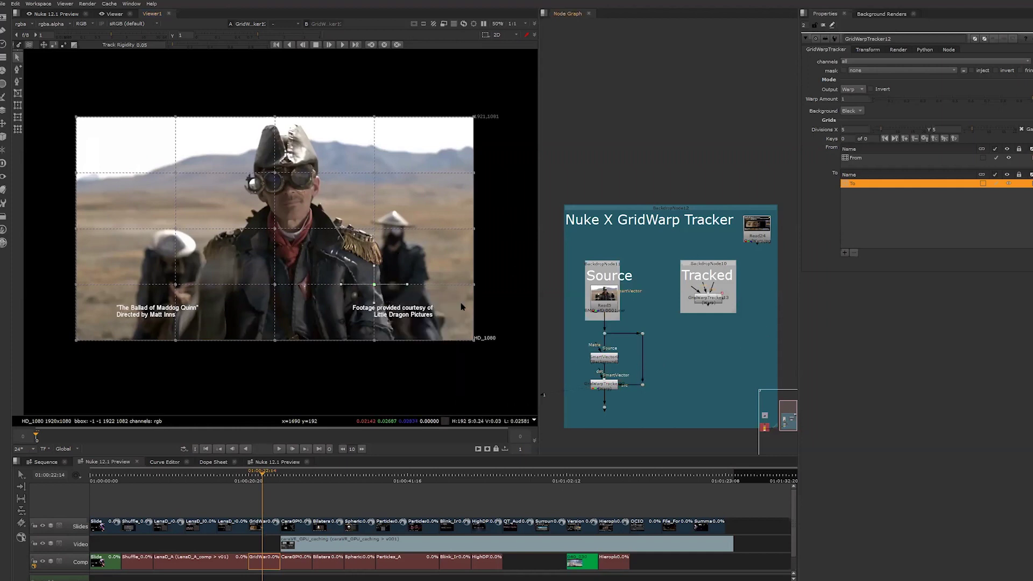
pyautogui.moveTo(436, 311); pyautogui.dragTo(441, 317, button='middle')
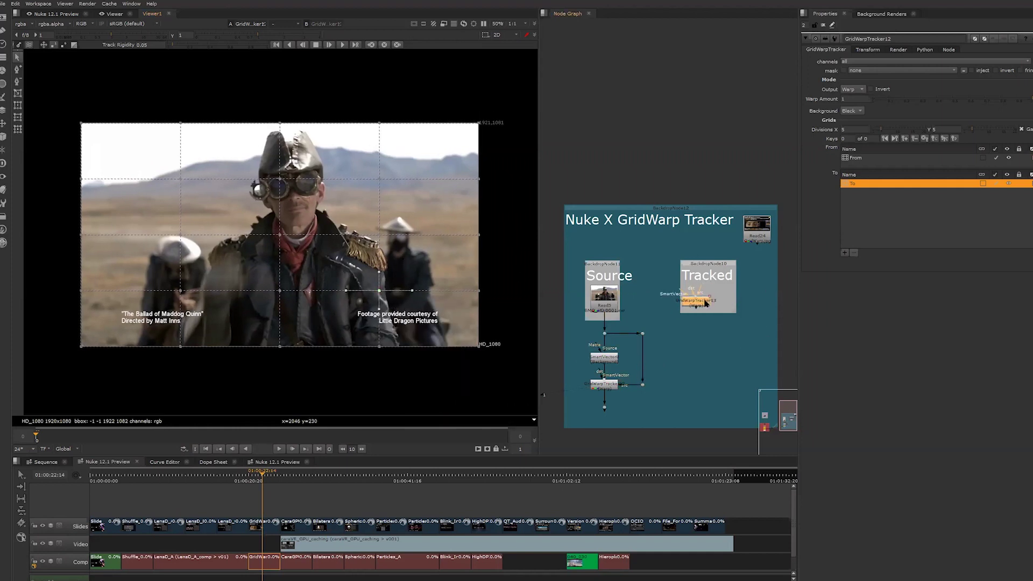
# Swap the Tracked GridWarpTracker node into the Source chain, open its properties, and select the adjustment1 grid.
pyautogui.moveTo(716, 300); pyautogui.dragTo(612, 386)
pyautogui.hotkey('ctrl', 'z')
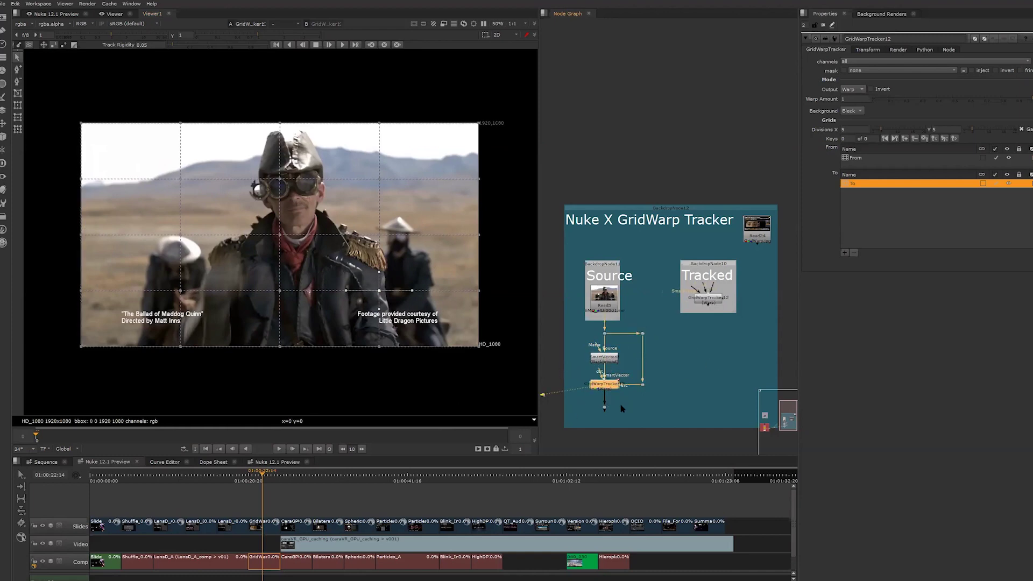
pyautogui.press('Return')
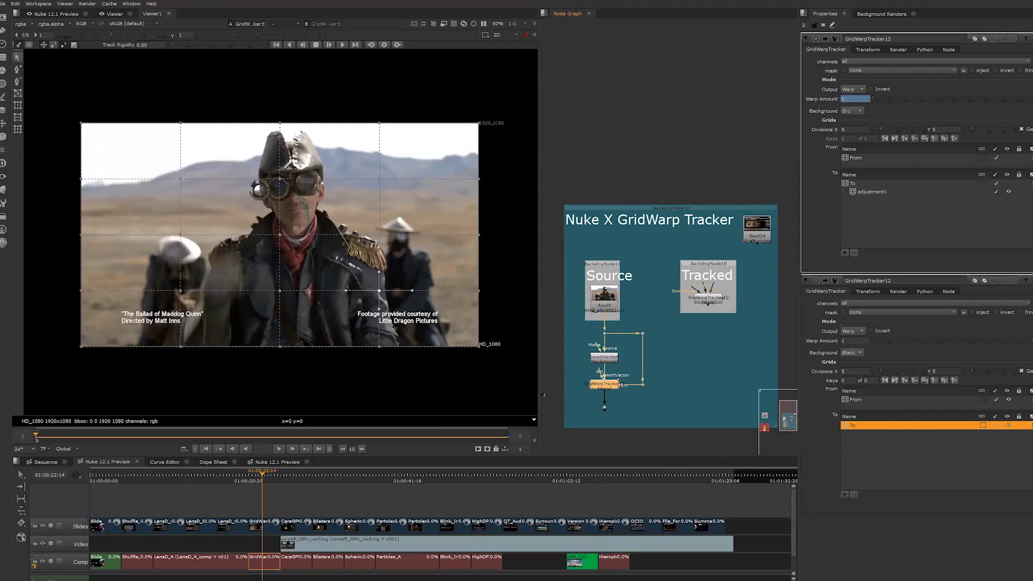
pyautogui.click(873, 193)
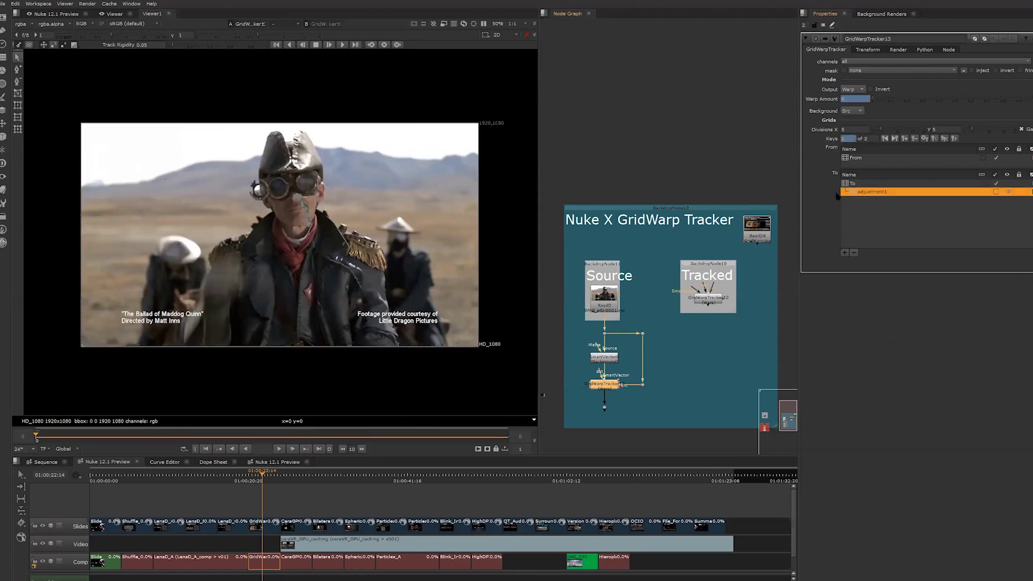
# Set the viewer's frame range to Input and go to frame 116.
pyautogui.scroll(3, 296, 209)
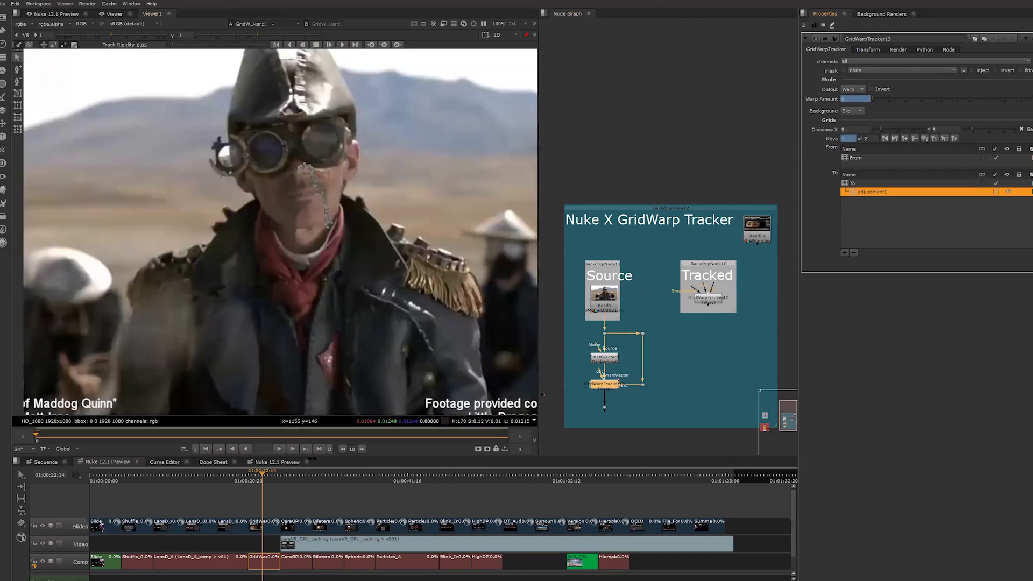
pyautogui.click(67, 449)
pyautogui.click(64, 461)
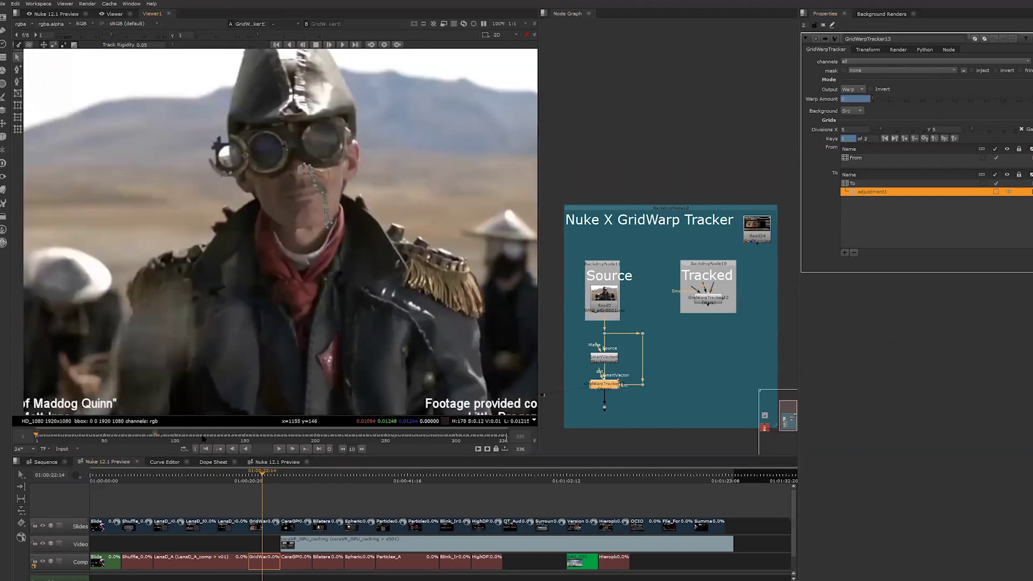
pyautogui.click(196, 435)
# Frame the man's face and play the shot to review the grid tracked over his eye.
pyautogui.scroll(3, 374, 257)
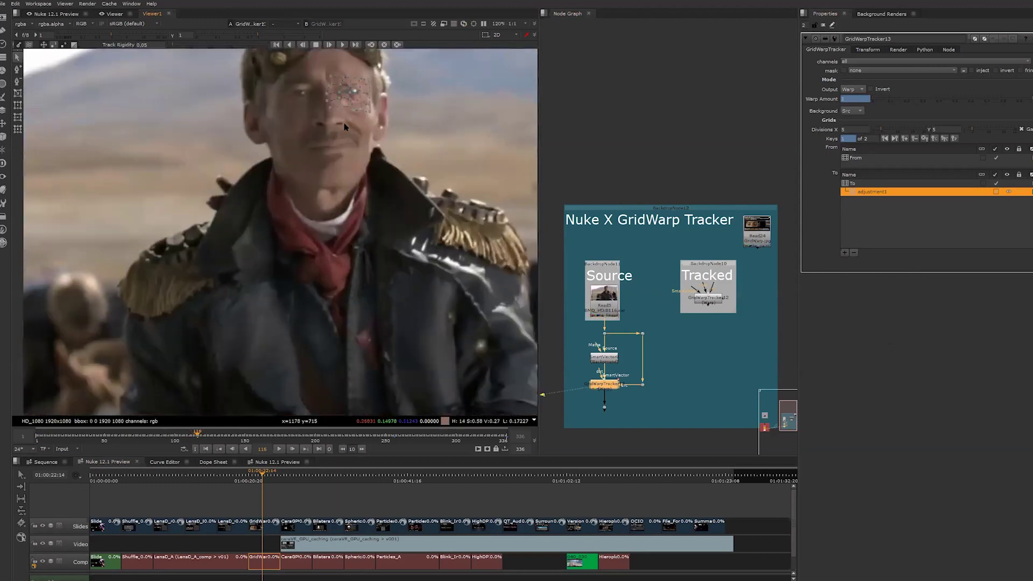
pyautogui.moveTo(341, 121); pyautogui.dragTo(369, 257, button='middle')
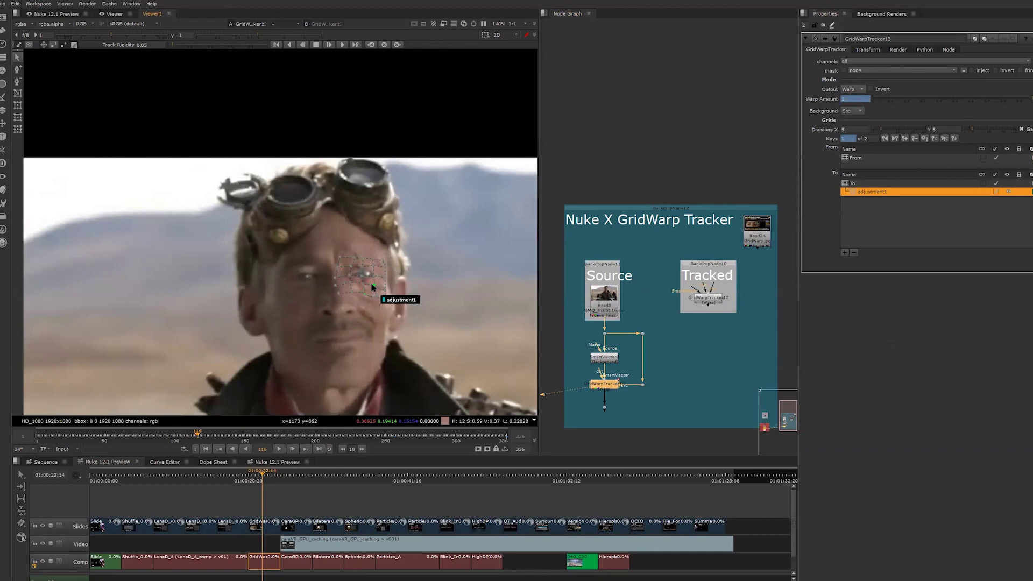
pyautogui.scroll(2, 367, 294)
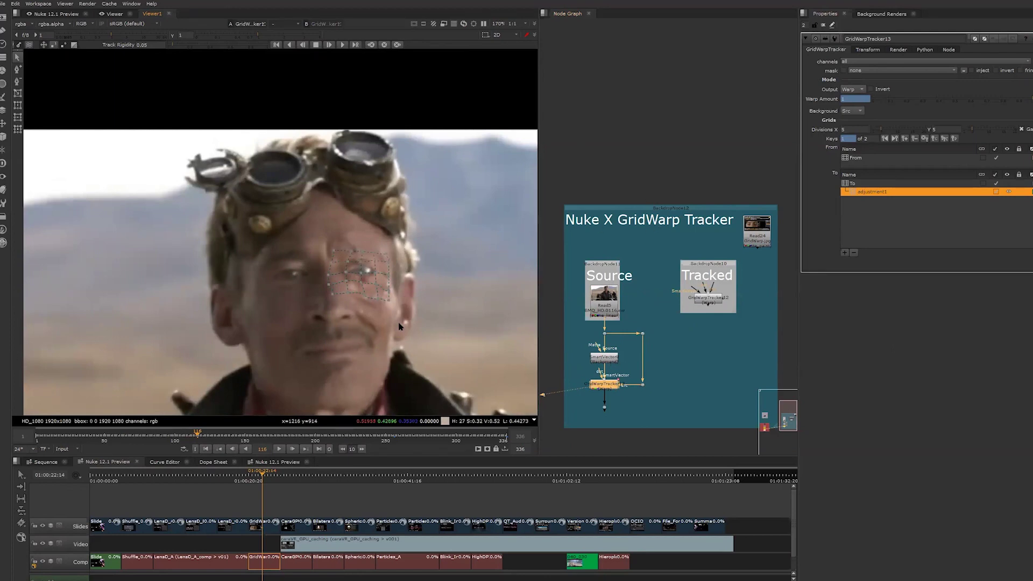
pyautogui.moveTo(360, 330); pyautogui.dragTo(309, 333, button='middle')
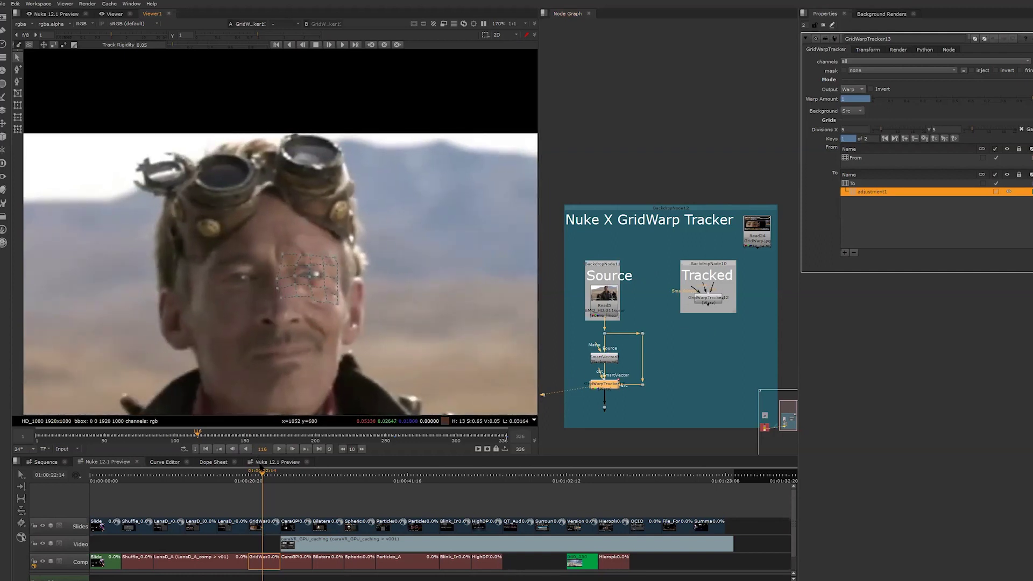
pyautogui.click(279, 449)
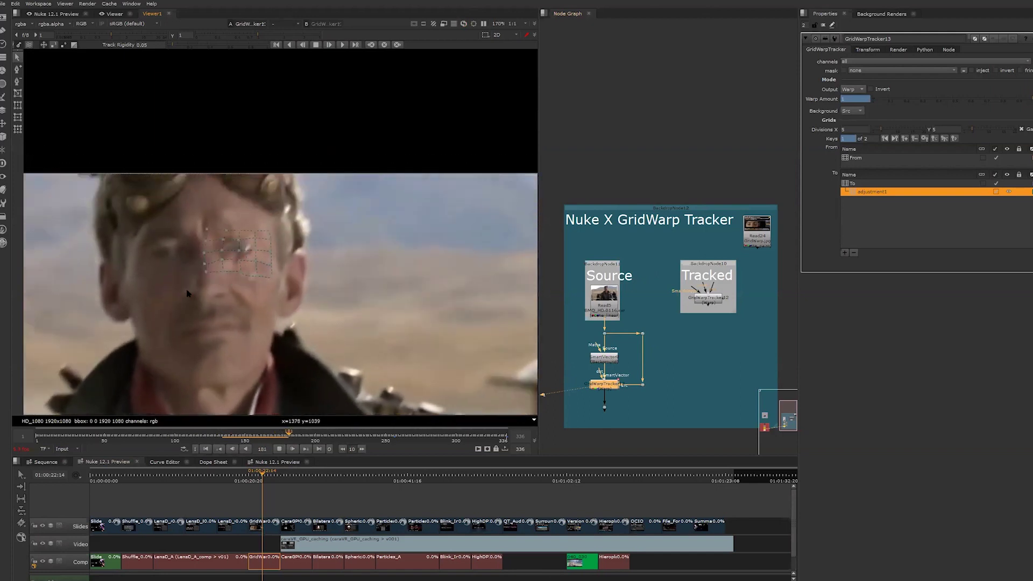
# Stop playback, select all of the adjustment1 grid points over the man's eye, and export them to a Tracker node.
pyautogui.click(279, 449)
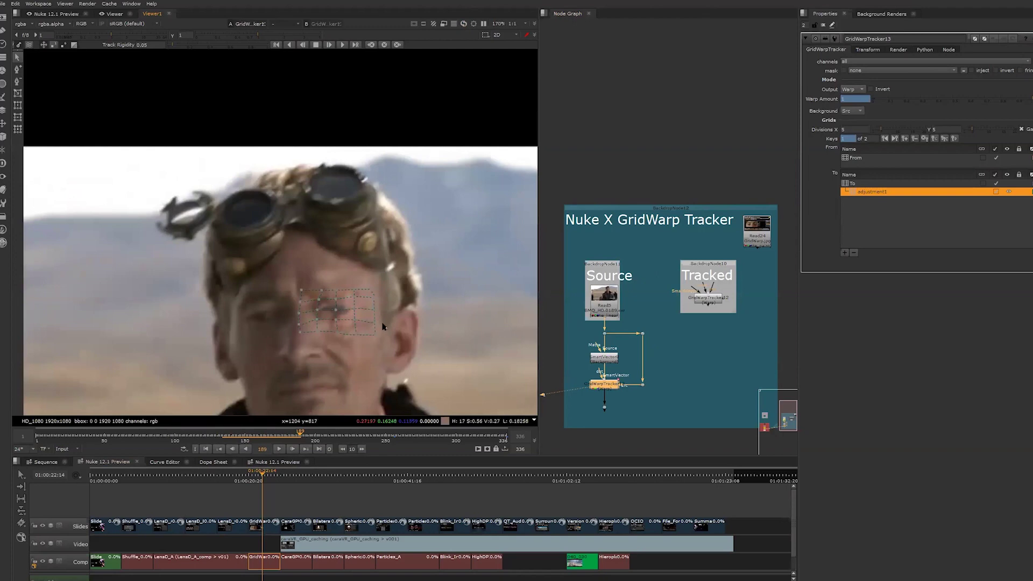
pyautogui.scroll(4, 437, 323)
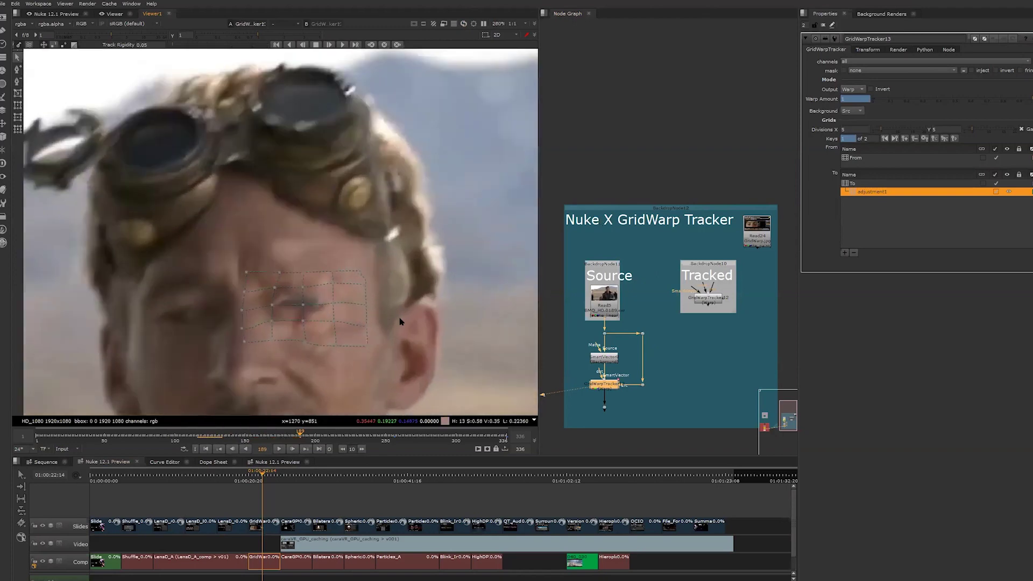
pyautogui.moveTo(347, 332); pyautogui.dragTo(269, 279)
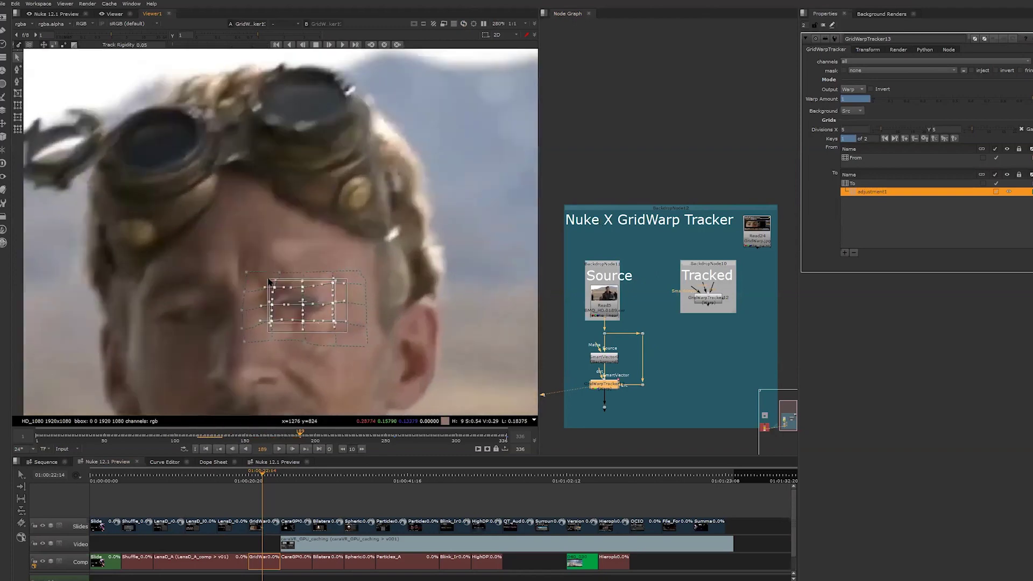
pyautogui.click(192, 246)
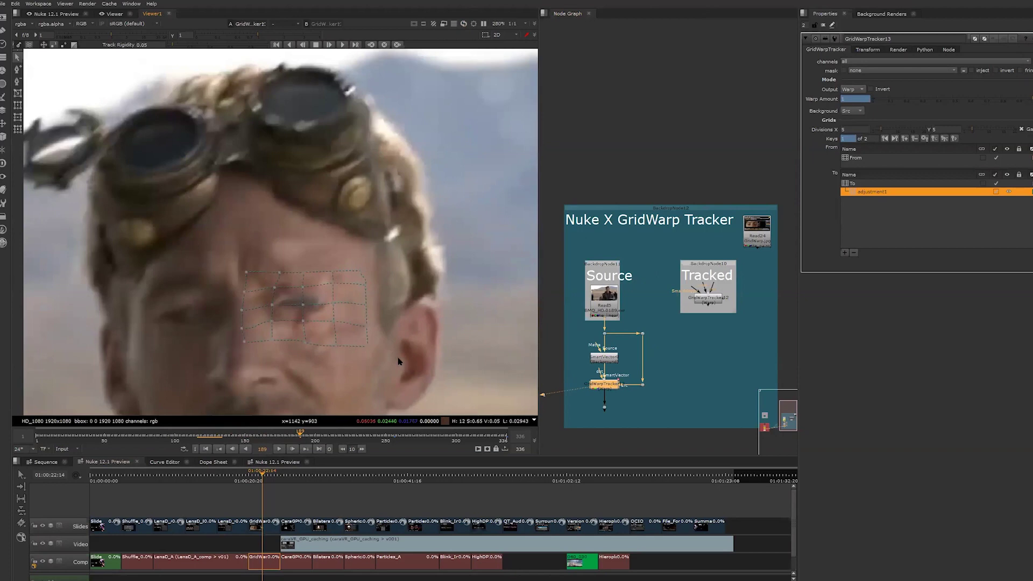
pyautogui.moveTo(401, 371); pyautogui.dragTo(189, 244)
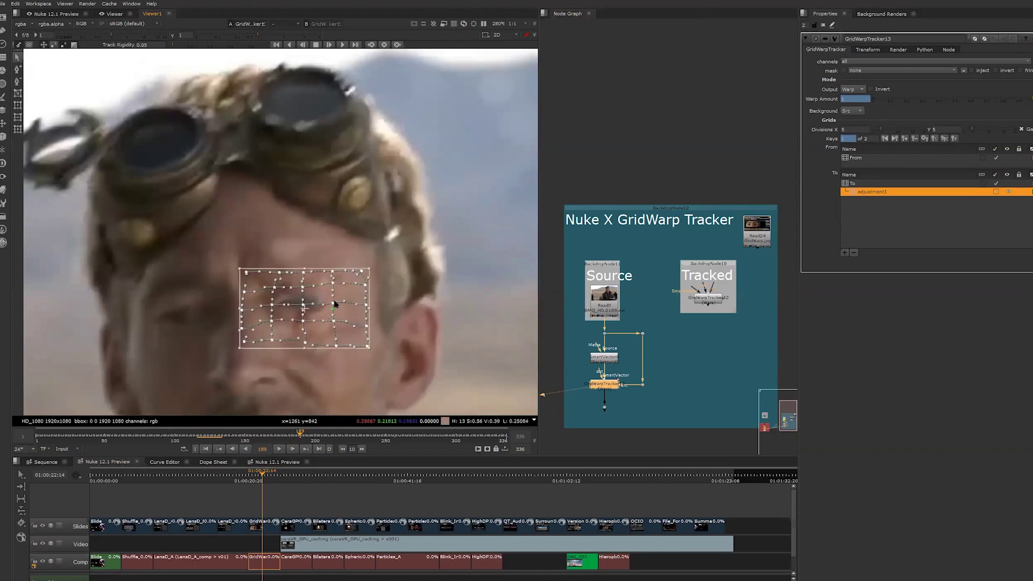
pyautogui.rightClick(334, 303)
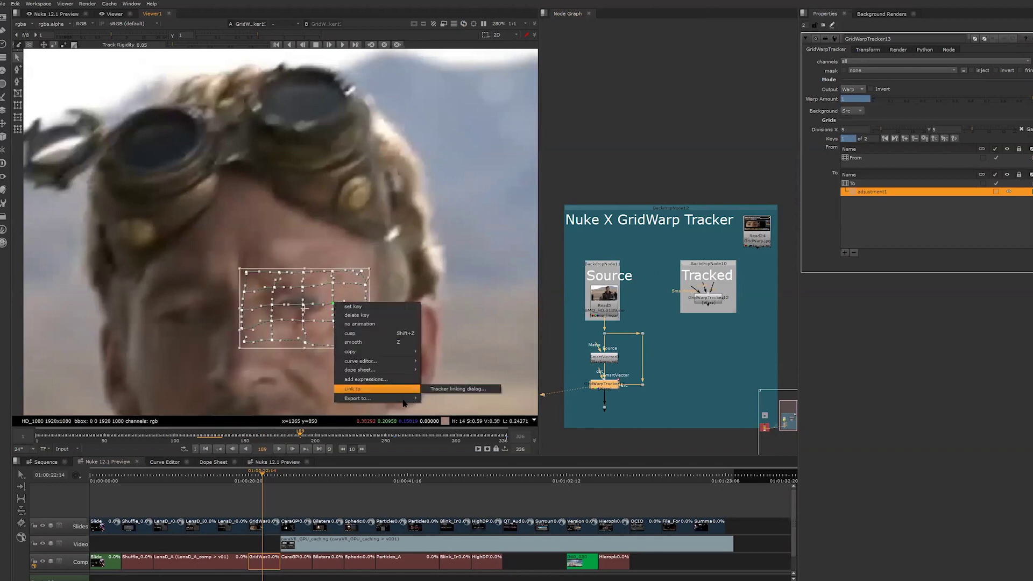
pyautogui.moveTo(405, 399)
pyautogui.click(454, 406)
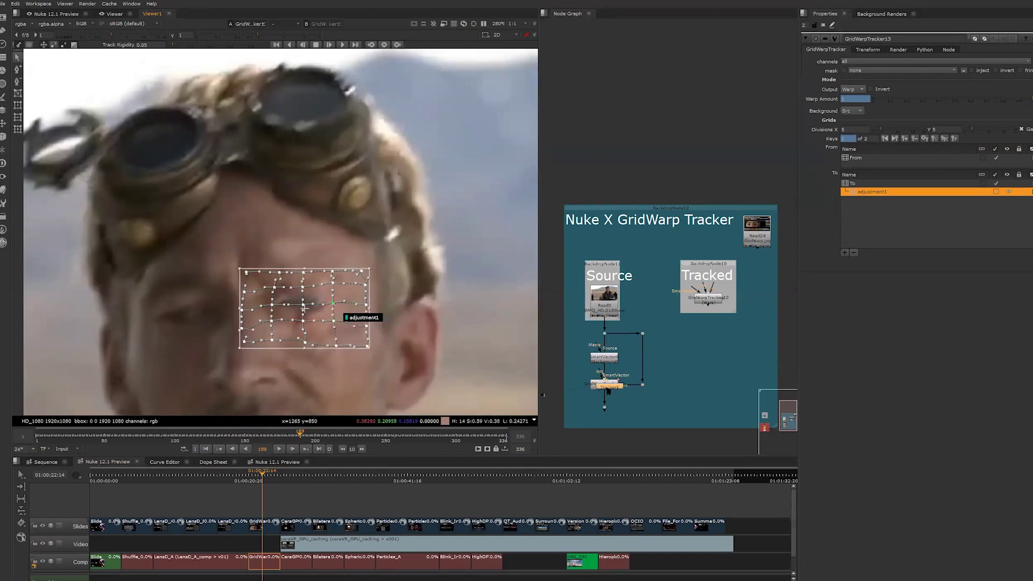
# Move the exported Tracker node clear of the GridWarpTracker chain, review its full list of tracks, and close its properties.
pyautogui.moveTo(608, 387); pyautogui.dragTo(692, 361)
pyautogui.doubleClick(695, 359)
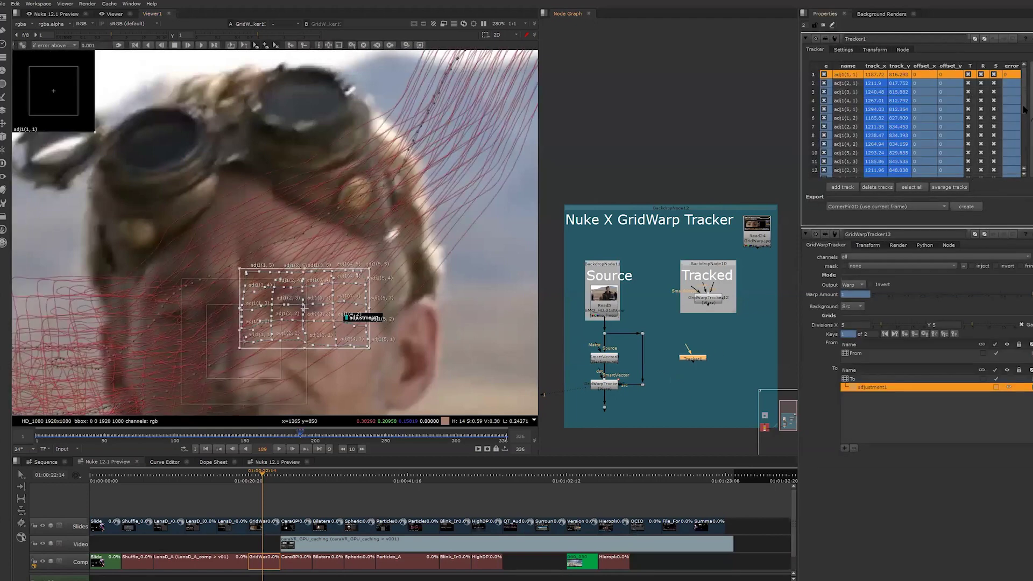
pyautogui.moveTo(1024, 110); pyautogui.dragTo(1024, 170)
pyautogui.click(613, 198)
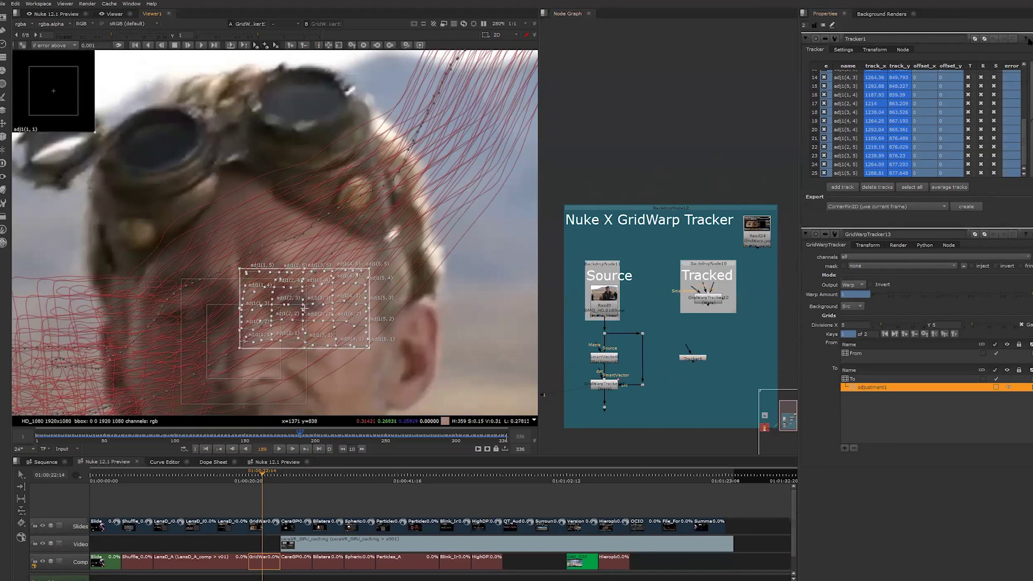
pyautogui.click(474, 319)
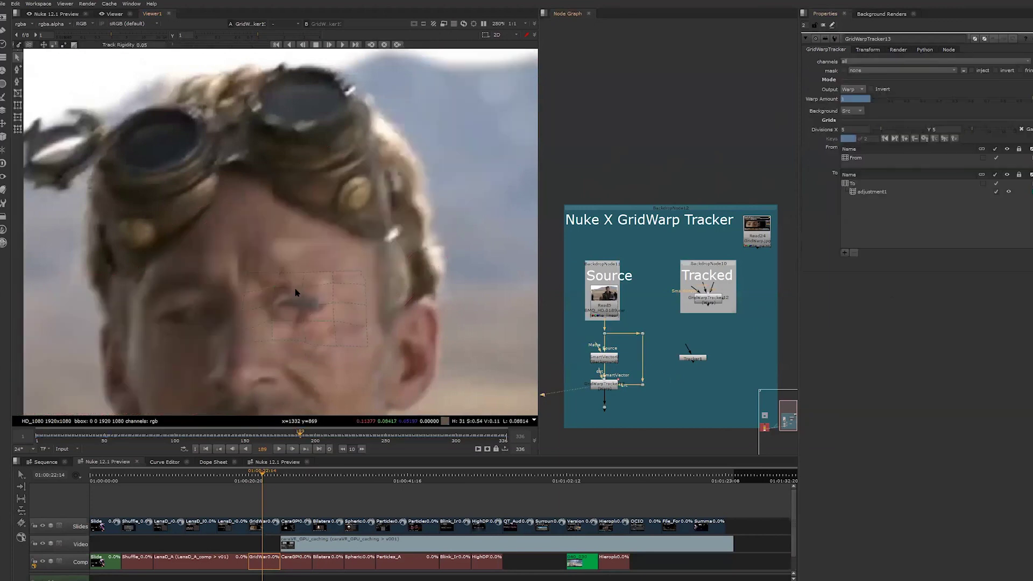
# Reselect the adjustment1 grid, lasso only the points around the inner part of the eye, and export them as a match-move Transform.
pyautogui.click(315, 293)
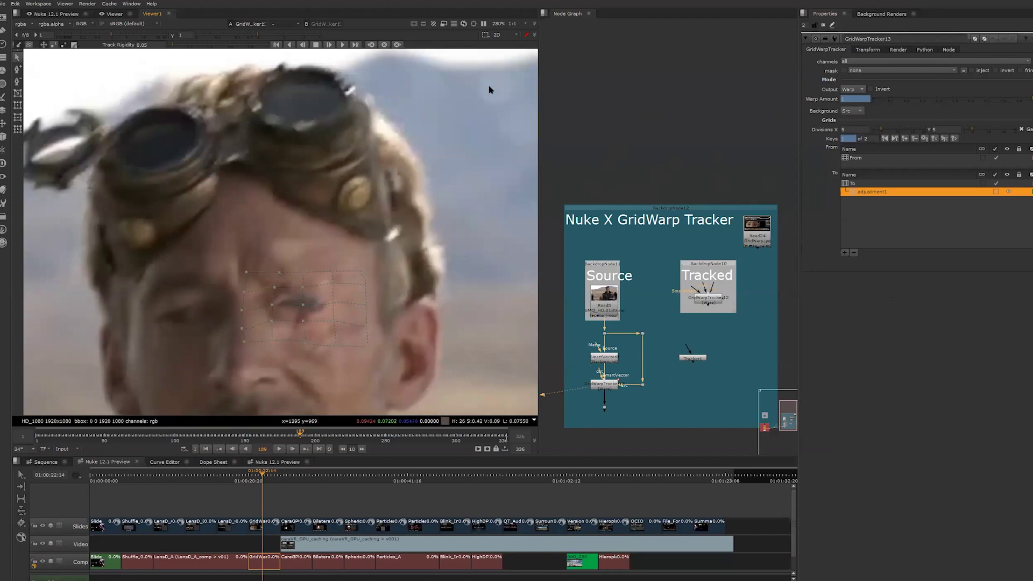
pyautogui.click(485, 35)
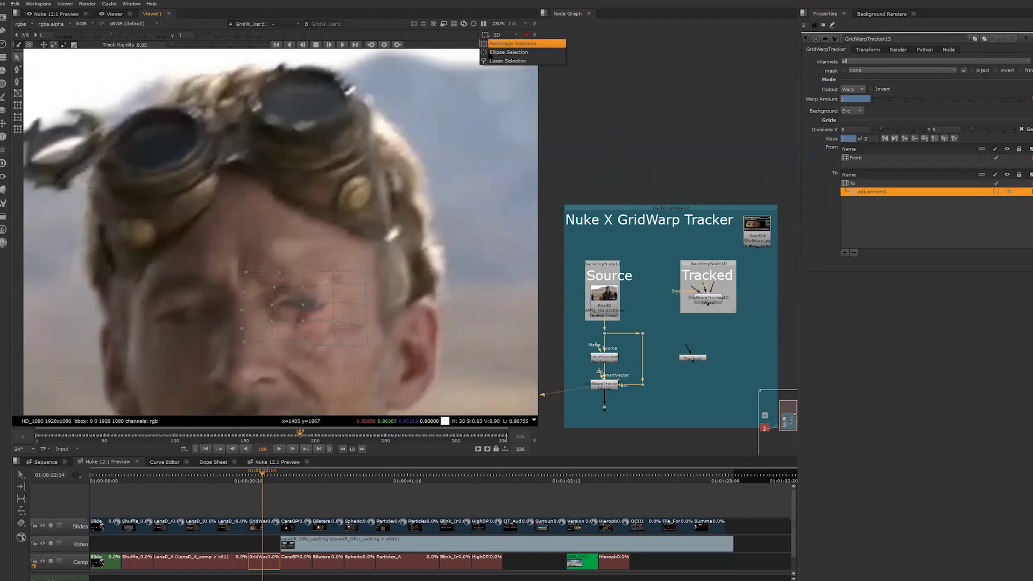
pyautogui.click(497, 51)
pyautogui.moveTo(258, 286)
pyautogui.mouseDown()
pyautogui.moveTo(275, 327)
pyautogui.moveTo(287, 305)
pyautogui.moveTo(289, 324)
pyautogui.moveTo(316, 329)
pyautogui.moveTo(268, 282)
pyautogui.mouseUp()
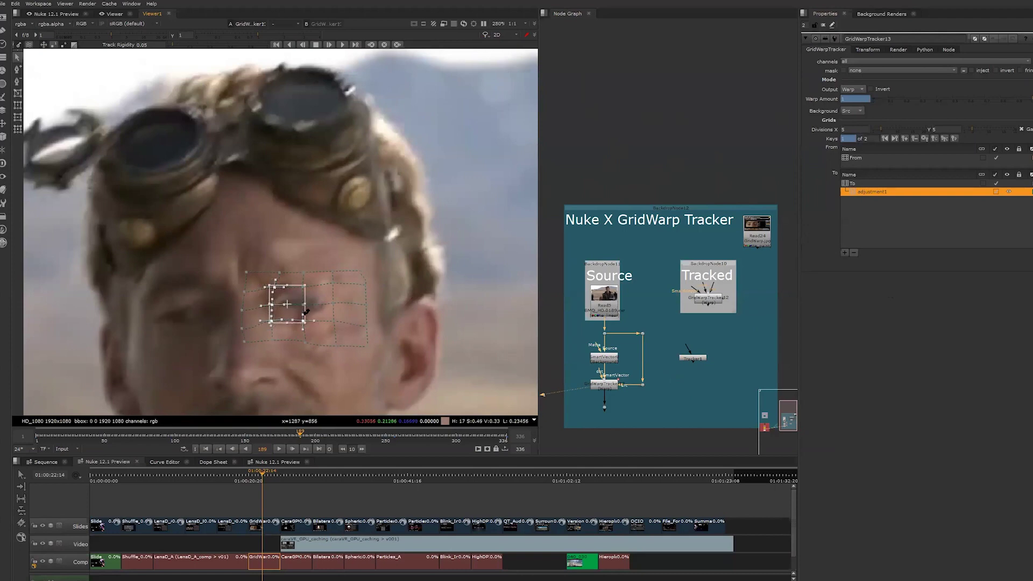
pyautogui.rightClick(274, 307)
pyautogui.moveTo(320, 398)
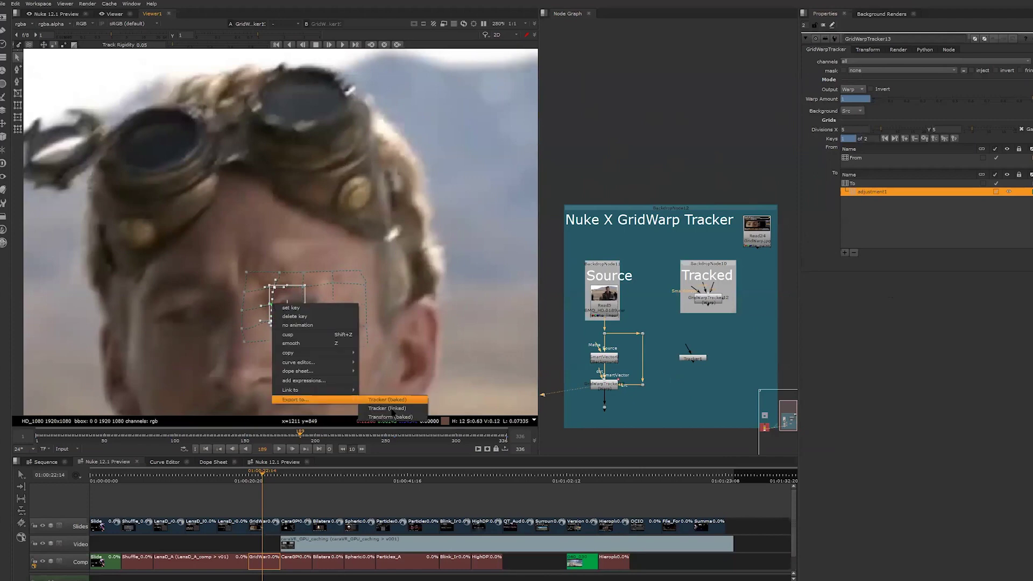
pyautogui.click(395, 414)
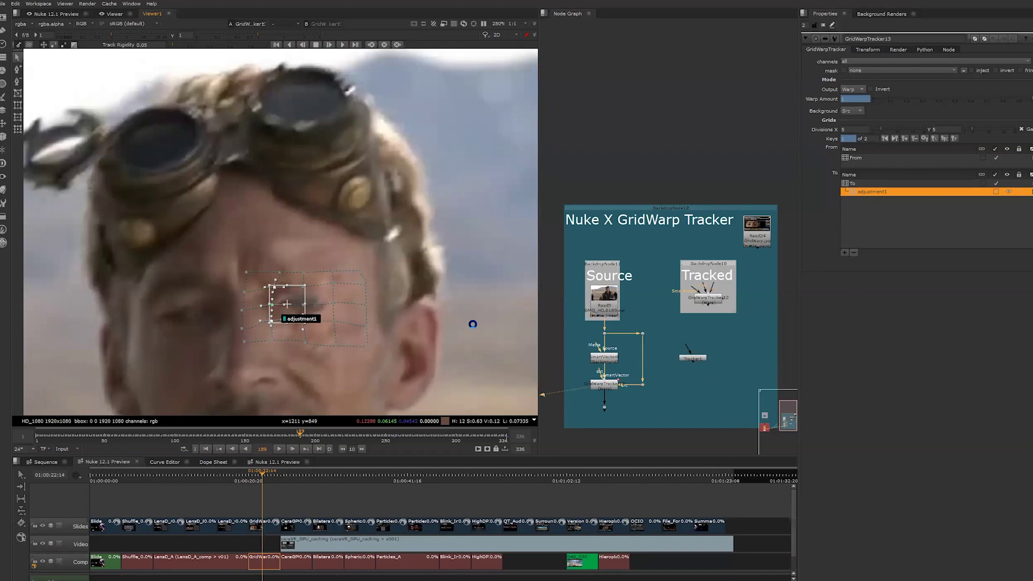
# Place the exported match-move Transform node below Tracker1 and inspect its properties and animation curves.
pyautogui.moveTo(671, 226); pyautogui.dragTo(661, 385)
pyautogui.scroll(5, 675, 367)
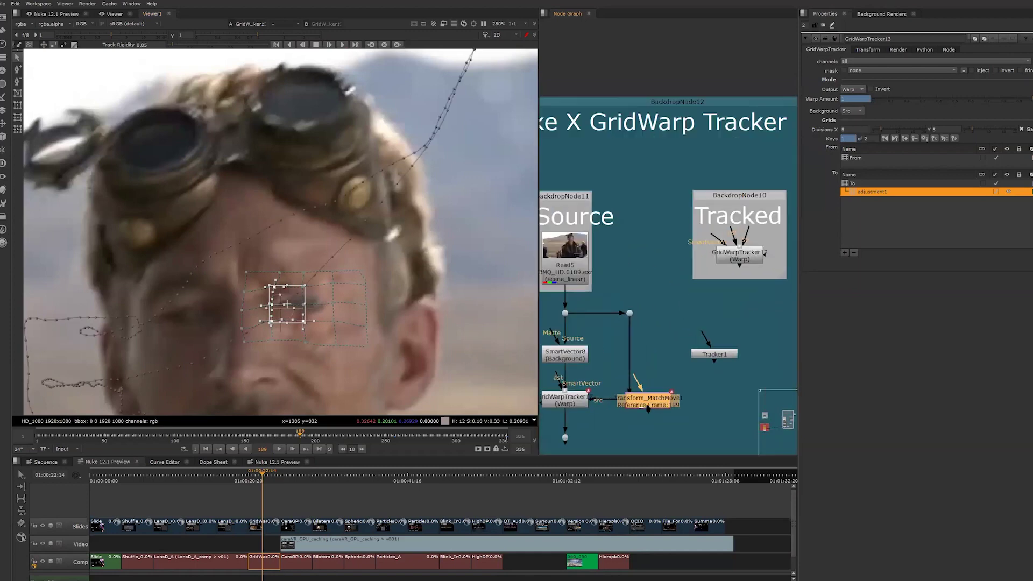
pyautogui.doubleClick(648, 401)
pyautogui.moveTo(649, 401); pyautogui.dragTo(687, 387)
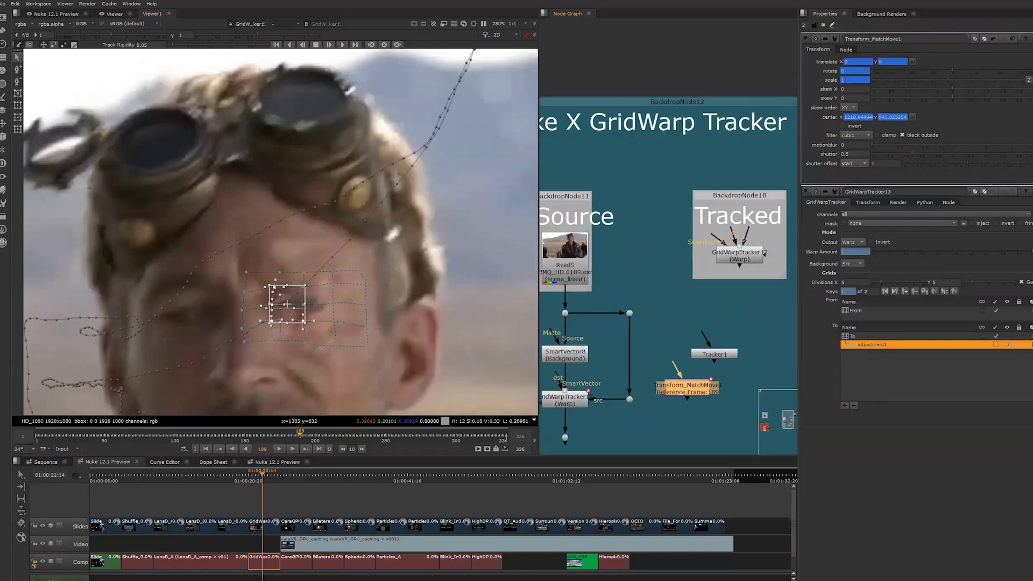
pyautogui.scroll(-1, 563, 350)
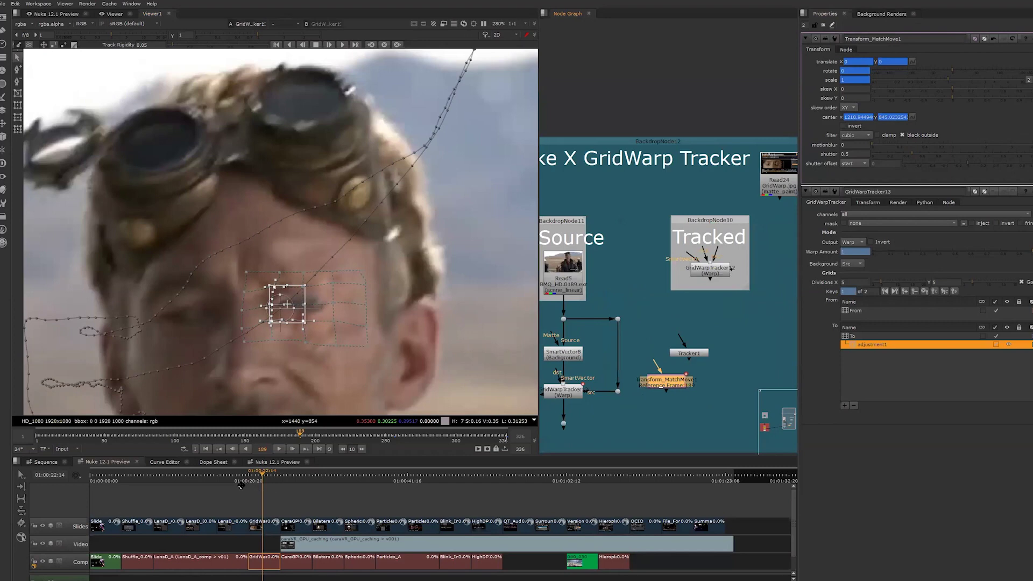
pyautogui.click(165, 462)
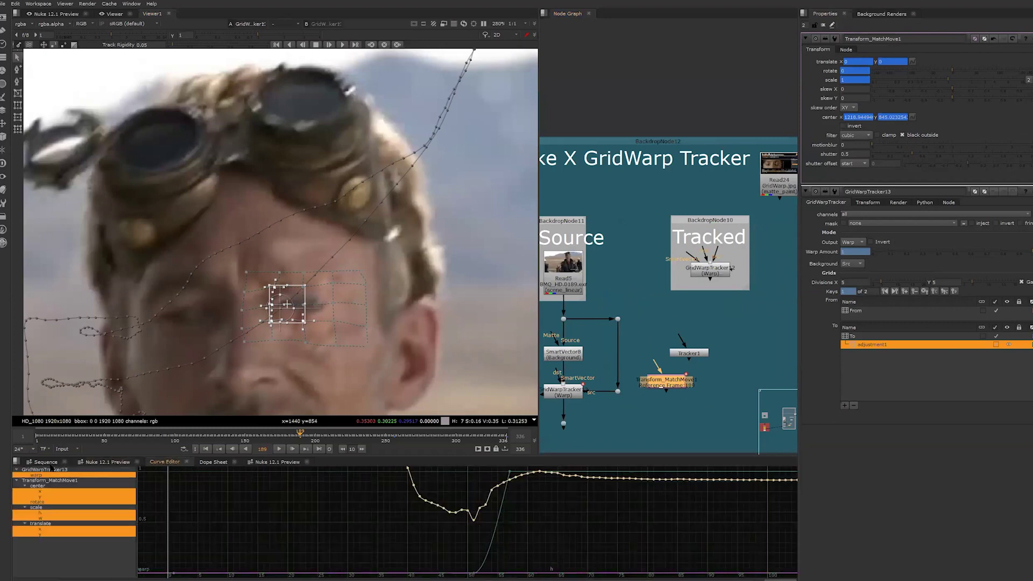
# Go to the Cara VR GPU Caching slide at 01:00:26:20 and open its comp, discarding the changes to GridWarp_comp_v01.nk.
pyautogui.click(105, 462)
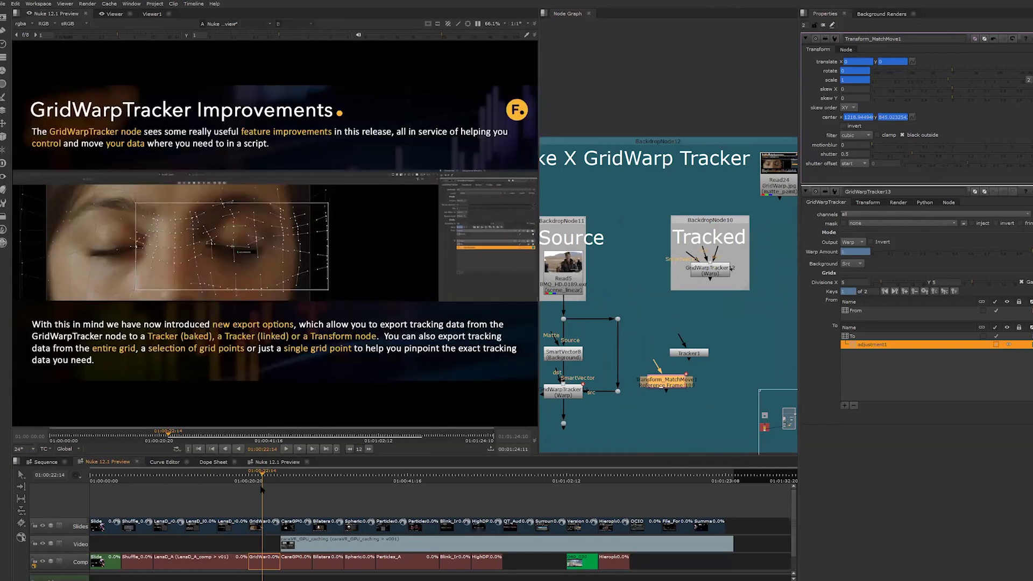
pyautogui.moveTo(273, 477); pyautogui.dragTo(296, 478)
pyautogui.click(660, 112)
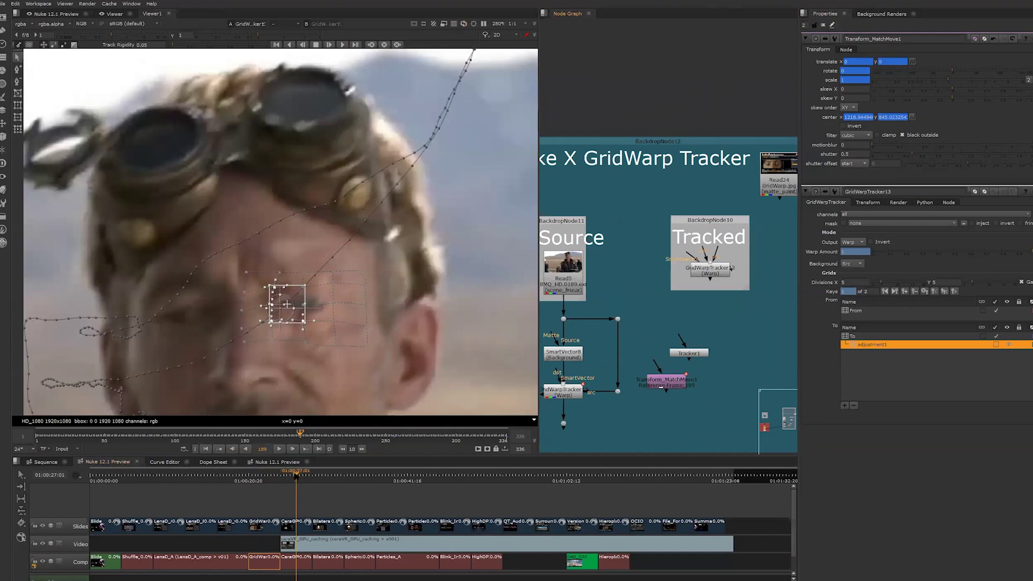
pyautogui.click(295, 476)
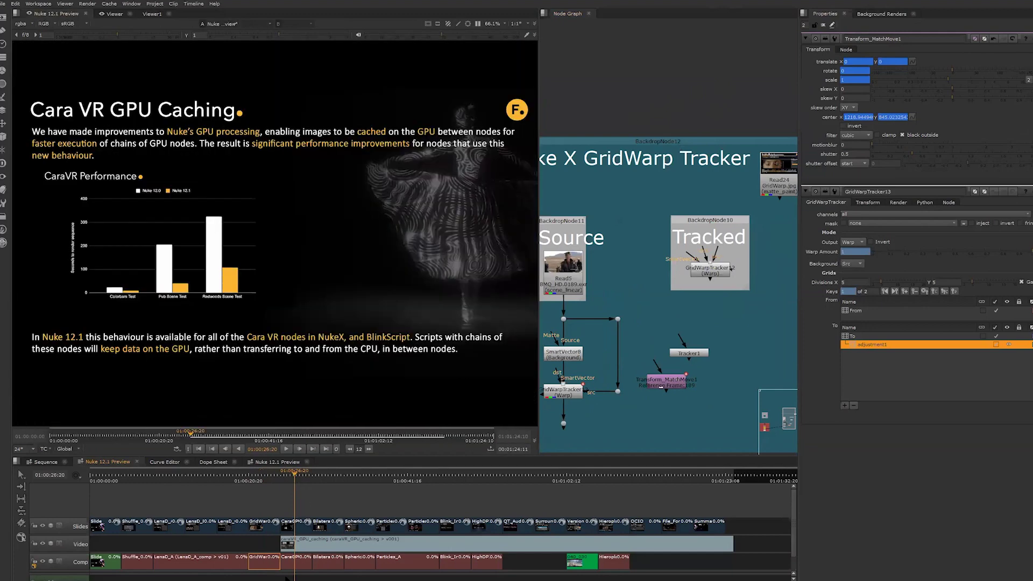
pyautogui.doubleClick(301, 564)
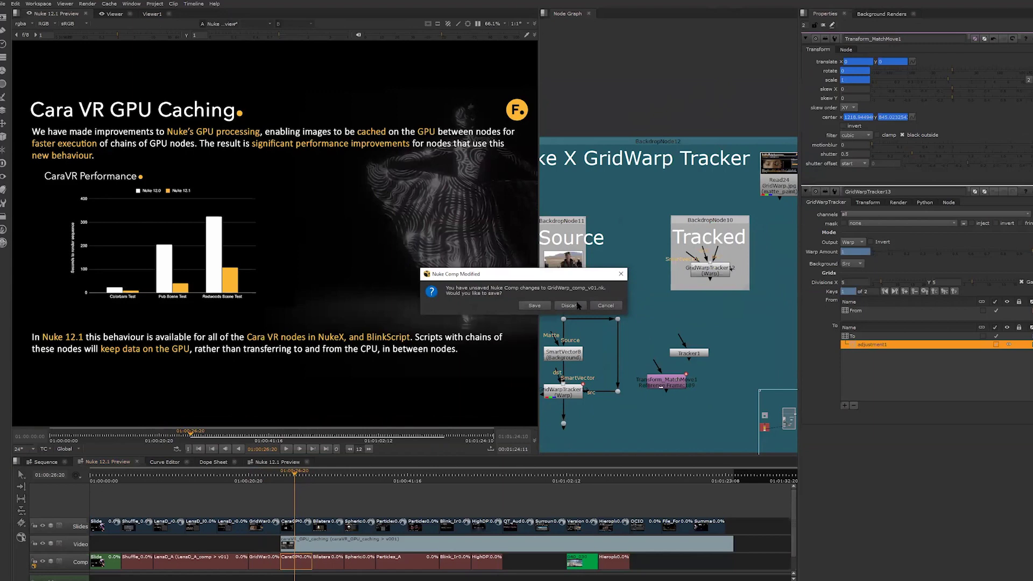
pyautogui.click(570, 305)
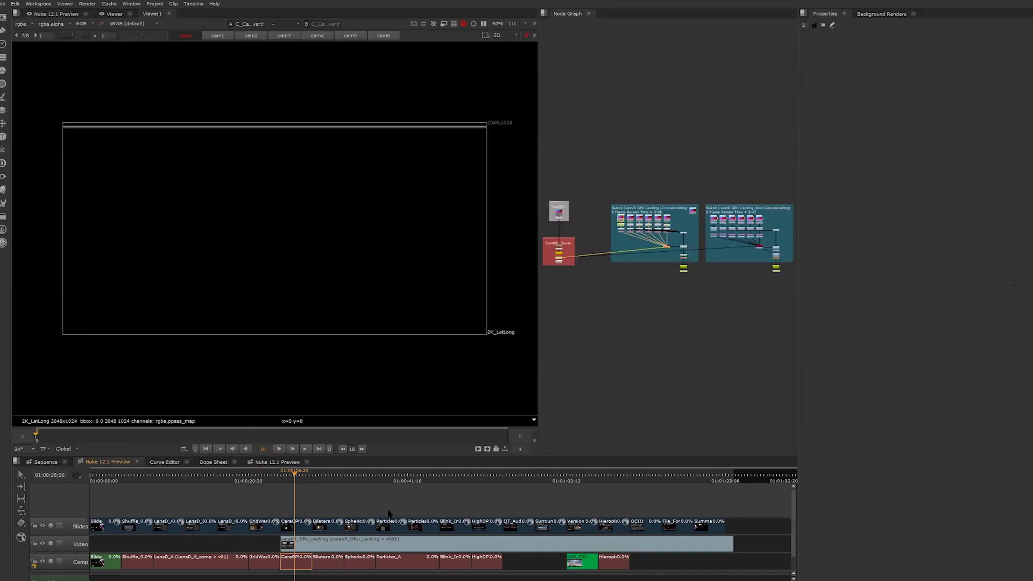
# Switch to the other Nuke 12.1 Preview sequence and show the Cara VR GPU Caching slide at 01:00:26:22.
pyautogui.press('super')
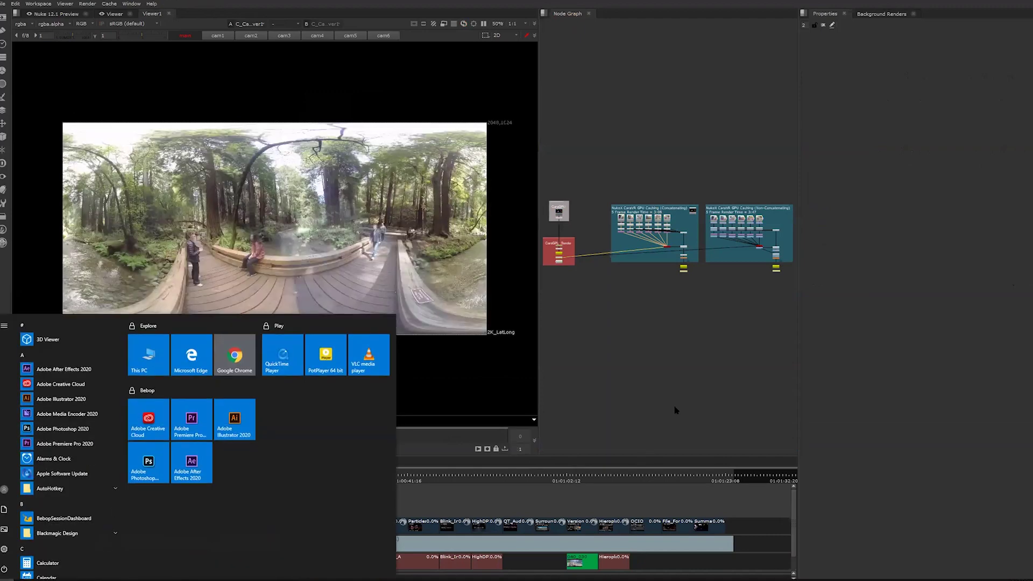
pyautogui.press('super')
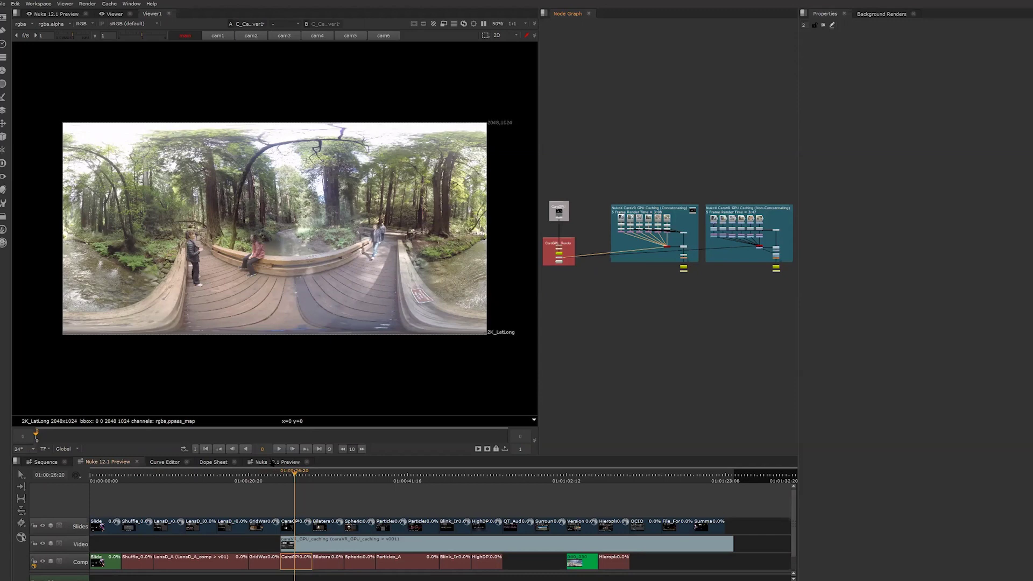
pyautogui.click(273, 462)
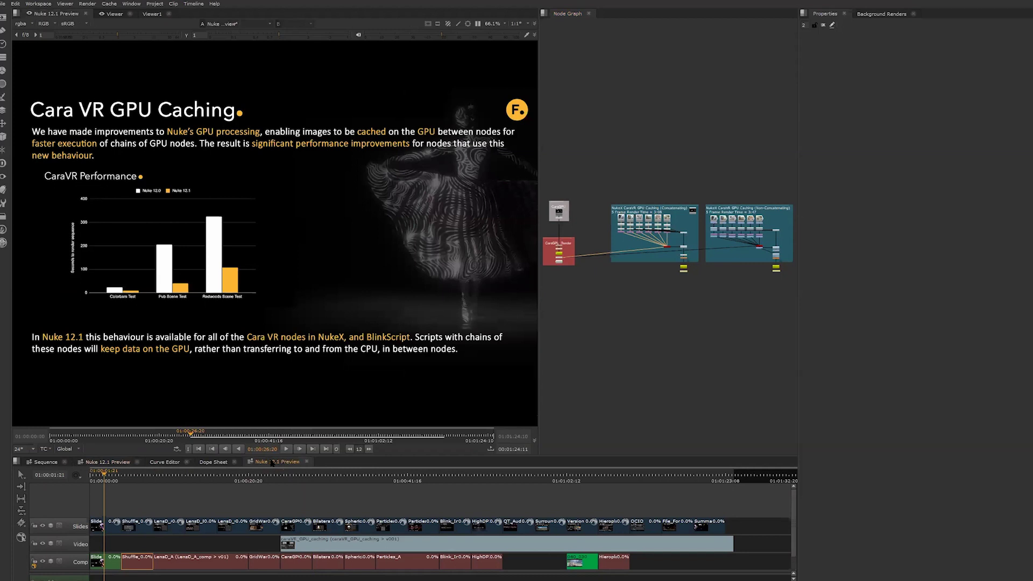
pyautogui.click(294, 475)
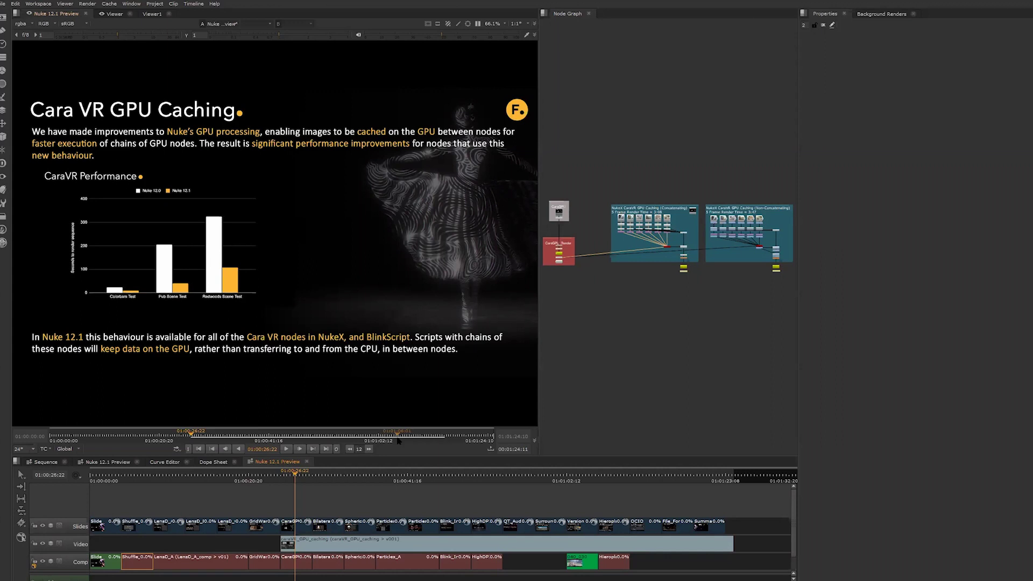
# Examine the Concatenating and Non-Concatenating CaraVR GPU Caching node trees, from the camera reads down to the Write nodes.
pyautogui.scroll(3, 686, 296)
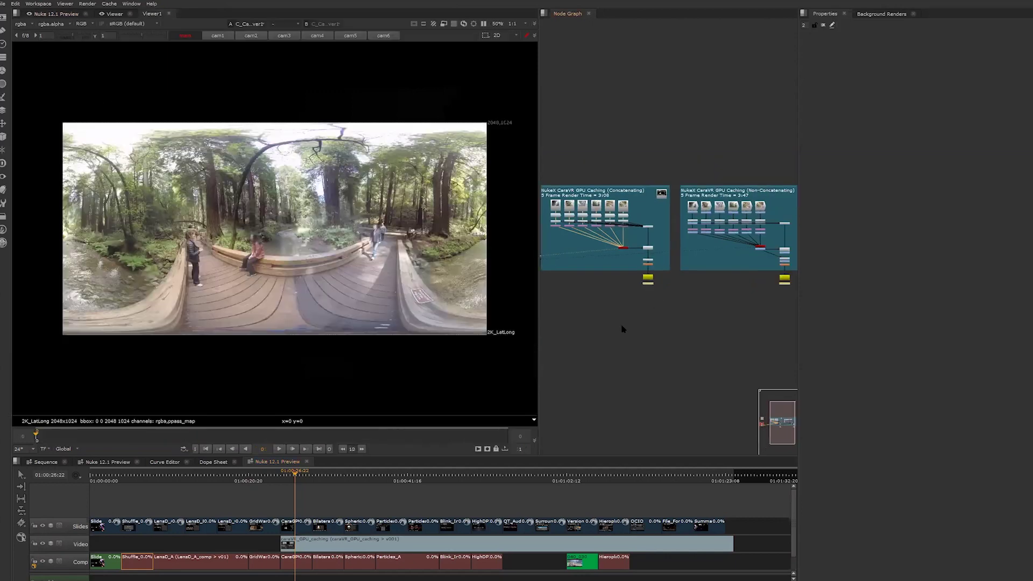
pyautogui.scroll(2, 621, 324)
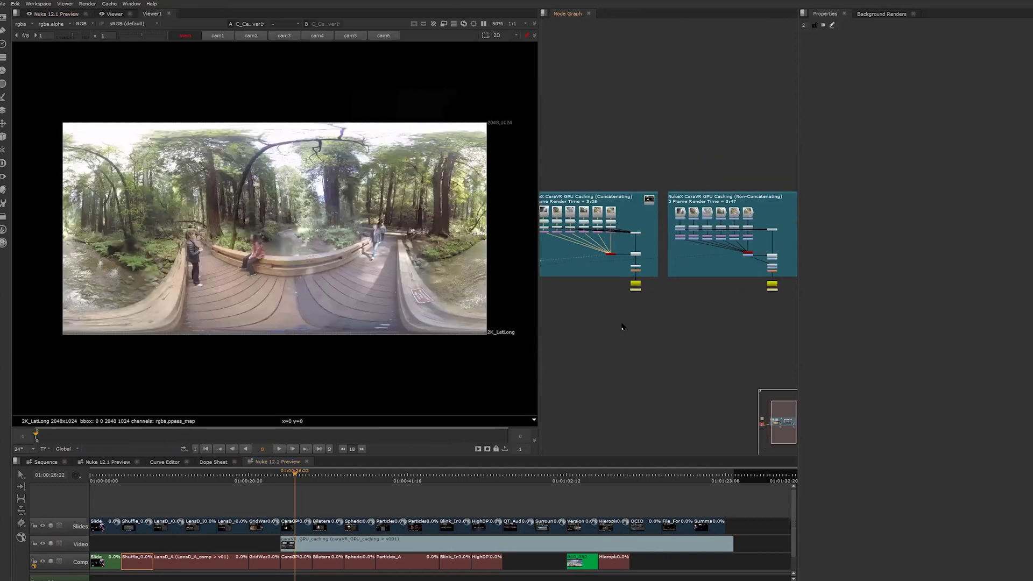
pyautogui.scroll(4, 619, 345)
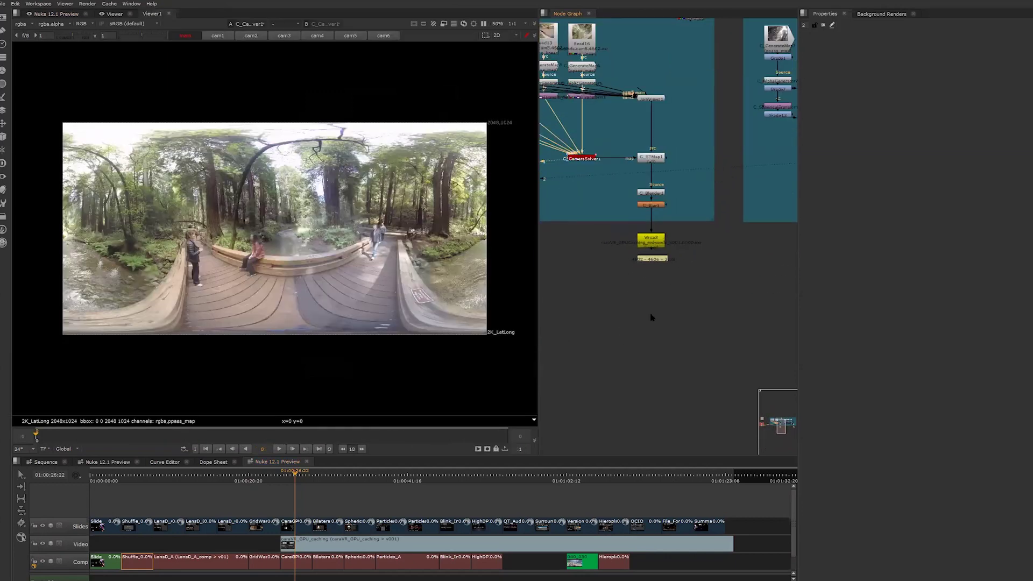
pyautogui.scroll(-5, 651, 318)
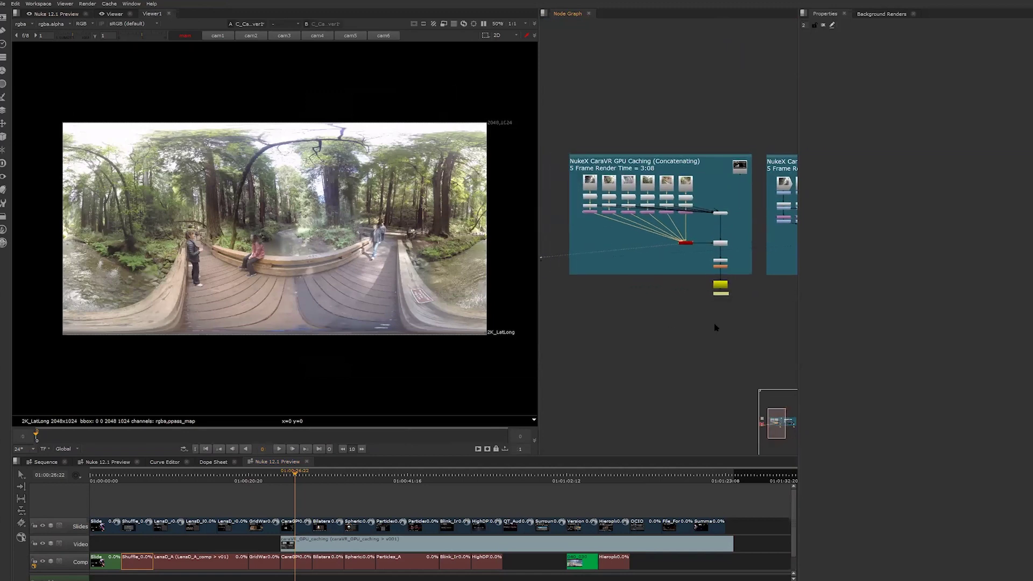
pyautogui.moveTo(606, 282); pyautogui.dragTo(566, 309, button='middle')
pyautogui.scroll(4, 657, 238)
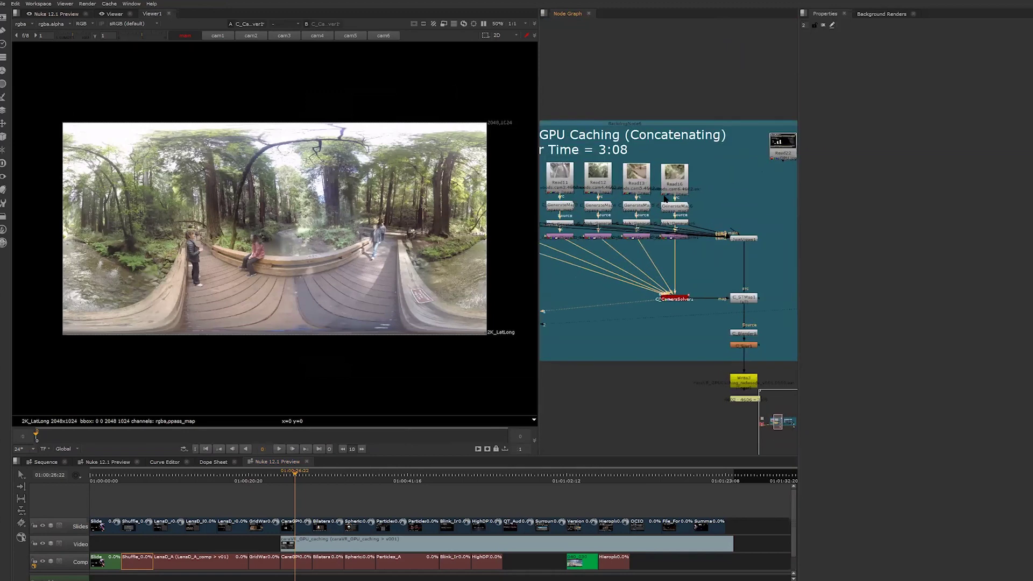
pyautogui.scroll(-1, 688, 243)
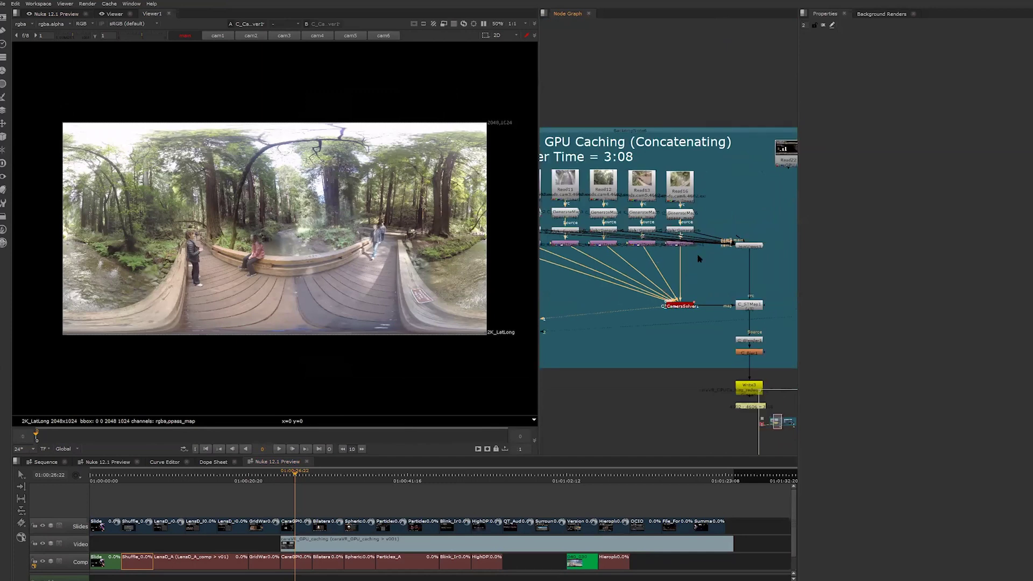
pyautogui.scroll(-1, 628, 291)
pyautogui.hscroll(3, 629, 291)
pyautogui.scroll(-1, 640, 280)
pyautogui.hscroll(5, 664, 270)
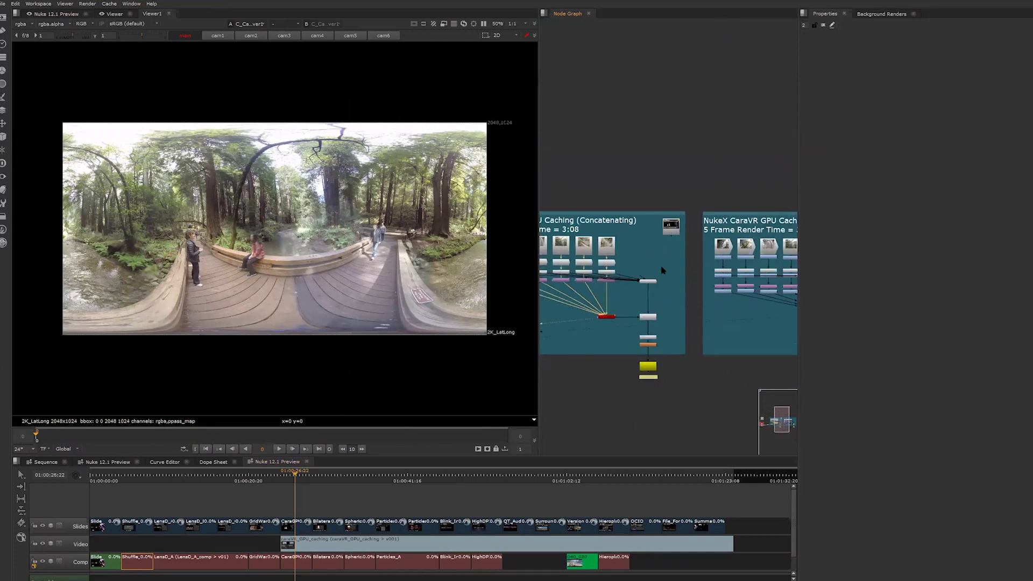
# Compare the Concatenating and Non-Concatenating CaraVR GPU Caching node trees side by side in a full-screen Node Graph.
pyautogui.hscroll(-3, 646, 280)
pyautogui.scroll(3, 620, 223)
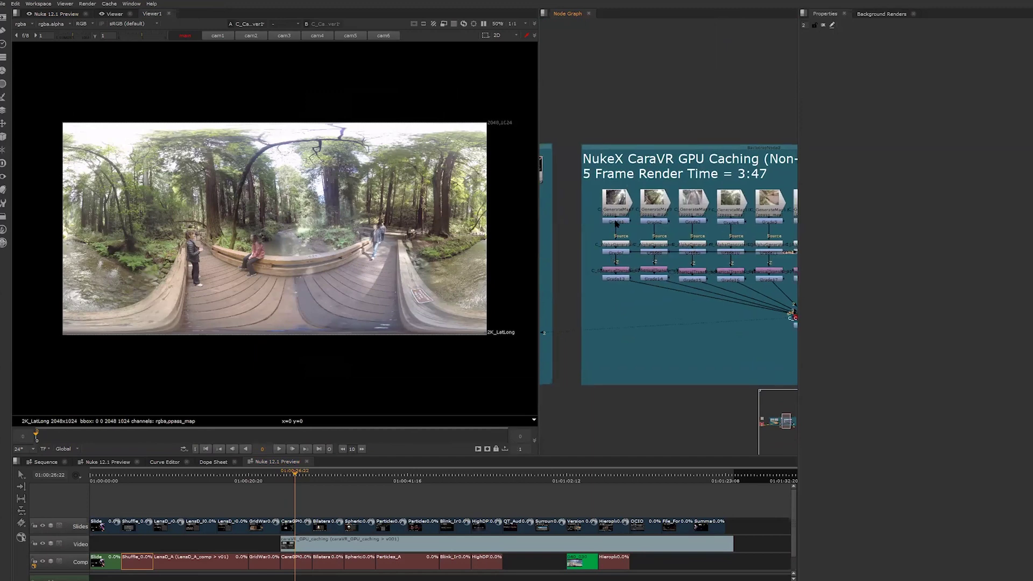
pyautogui.scroll(-2, 648, 249)
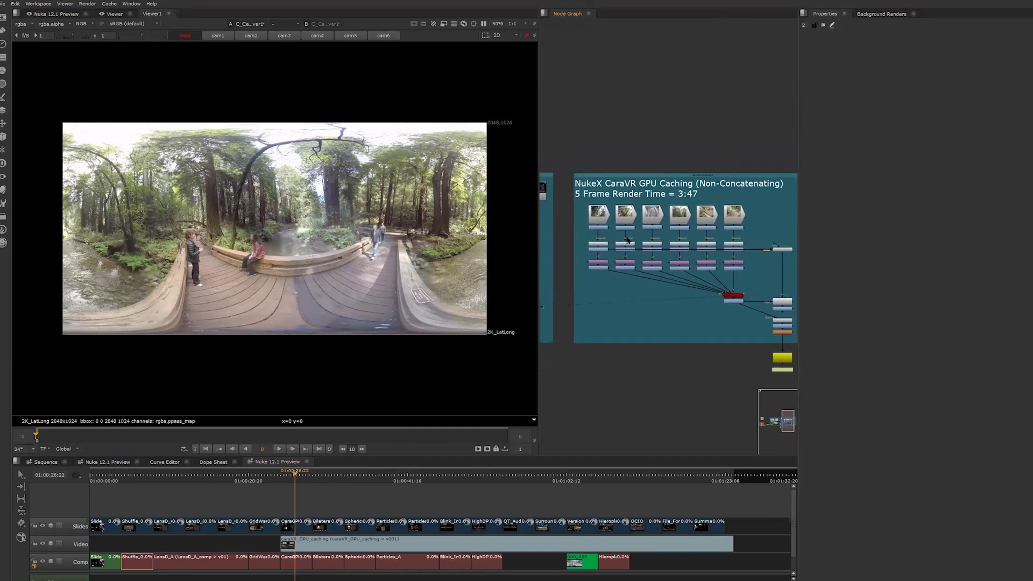
pyautogui.scroll(2, 697, 278)
pyautogui.scroll(-2, 697, 279)
pyautogui.hscroll(-5, 705, 304)
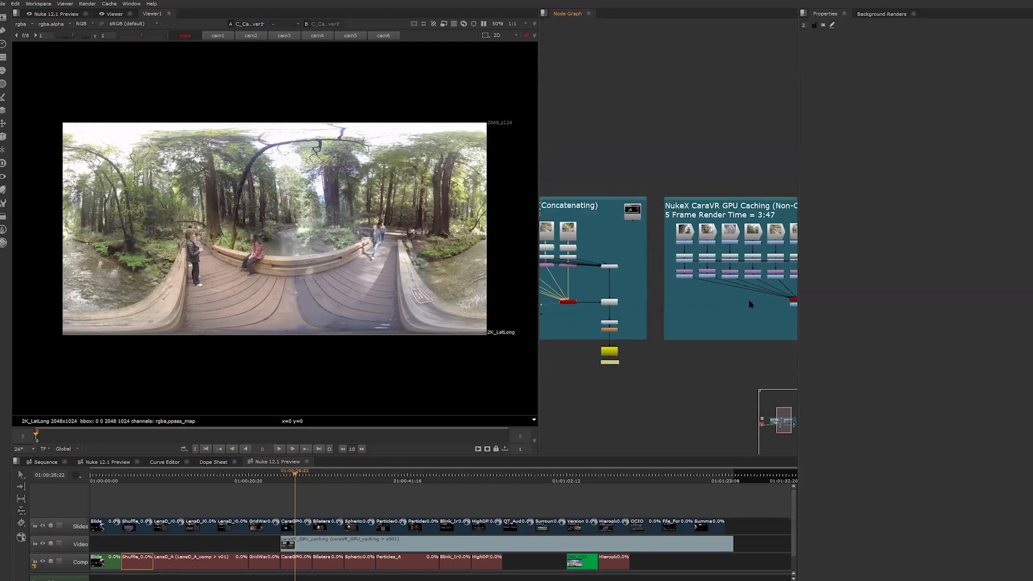
pyautogui.press('space')
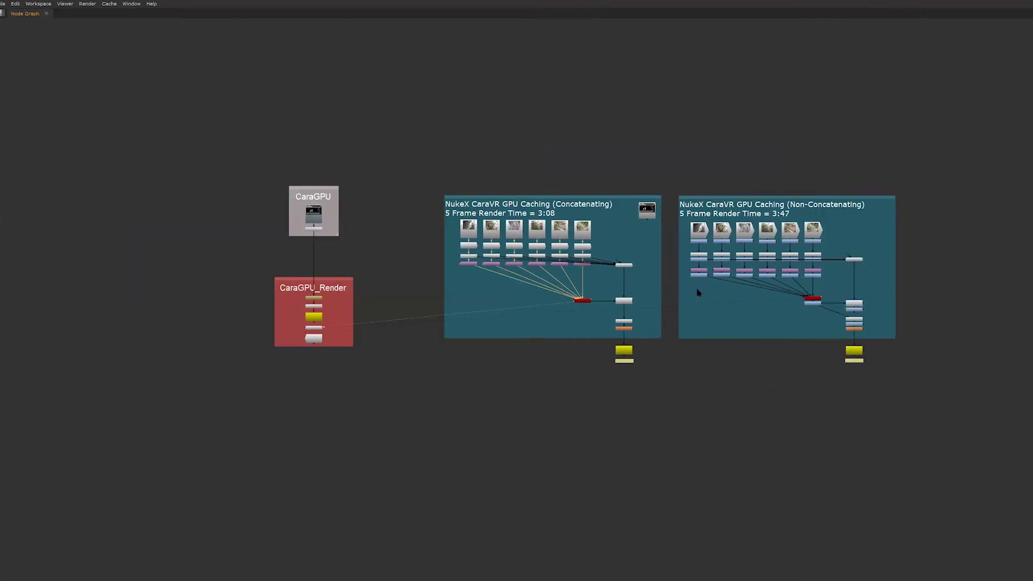
pyautogui.scroll(2, 698, 306)
pyautogui.scroll(1, 689, 306)
pyautogui.hscroll(1, 451, 185)
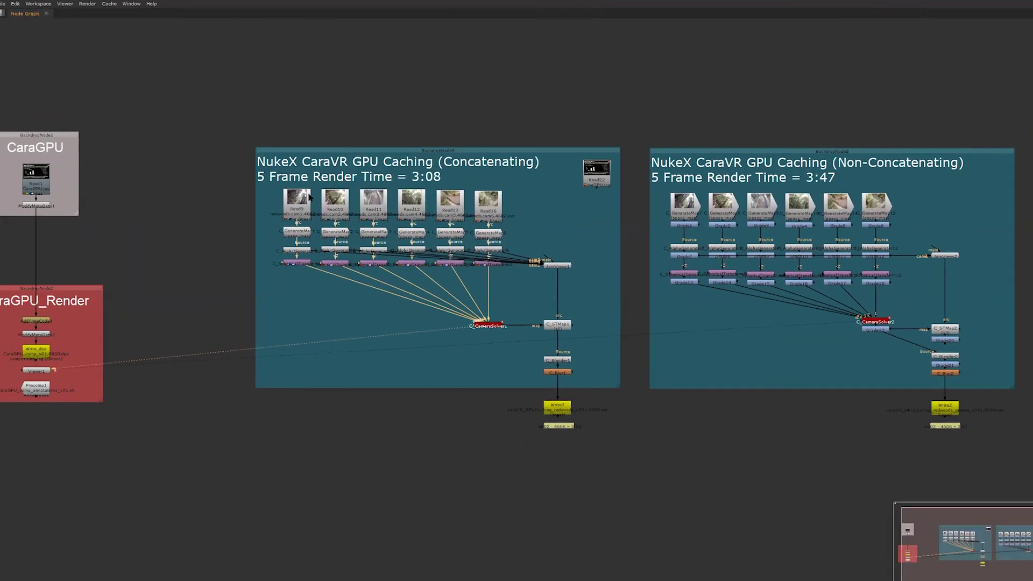
pyautogui.hscroll(2, 414, 182)
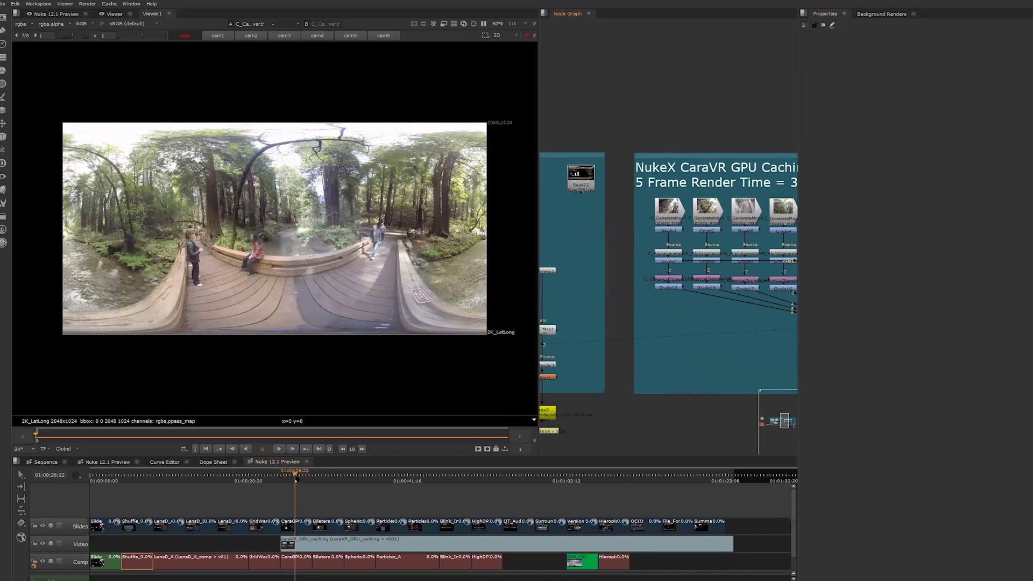
# Go to the Bilateral Node slide at 01:00:30:02 and open its comp to show the Bilateral node setups.
pyautogui.moveTo(312, 477); pyautogui.dragTo(321, 479)
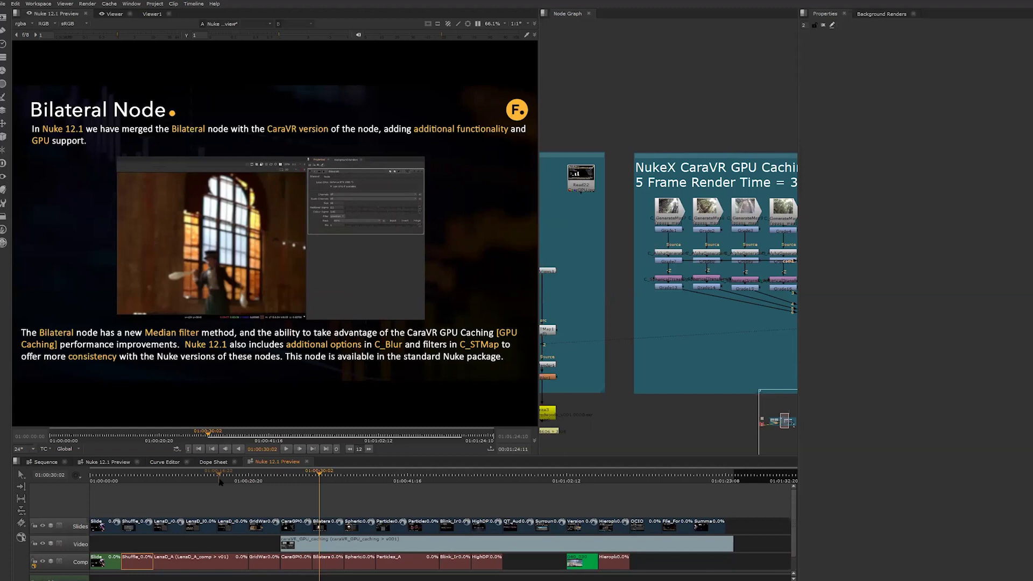
pyautogui.click(330, 561)
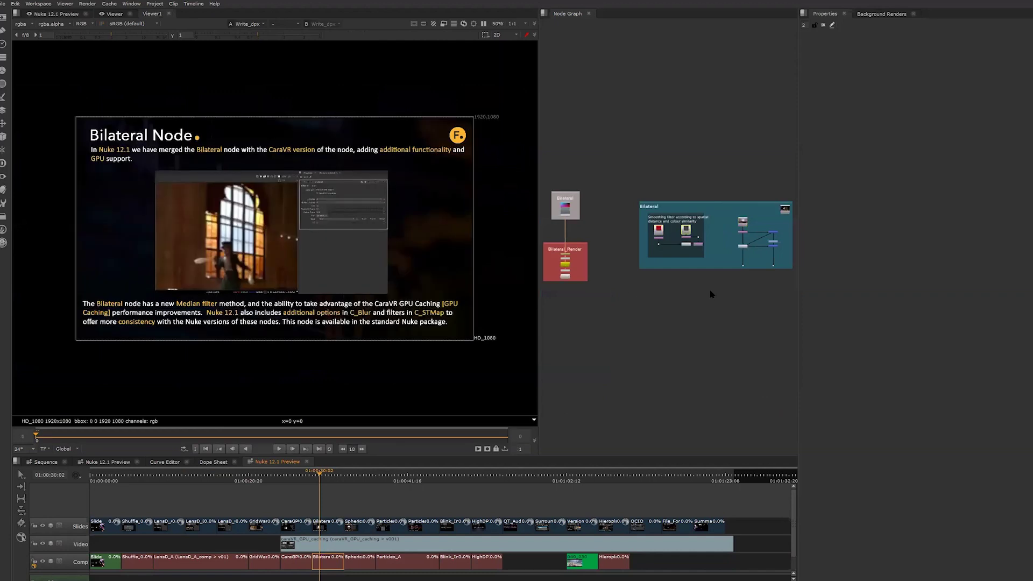
pyautogui.scroll(3, 672, 363)
pyautogui.scroll(4, 655, 344)
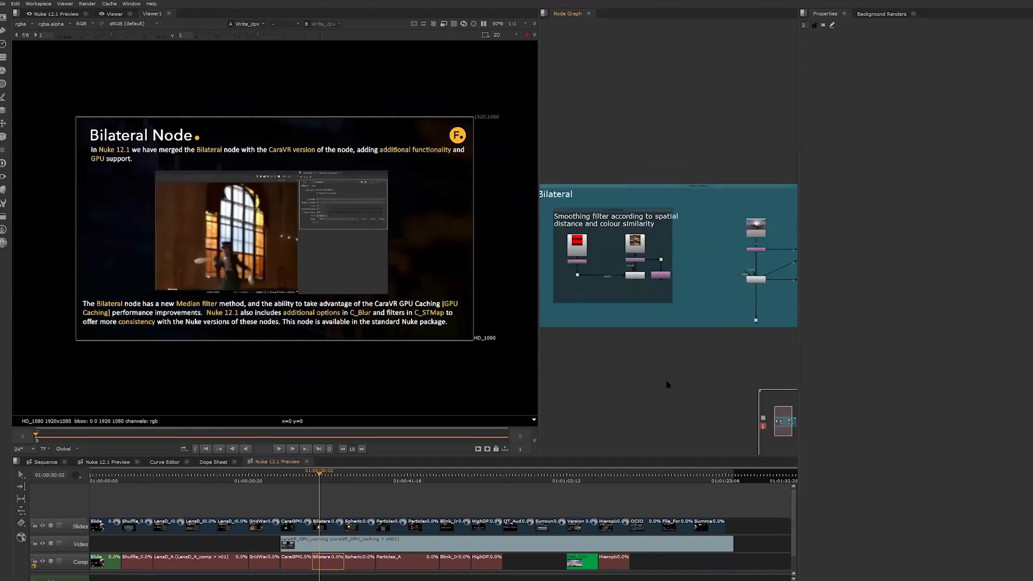
pyautogui.scroll(-5, 651, 317)
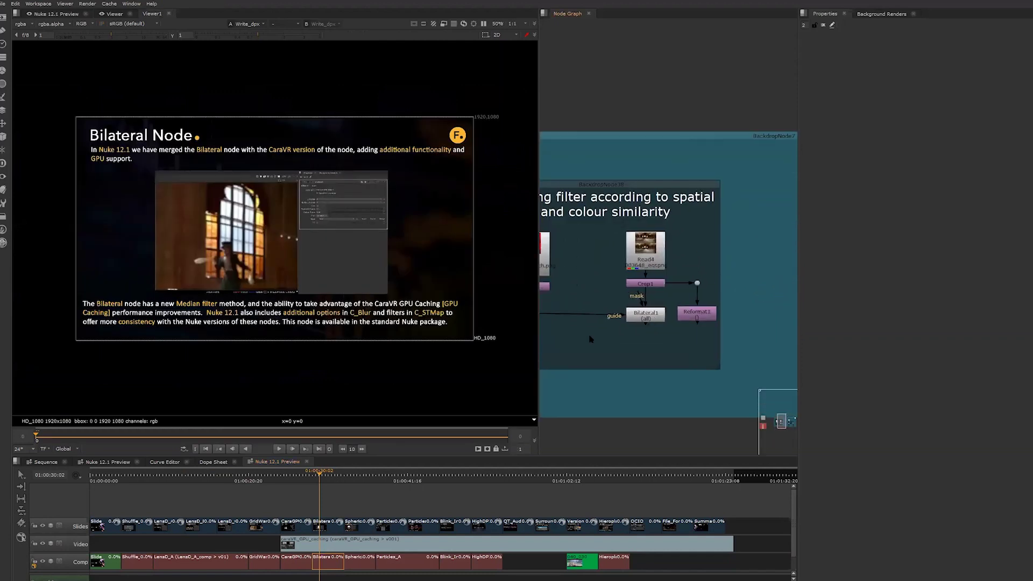
pyautogui.scroll(2, 666, 325)
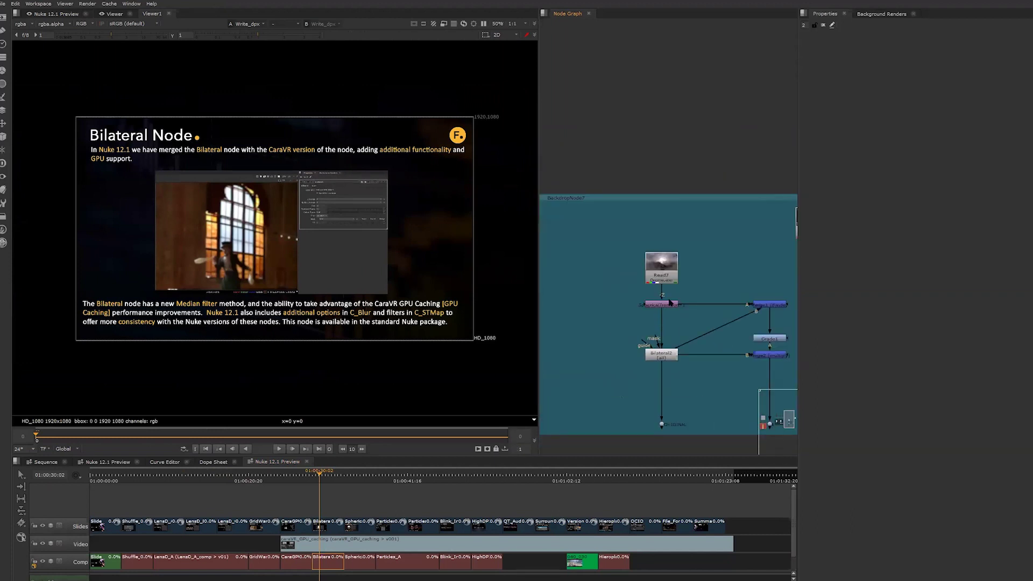
# View the output of the SphericalTransform node below the Read7 drone image and inspect the stone building closely.
pyautogui.click(670, 304)
pyautogui.press('1')
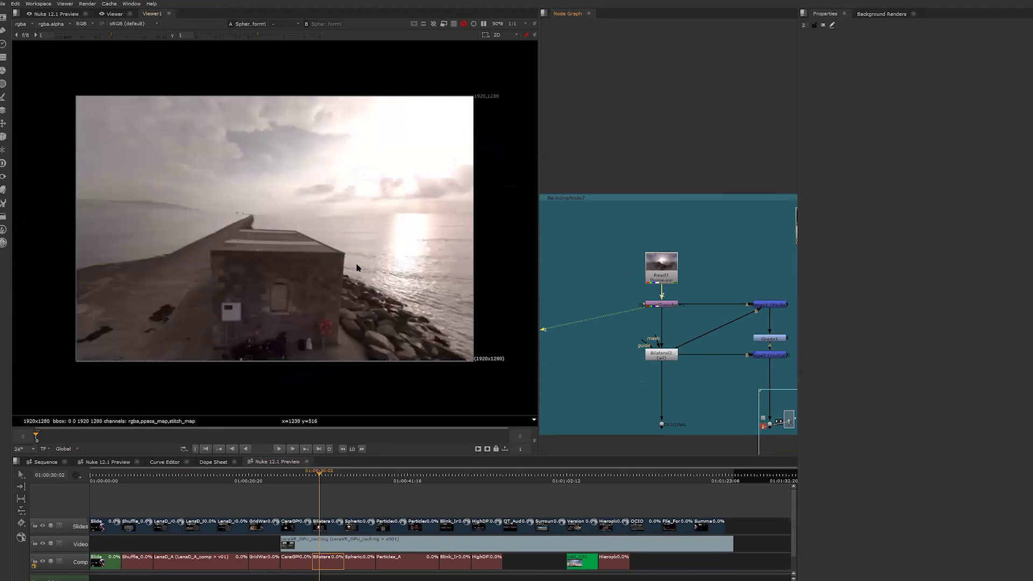
pyautogui.scroll(5, 371, 296)
pyautogui.scroll(-3, 372, 297)
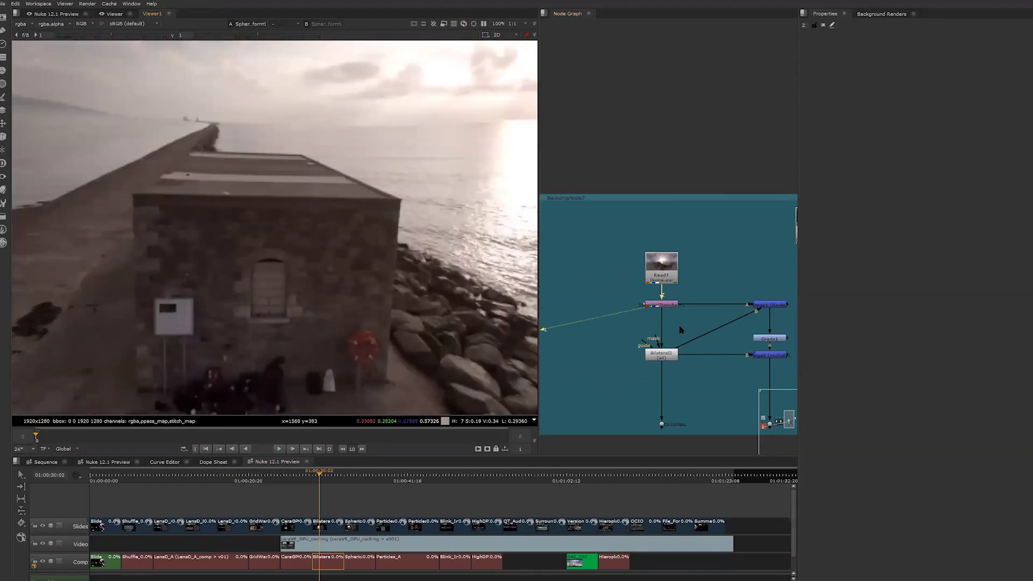
# View the Bilateral2 output and toggle the node off and on to compare its smoothing on the building.
pyautogui.moveTo(682, 331); pyautogui.dragTo(668, 321, button='middle')
pyautogui.click(649, 347)
pyautogui.press('1')
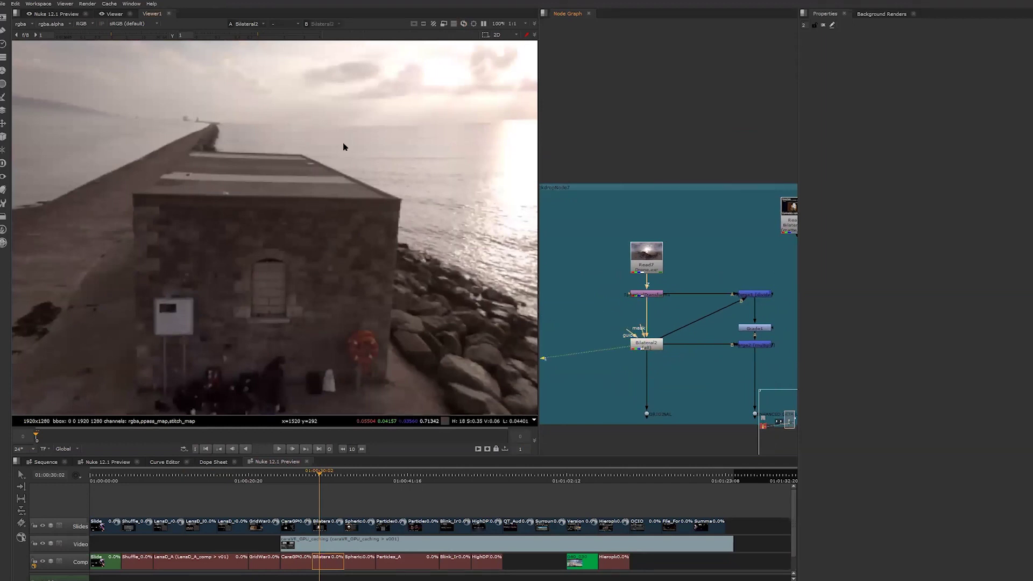
pyautogui.scroll(2, 344, 145)
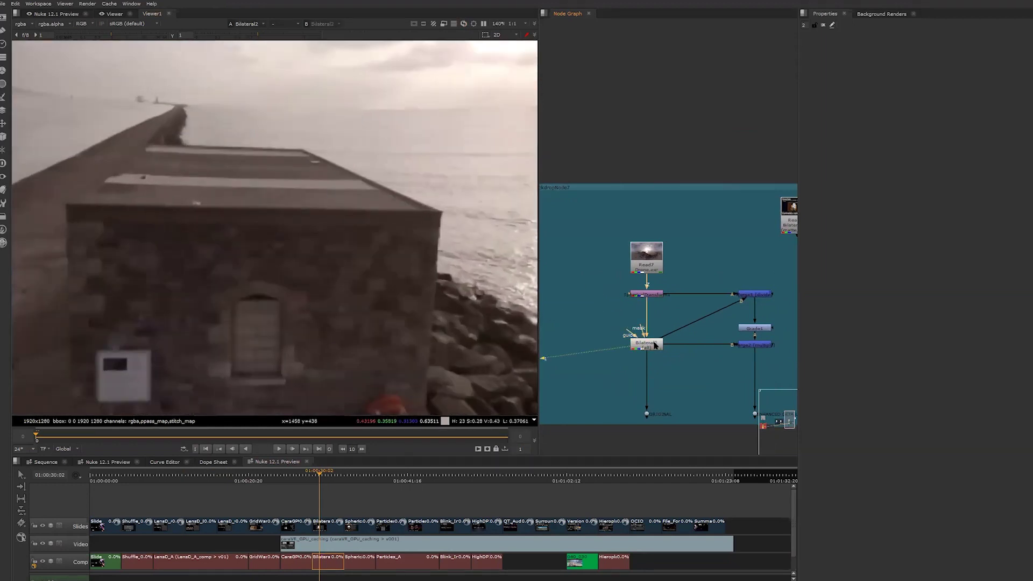
pyautogui.click(656, 345)
pyautogui.press('d')
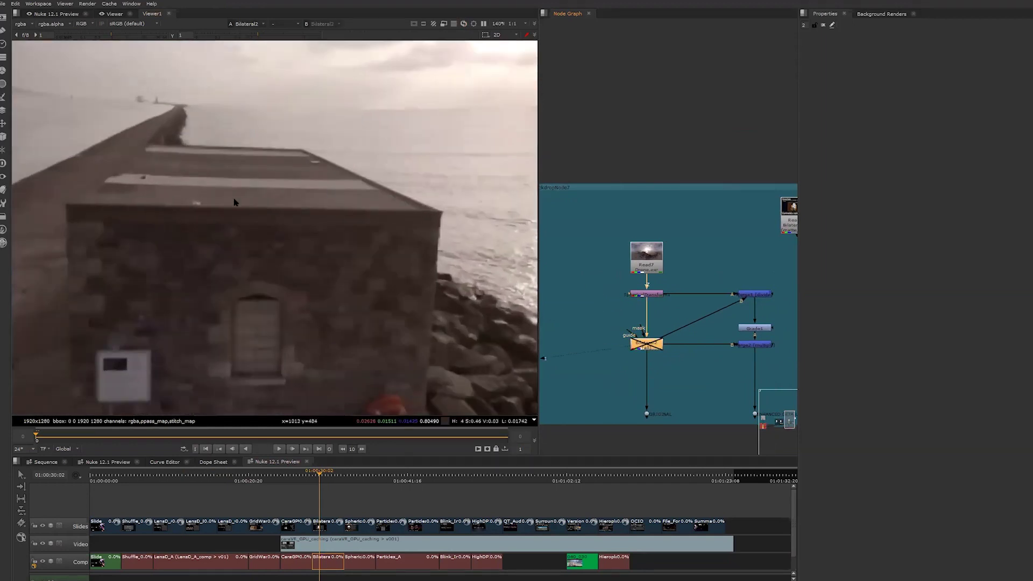
pyautogui.press('d')
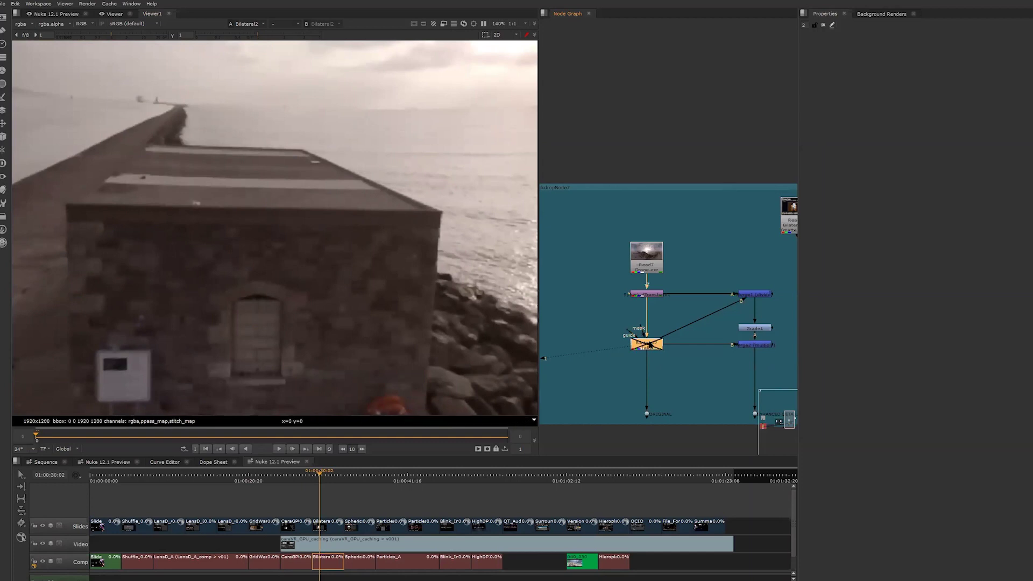
# View the outputs of the divide Merge1, Grade1 and multiply Merge2 nodes in sequence.
pyautogui.scroll(-2, 712, 335)
pyautogui.moveTo(697, 326); pyautogui.dragTo(684, 307, button='middle')
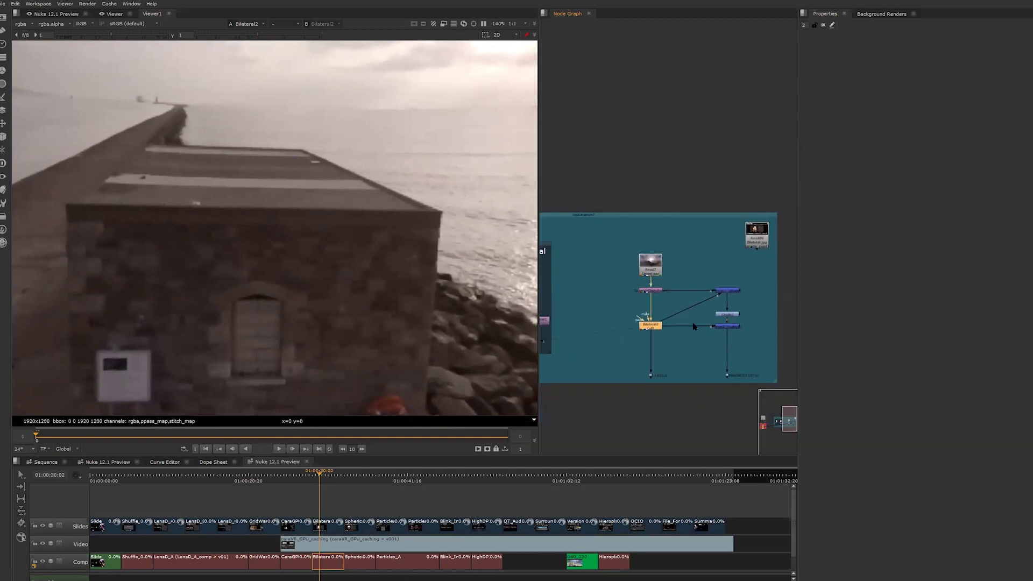
pyautogui.scroll(2, 684, 306)
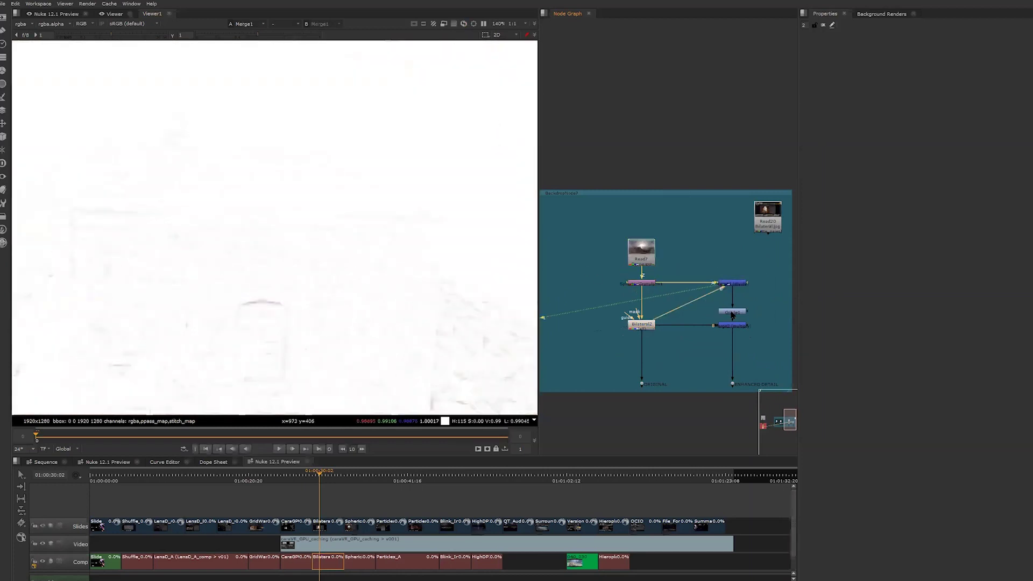
pyautogui.press('1')
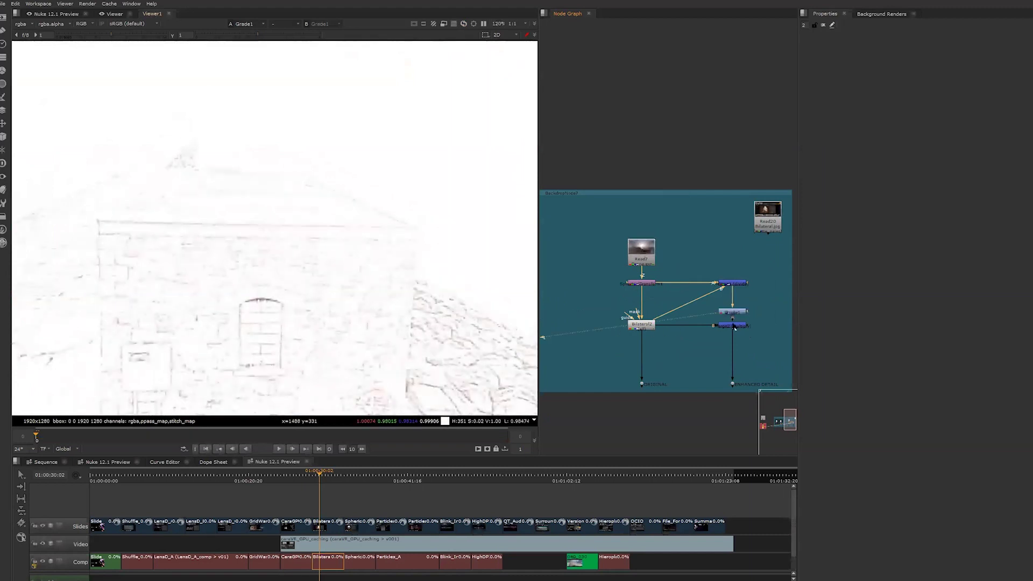
pyautogui.click(734, 327)
pyautogui.press('1')
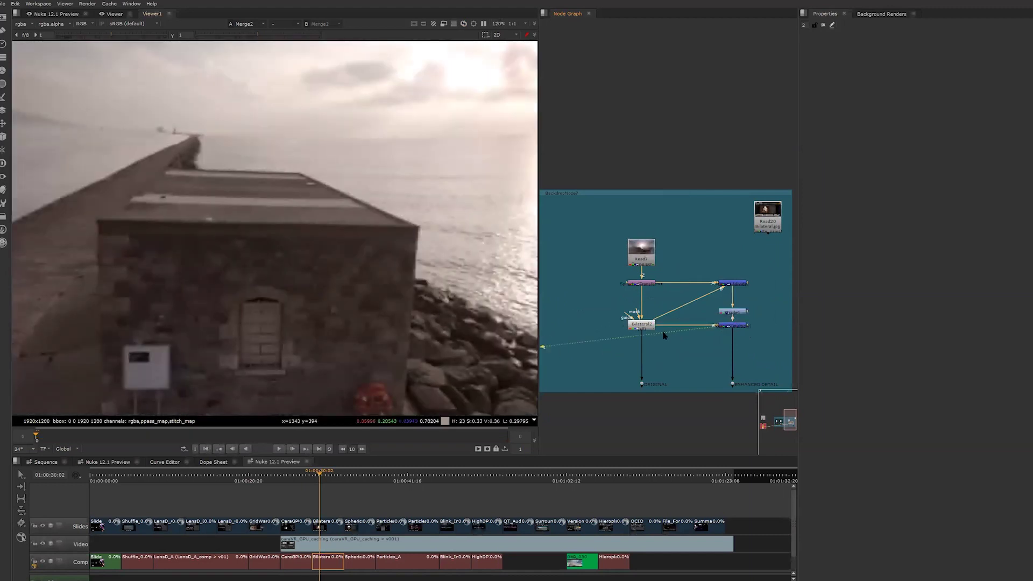
# Connect the ORIGINAL dot to viewer input 1 and the ENHANCED DETAIL dot to viewer input 2.
pyautogui.scroll(2, 675, 373)
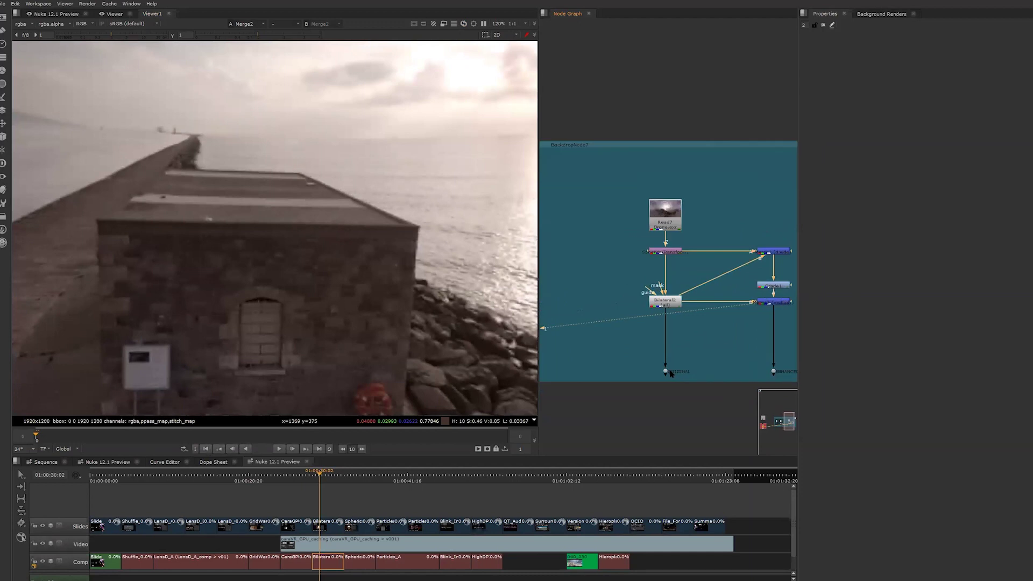
pyautogui.click(665, 372)
pyautogui.press('1')
pyautogui.scroll(3, 661, 355)
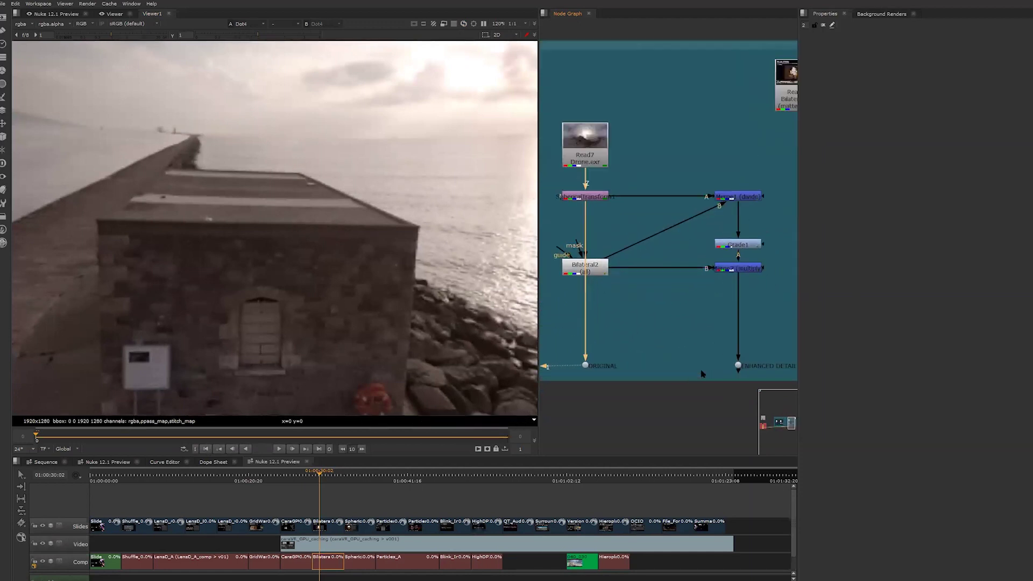
pyautogui.scroll(-1, 719, 370)
pyautogui.click(748, 369)
pyautogui.press('2')
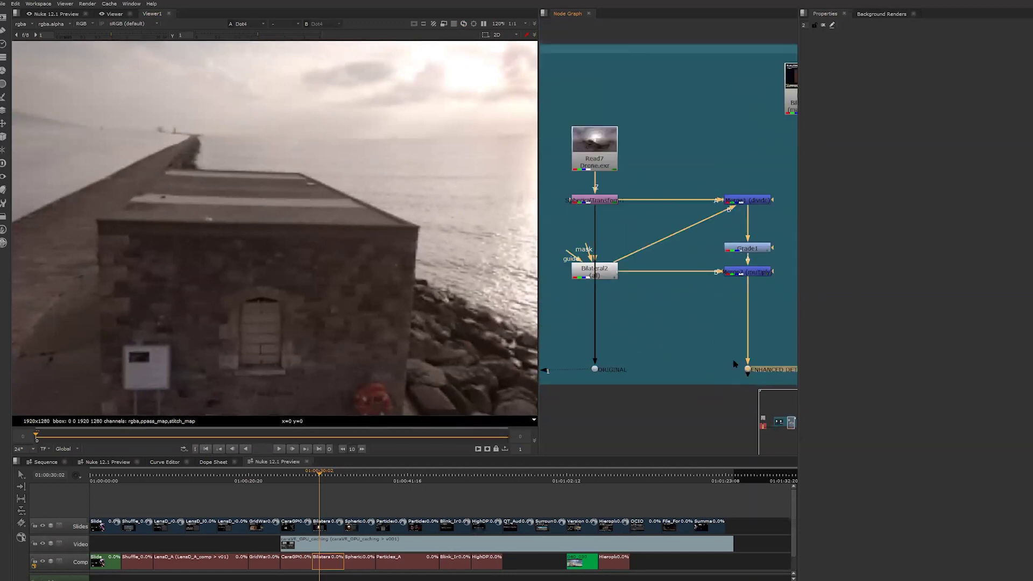
# Compare the original and enhanced-detail images up close on the building's stonework by switching between the viewer inputs.
pyautogui.scroll(5, 325, 294)
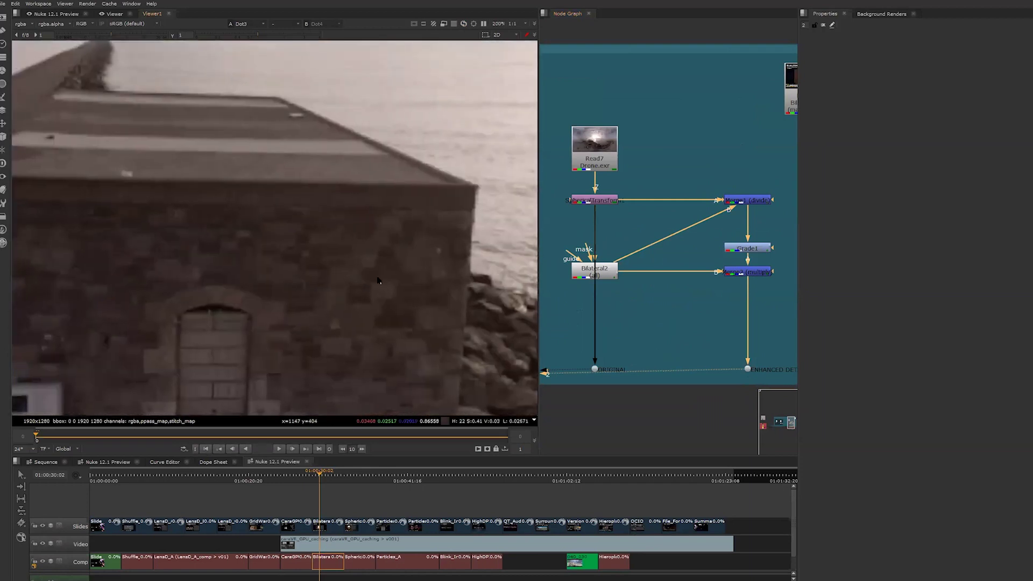
pyautogui.press('1')
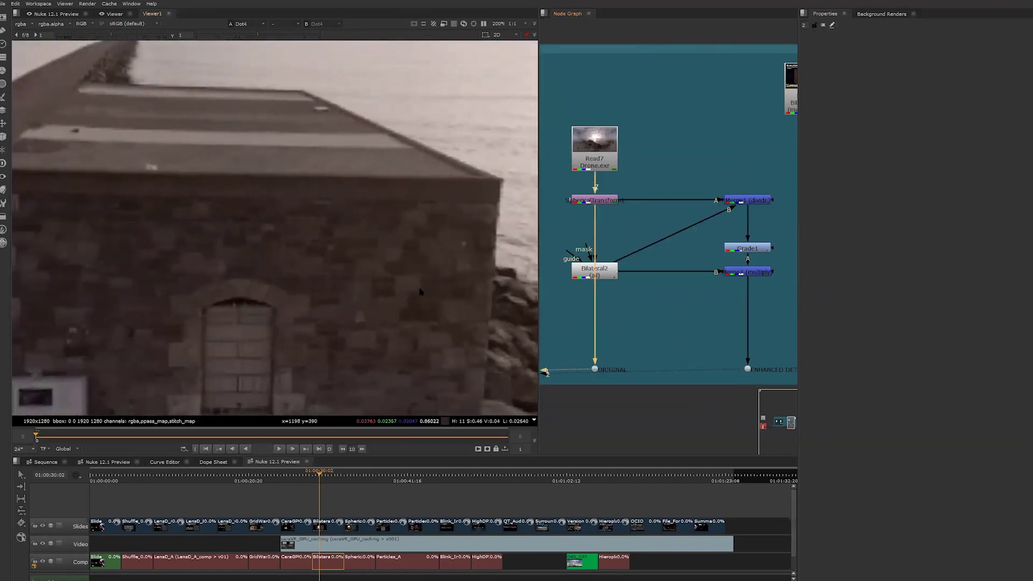
pyautogui.press('2')
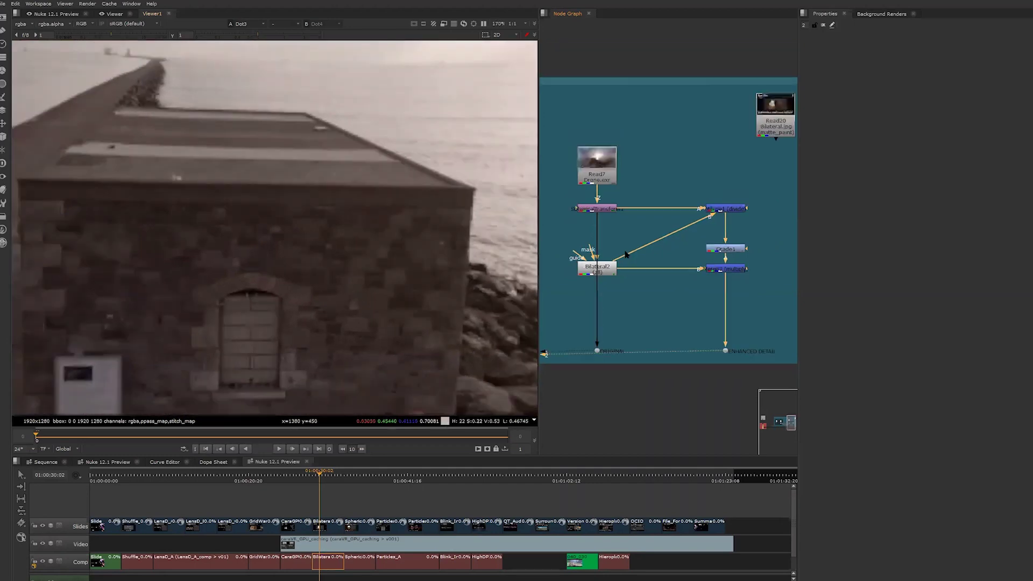
# View the Crop1 output in the smoothing filter example and frame the juggler in front of the window.
pyautogui.scroll(-3, 626, 254)
pyautogui.moveTo(709, 288); pyautogui.dragTo(785, 258, button='middle')
pyautogui.scroll(4, 692, 268)
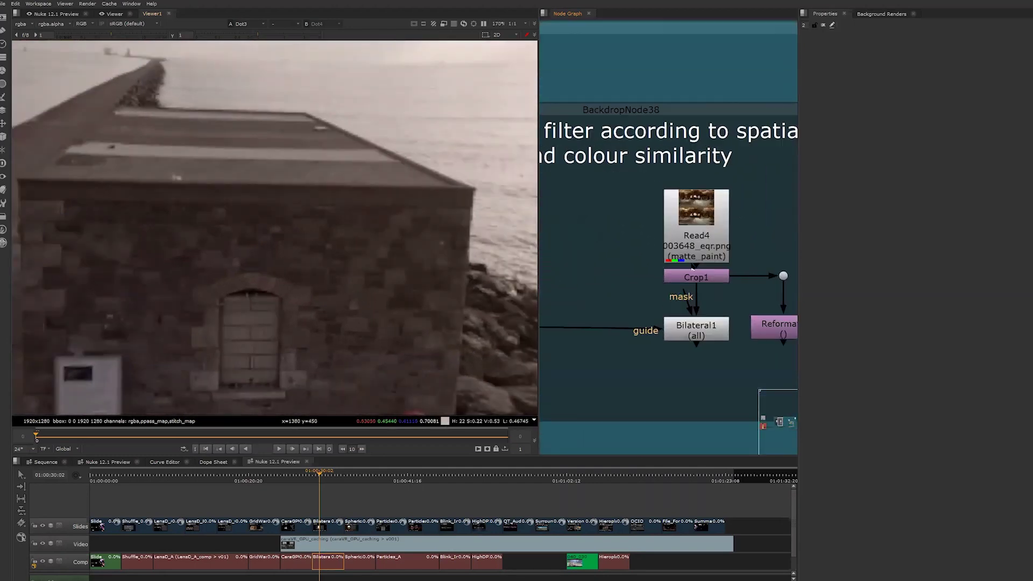
pyautogui.scroll(-2, 693, 267)
pyautogui.click(691, 274)
pyautogui.press('1')
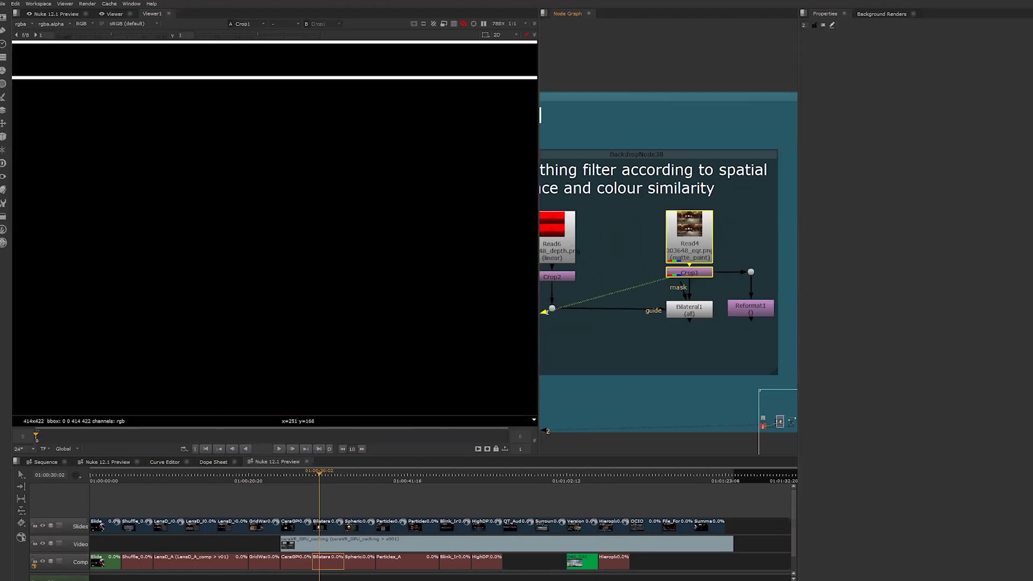
pyautogui.press('f')
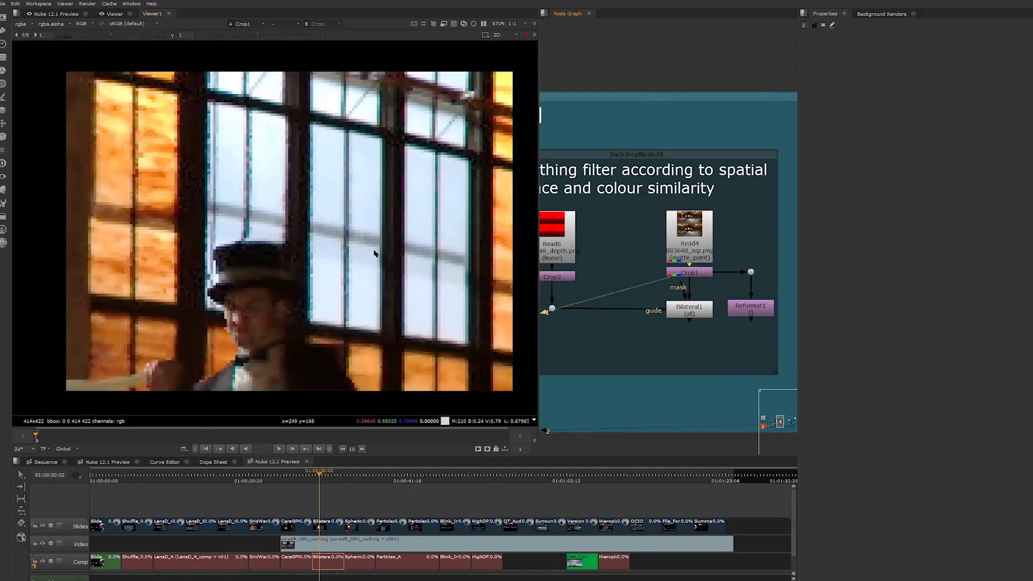
pyautogui.scroll(-5, 374, 253)
pyautogui.press('f')
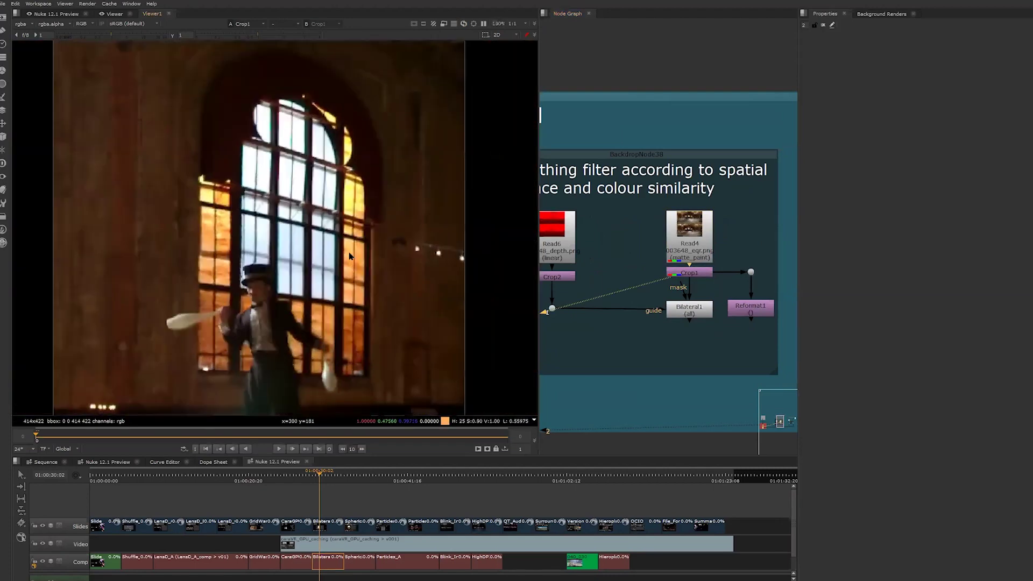
pyautogui.scroll(2, 349, 256)
pyautogui.scroll(3, 344, 236)
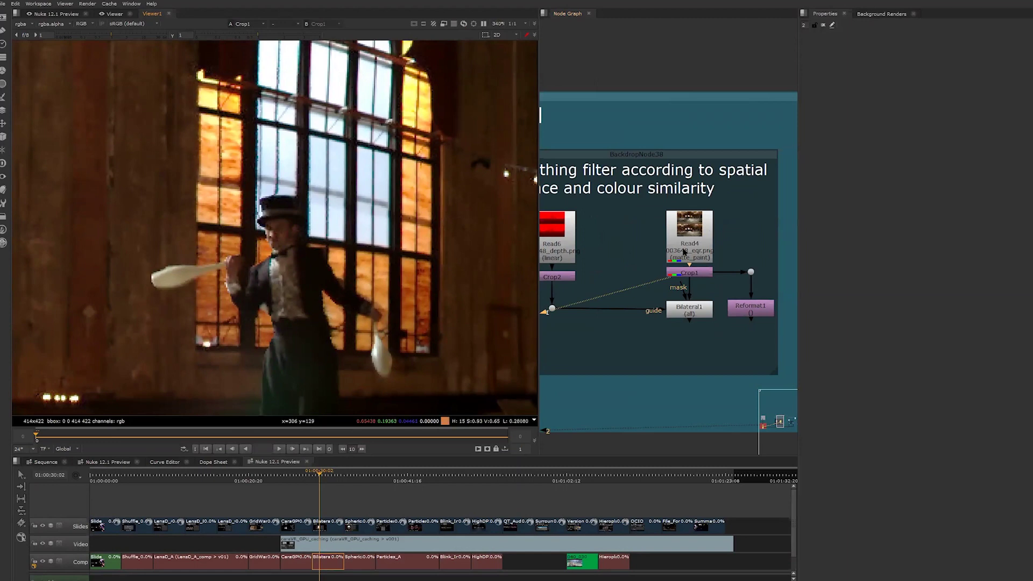
# Compare the Bilateral1 output with the unfiltered Crop1 image, ending on Bilateral1.
pyautogui.click(694, 309)
pyautogui.press('1')
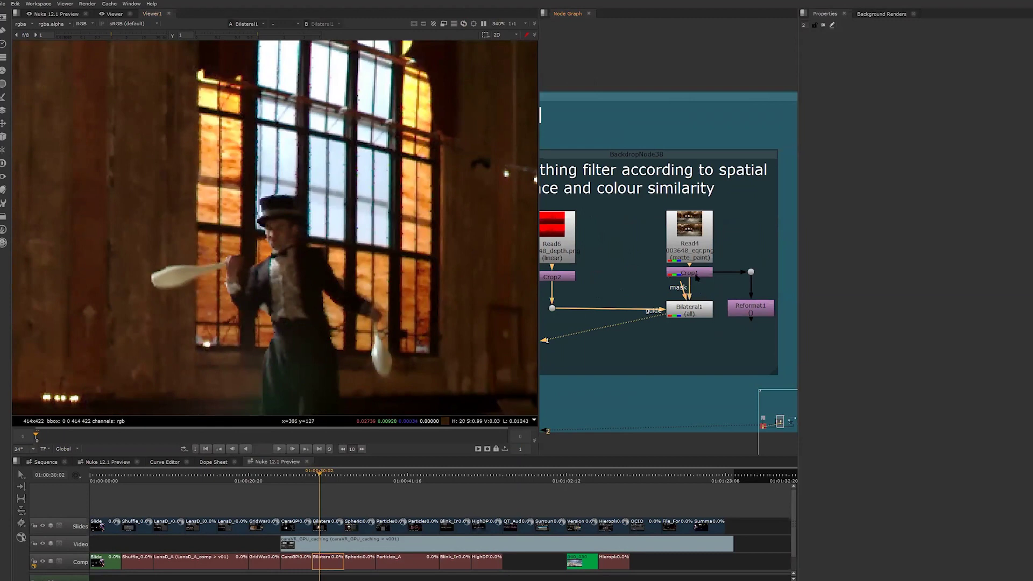
pyautogui.click(694, 273)
pyautogui.press('1')
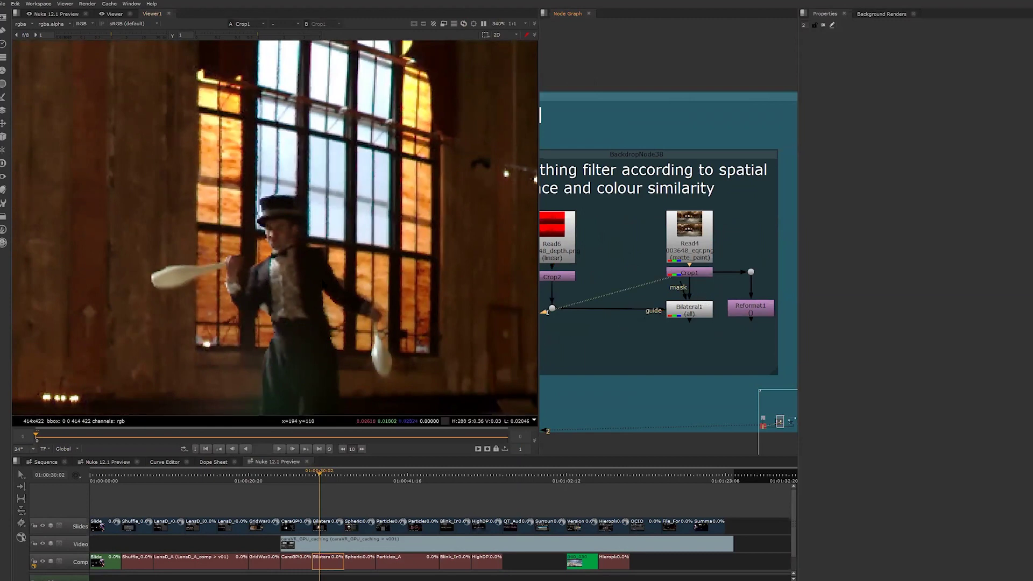
pyautogui.click(682, 311)
pyautogui.press('1')
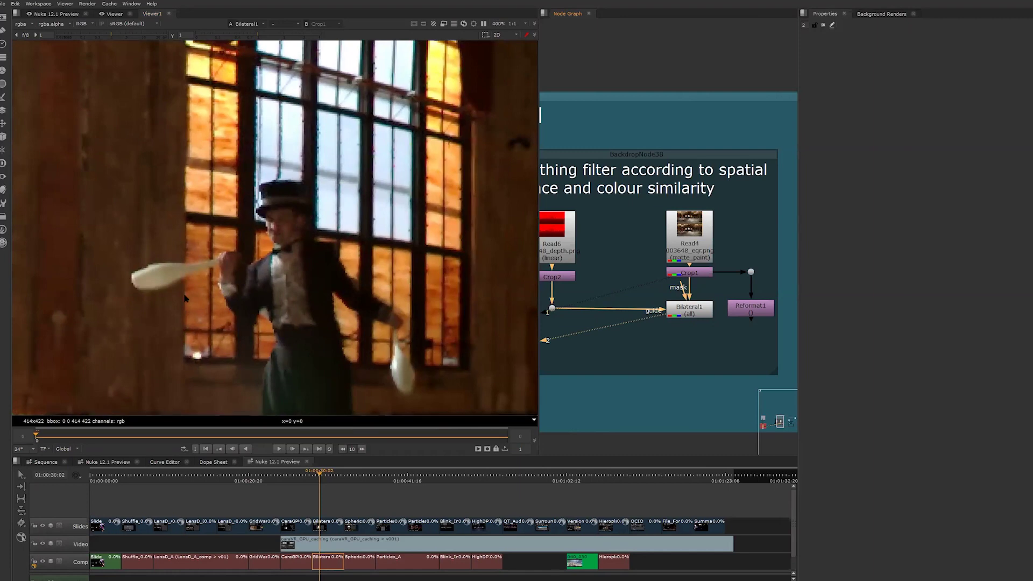
# Disconnect the guide input of Bilateral1 and compare the Crop1 image with the unguided Bilateral1 output.
pyautogui.press('1')
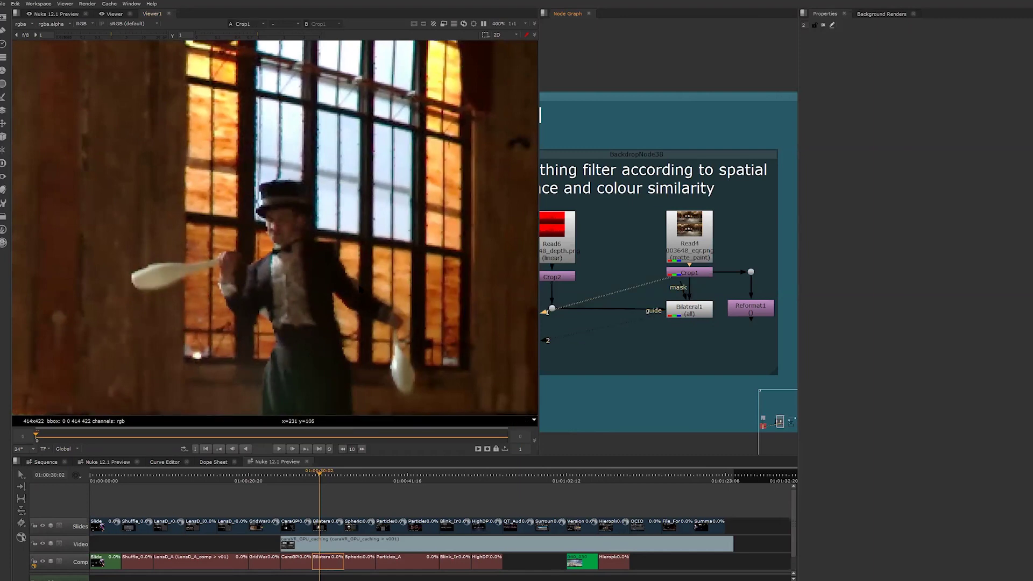
pyautogui.moveTo(604, 318); pyautogui.dragTo(635, 317, button='middle')
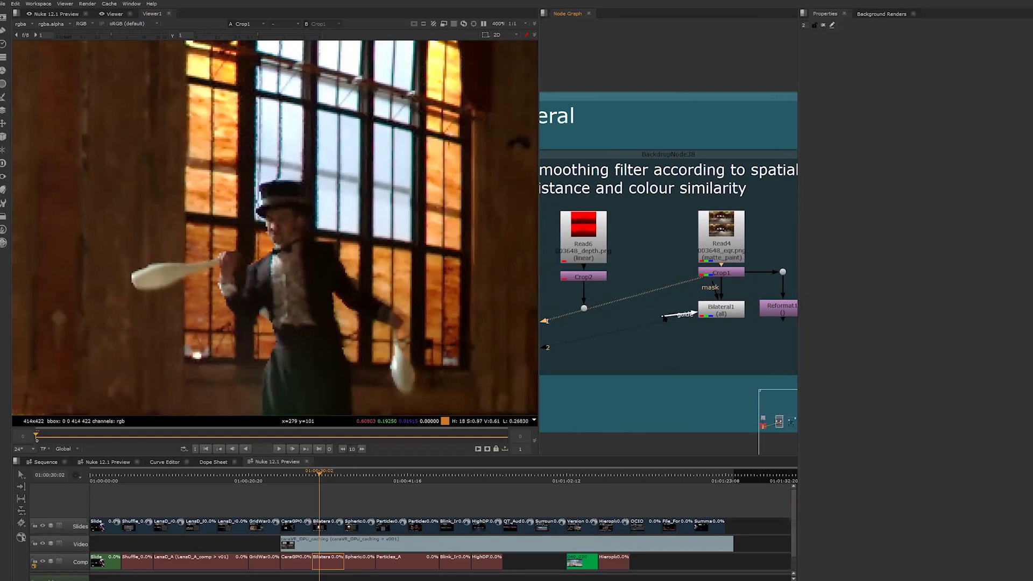
pyautogui.moveTo(694, 309); pyautogui.dragTo(715, 274)
pyautogui.click(720, 310)
pyautogui.press('2')
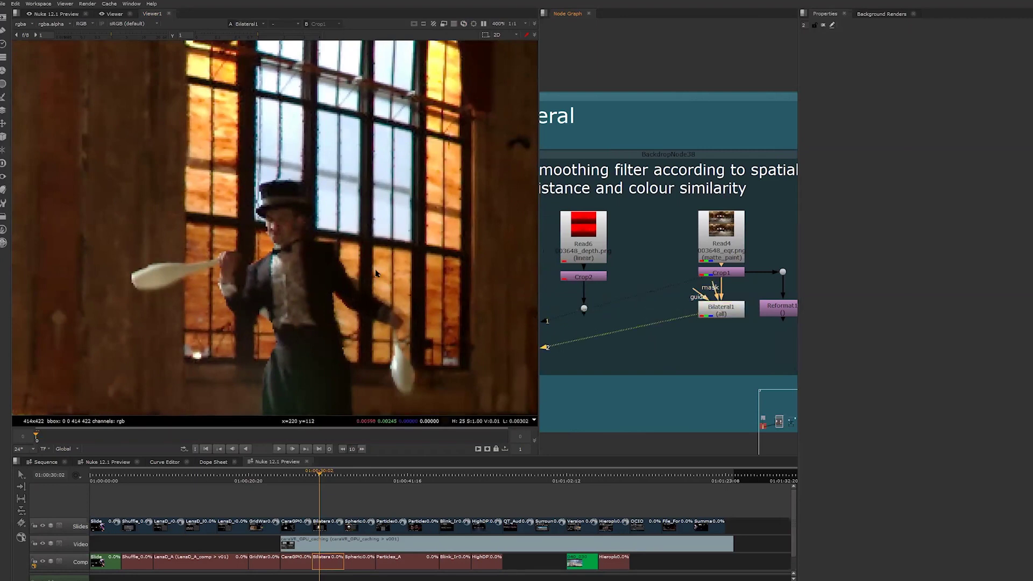
pyautogui.scroll(-2, 333, 302)
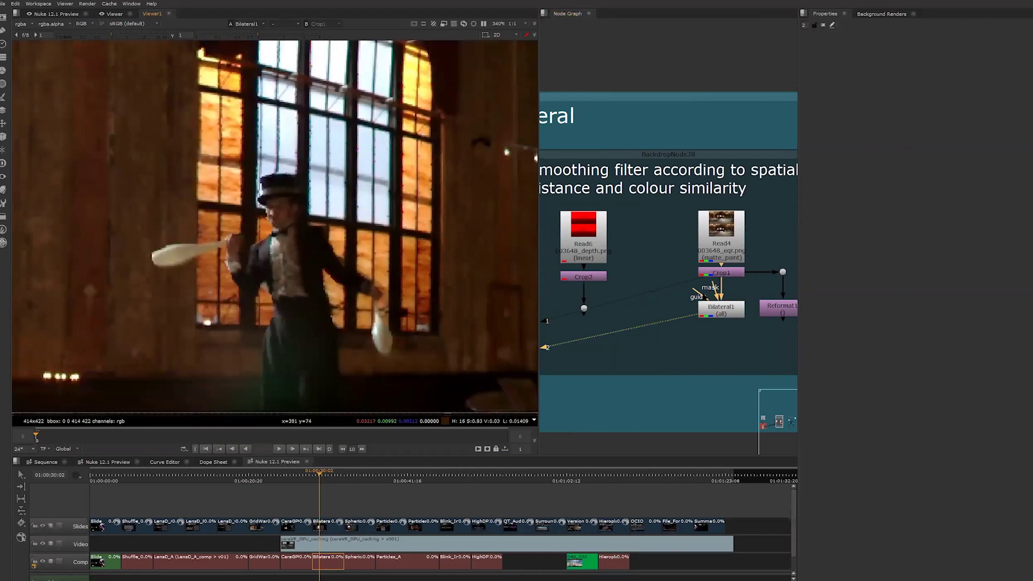
# Reconnect the Bilateral1 guide input to the dot below Crop2 and inspect the result around the juggler.
pyautogui.moveTo(701, 297); pyautogui.dragTo(584, 308)
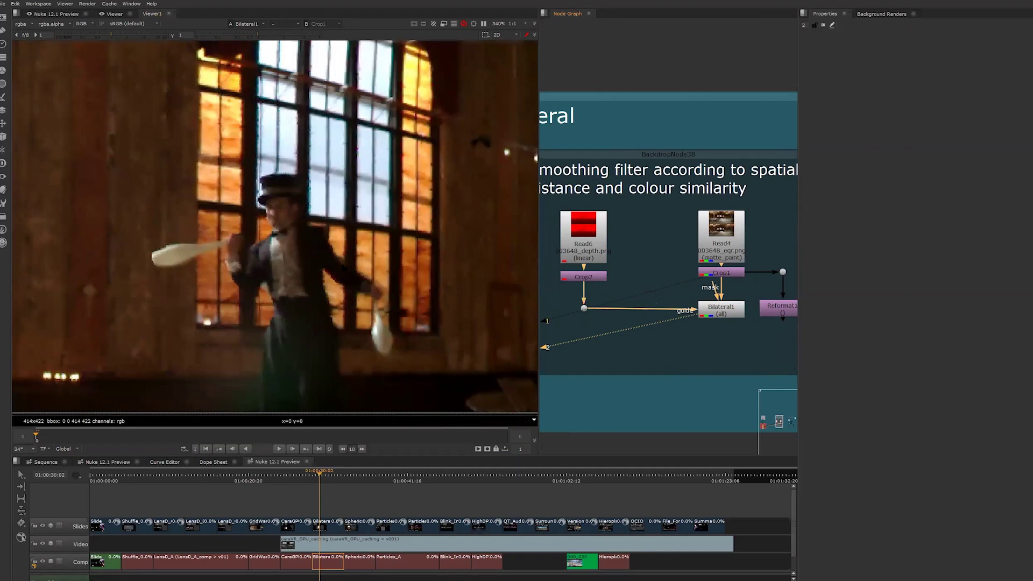
pyautogui.scroll(4, 405, 225)
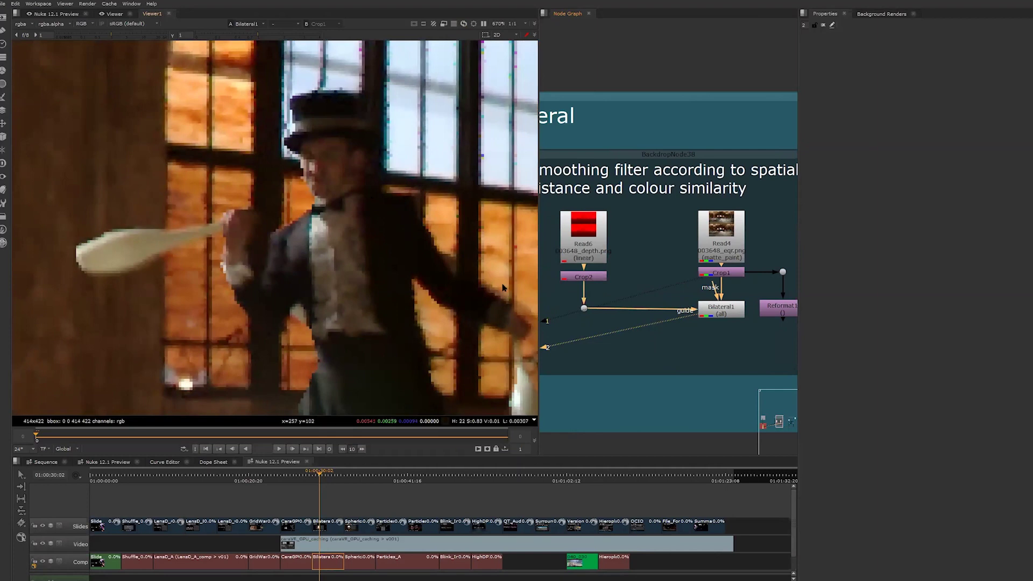
pyautogui.scroll(-2, 504, 287)
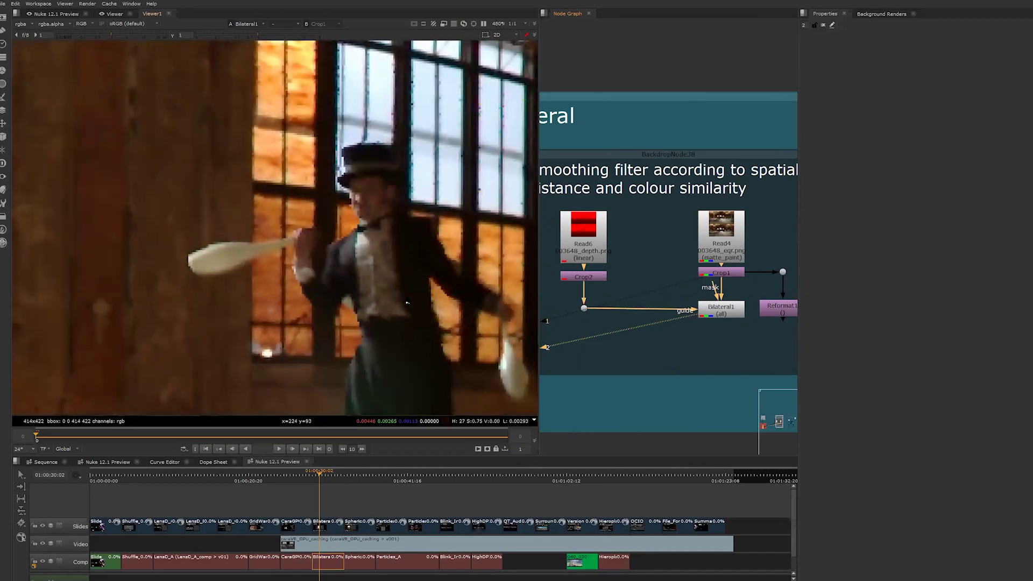
pyautogui.scroll(-2, 405, 300)
# Open the Bilateral1 node's properties for reviewing its size, sigma and filter settings.
pyautogui.scroll(-4, 634, 312)
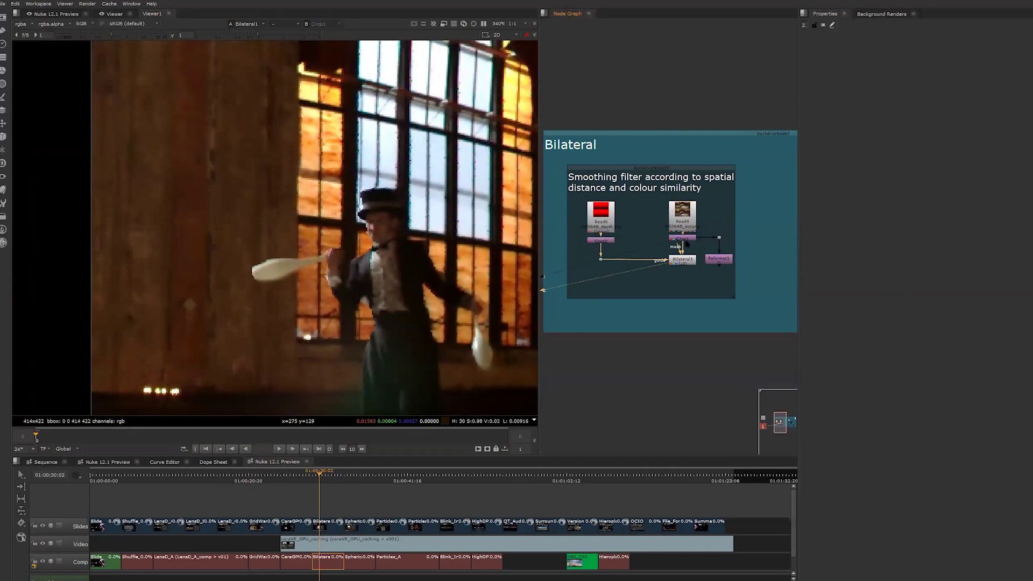
pyautogui.scroll(3, 686, 243)
pyautogui.doubleClick(664, 228)
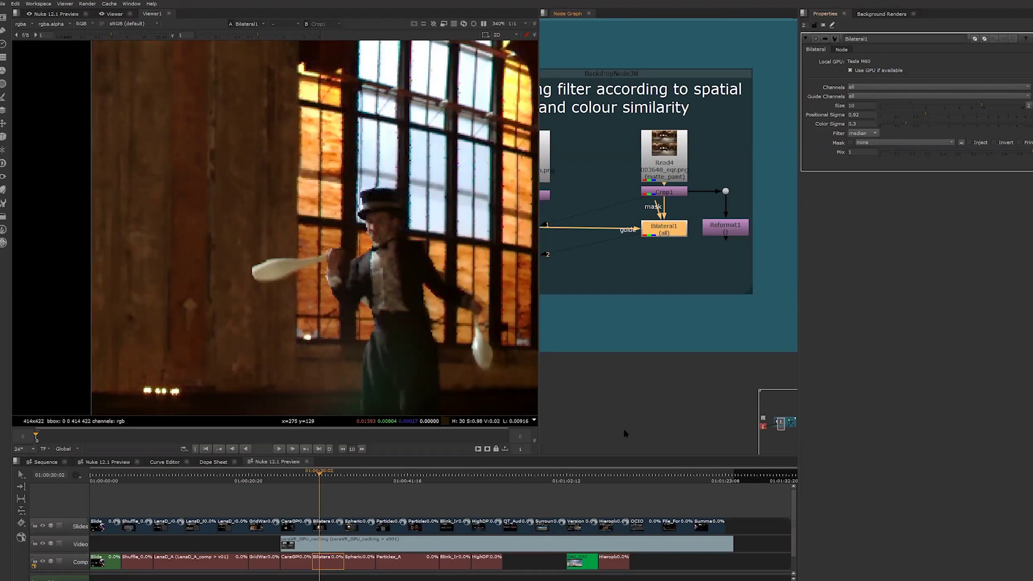
pyautogui.click(659, 337)
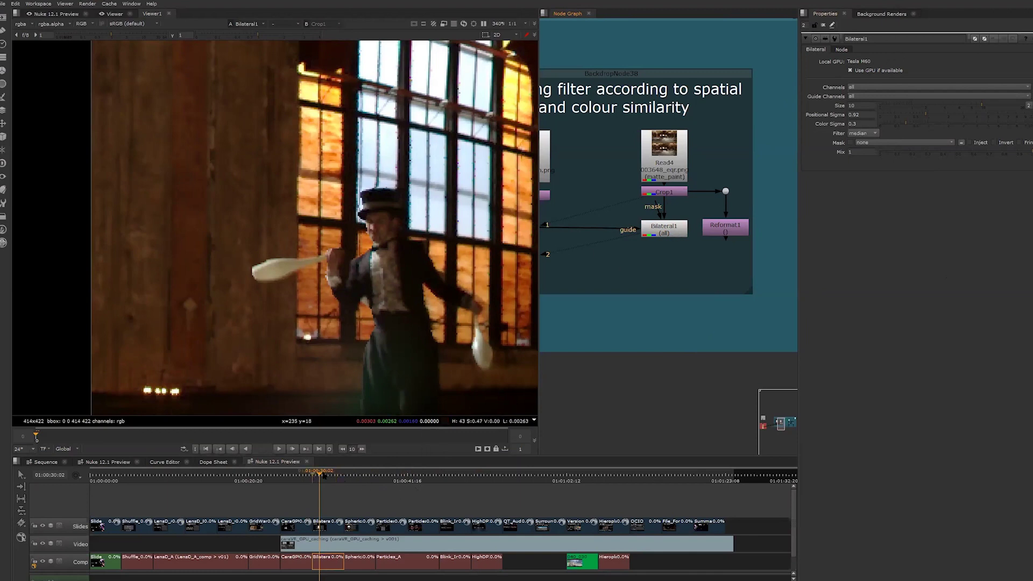
# Move the playhead to the SphericalTransform slide and open its comp, discarding the changes to Bilateral_comp_v01.nk.
pyautogui.click(357, 472)
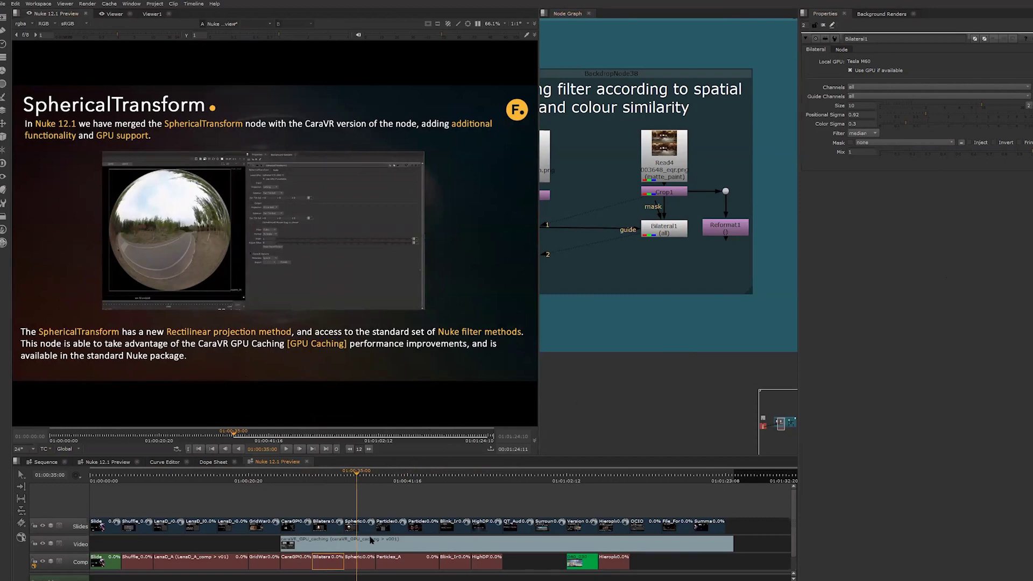
pyautogui.doubleClick(360, 562)
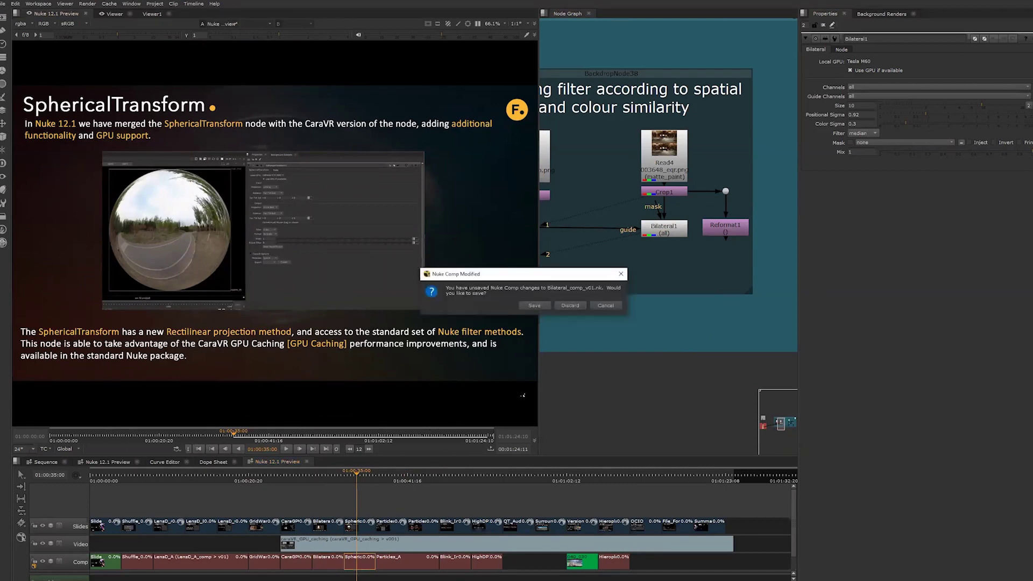
pyautogui.click(570, 305)
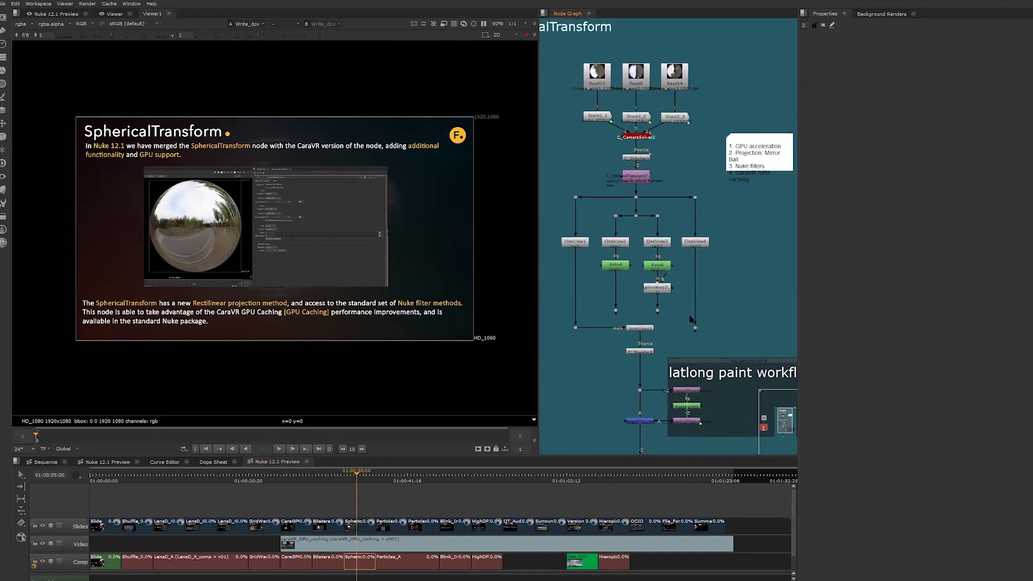
# Open the properties of the C_SphericalTransform7 node and show its output in the viewer.
pyautogui.doubleClick(620, 161)
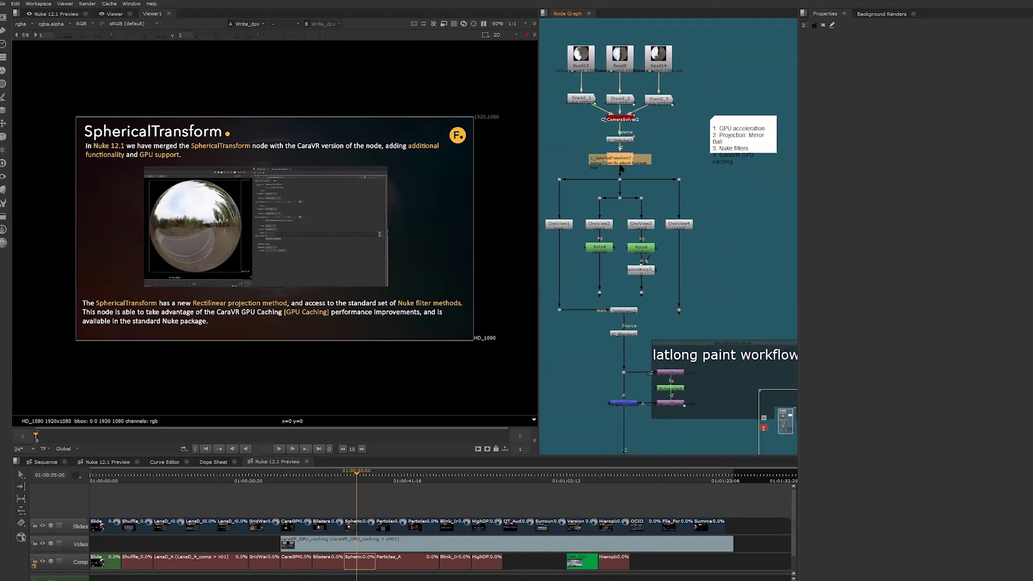
pyautogui.press('1')
pyautogui.click(627, 206)
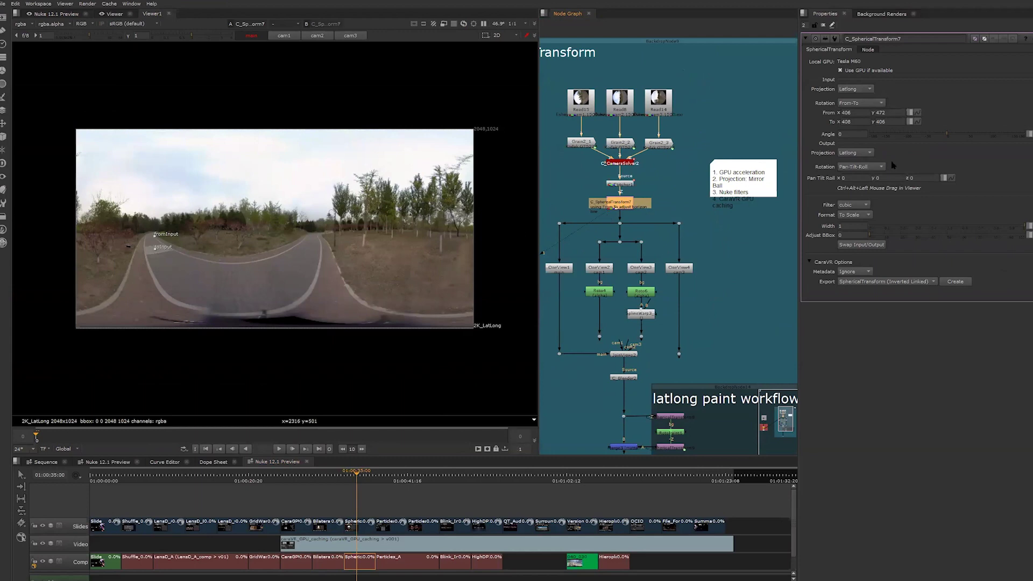
# Set the output projection of C_SphericalTransform7 to Mirror Ball and select the node up close in the graph.
pyautogui.click(849, 154)
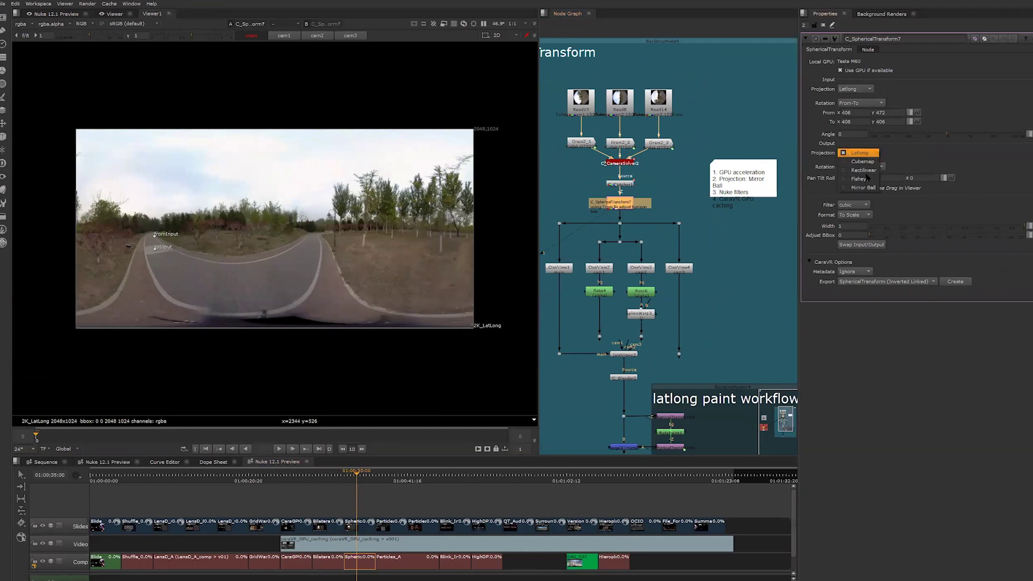
pyautogui.click(863, 188)
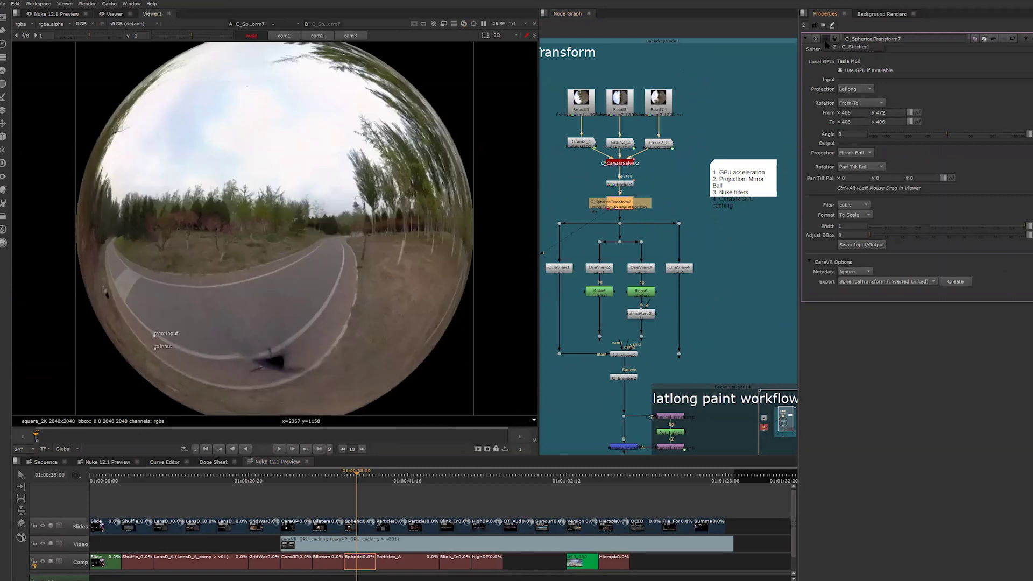
pyautogui.click(692, 292)
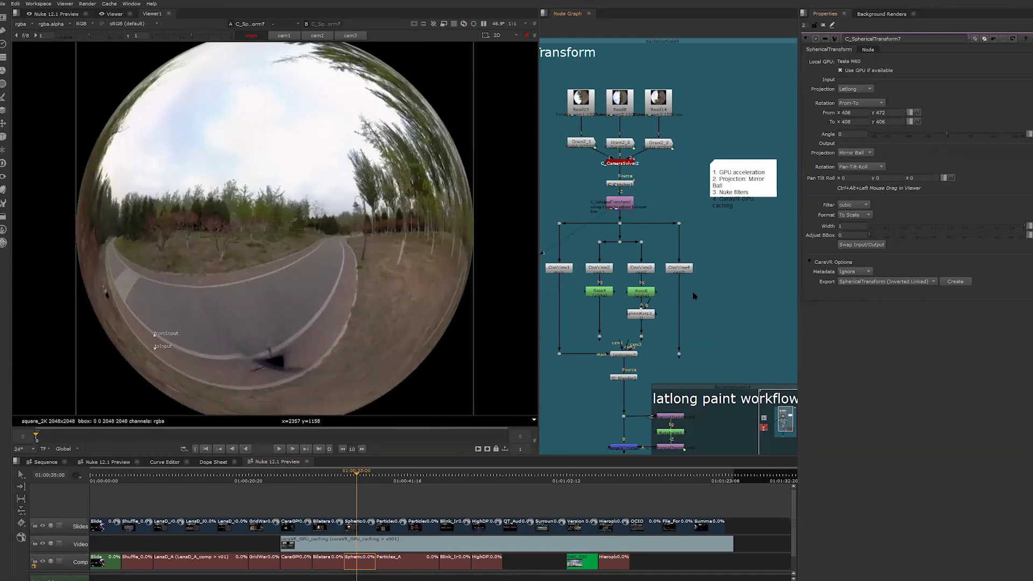
pyautogui.scroll(-2, 692, 292)
pyautogui.scroll(5, 624, 242)
pyautogui.click(631, 217)
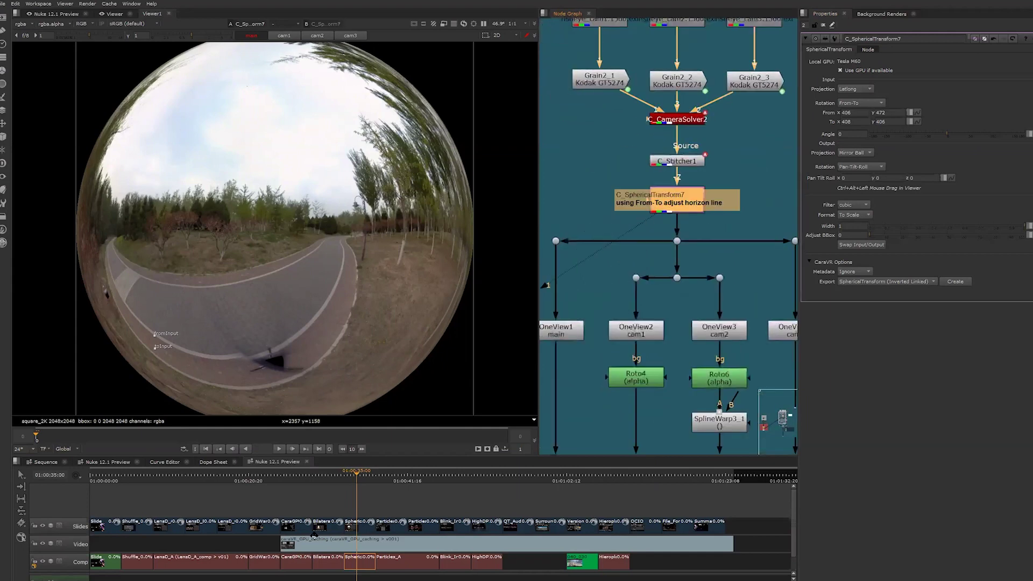
# Show the ParticleBlinkScript slide and look over the complete SphericalTransform node graph with its mirror-ball result.
pyautogui.click(371, 475)
pyautogui.click(386, 476)
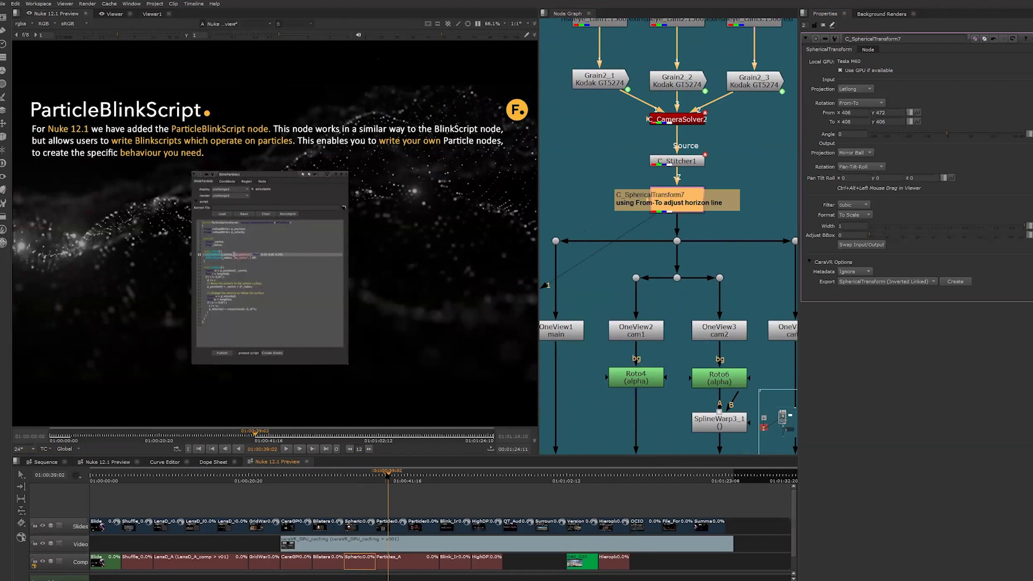
pyautogui.scroll(-4, 602, 276)
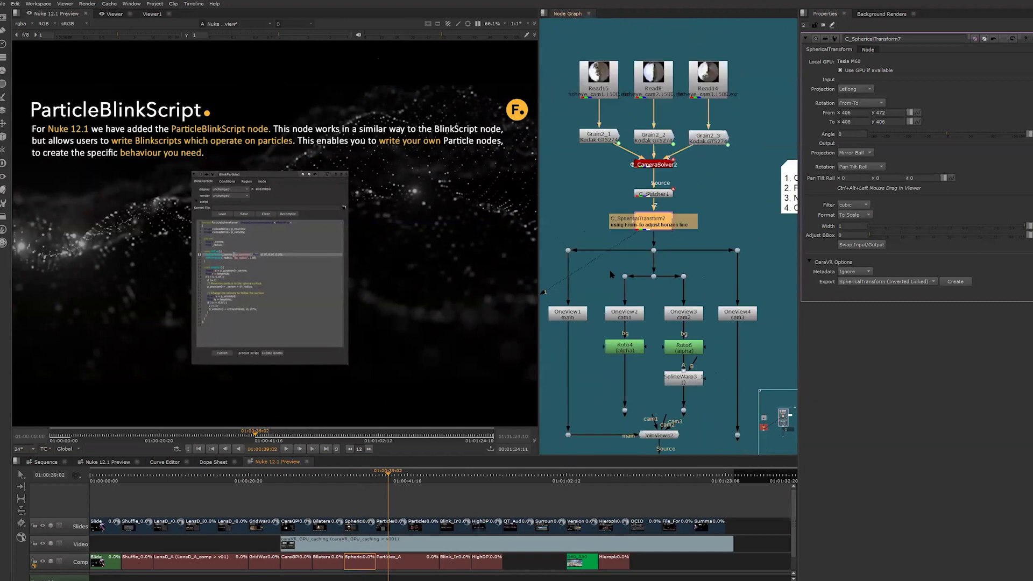
pyautogui.scroll(-4, 692, 375)
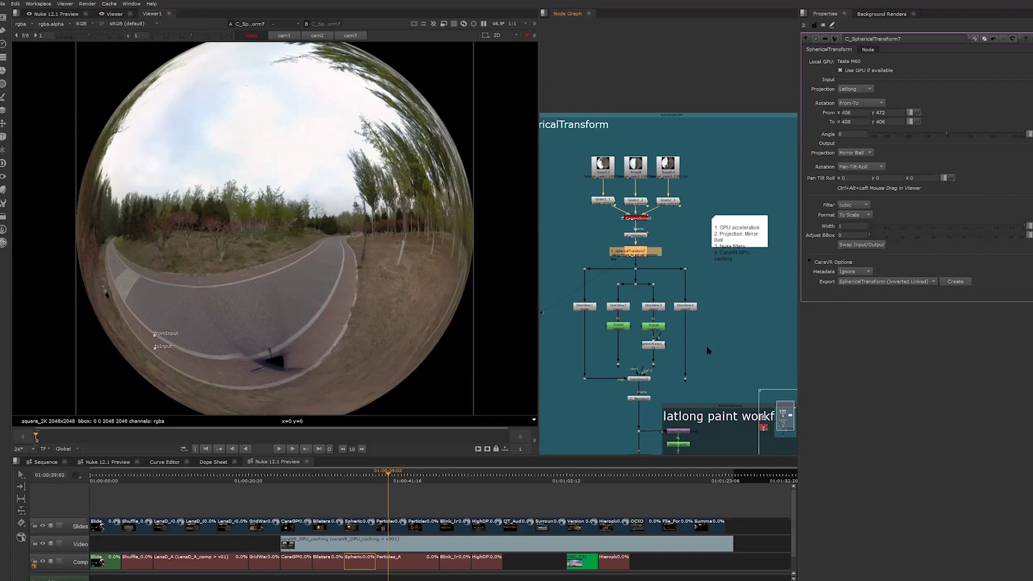
pyautogui.click(696, 355)
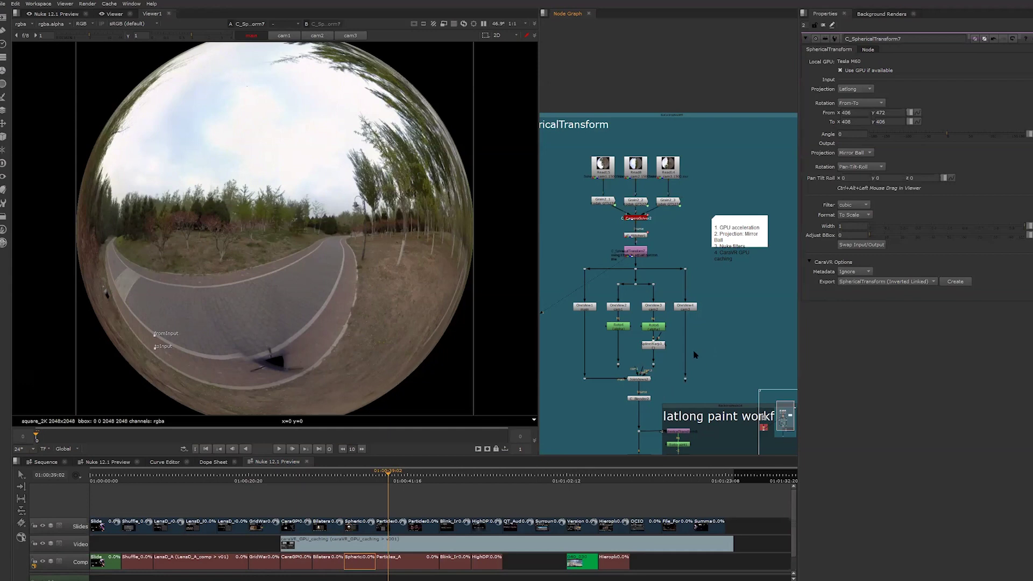
pyautogui.scroll(-2, 593, 398)
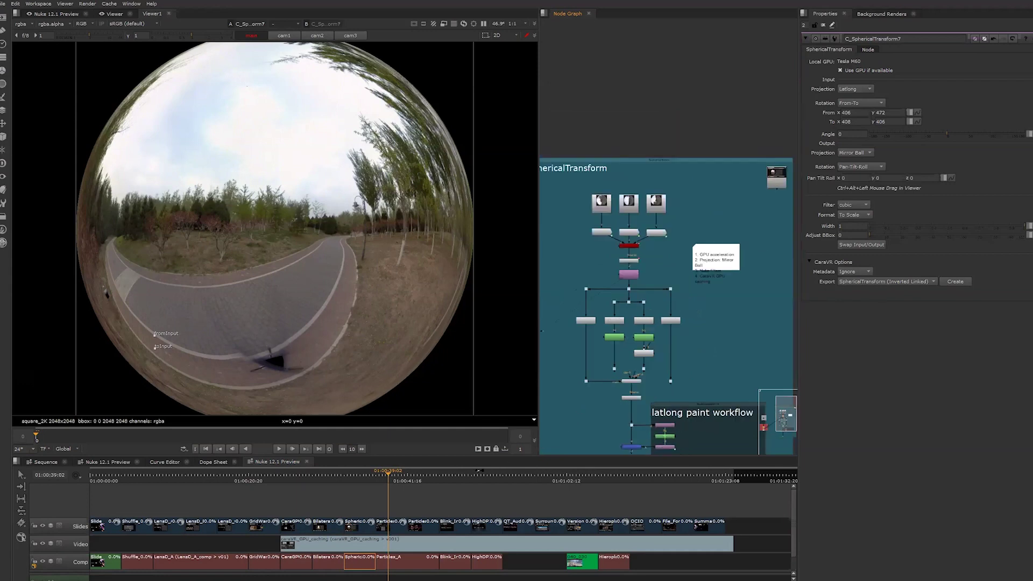
# Open the Particles_A comp at the ParticleBlinkScript slide, discarding the changes to Spherical_comp_v01.nk and declining to restore the autosave.
pyautogui.click(418, 480)
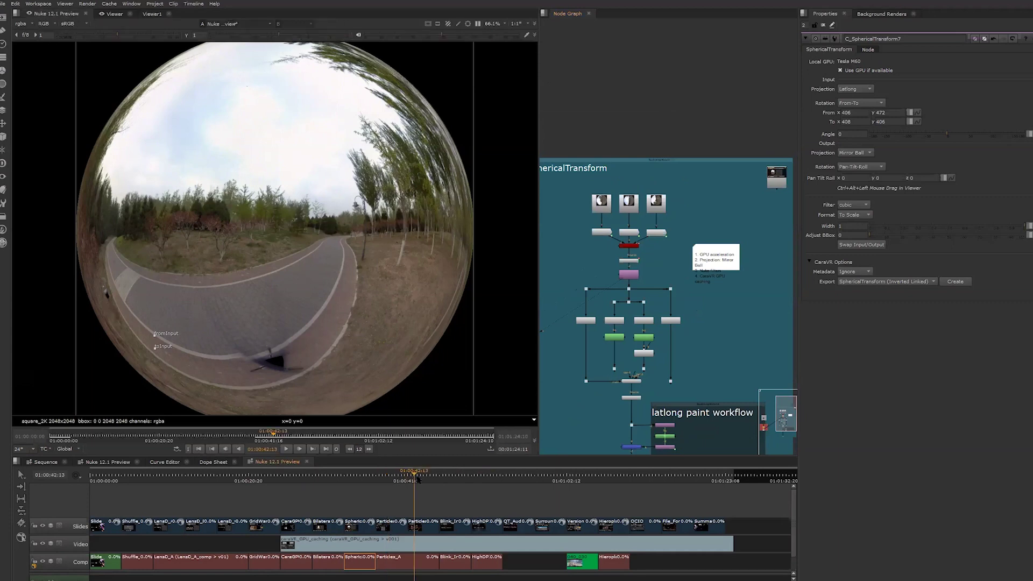
pyautogui.click(418, 479)
pyautogui.click(396, 481)
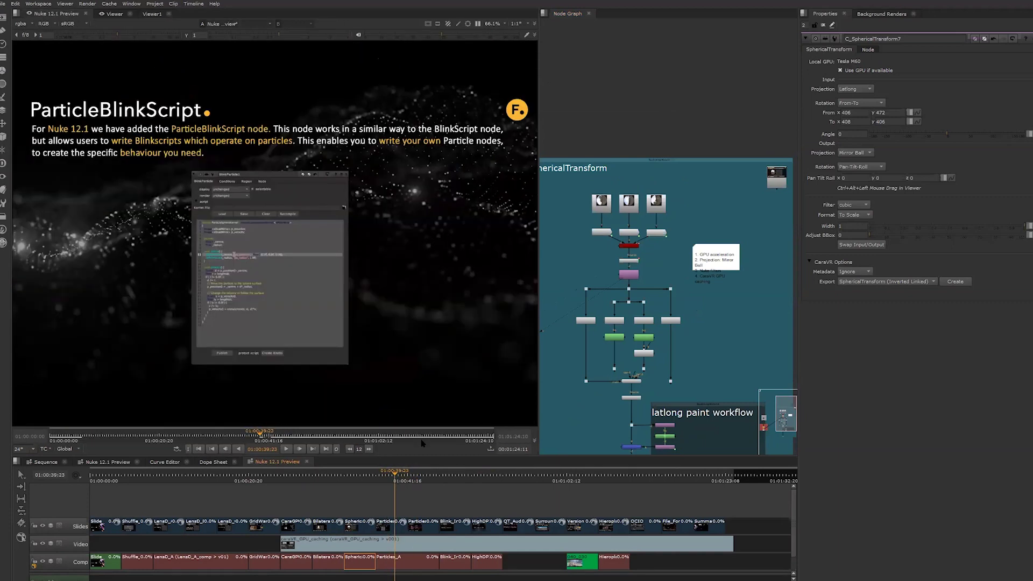
pyautogui.click(666, 247)
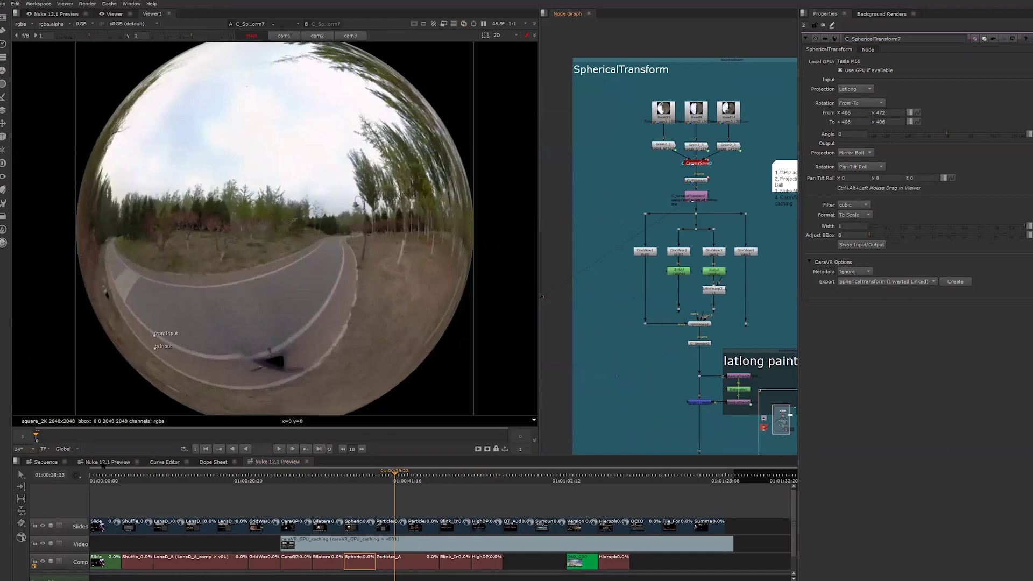
pyautogui.click(105, 461)
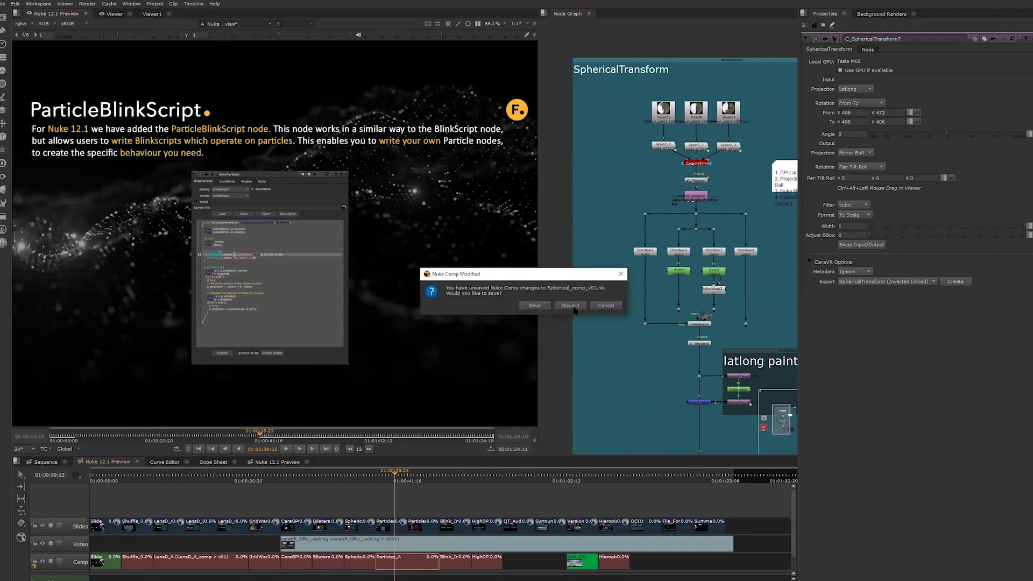
pyautogui.press('d')
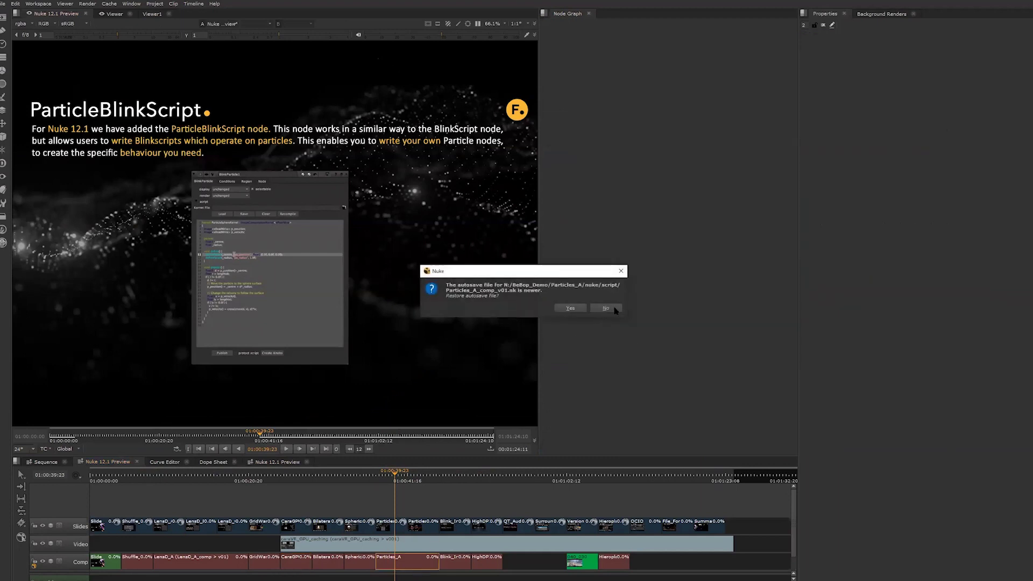
pyautogui.click(606, 307)
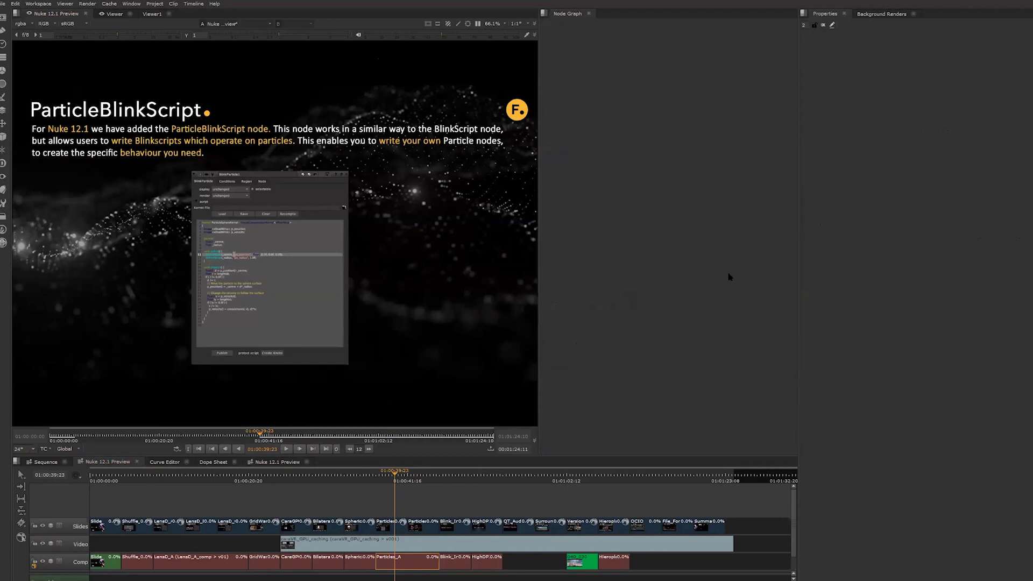
# Examine the kernel source and condition parameters of the ParticleBlinkScript node below Card9, and select the particle emitter above it.
pyautogui.scroll(6, 638, 208)
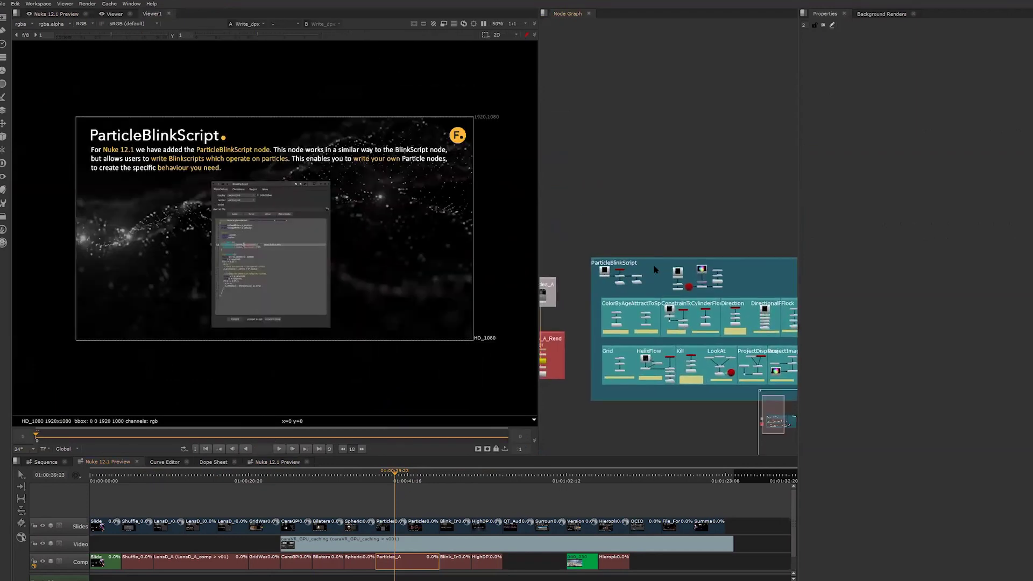
pyautogui.scroll(5, 606, 298)
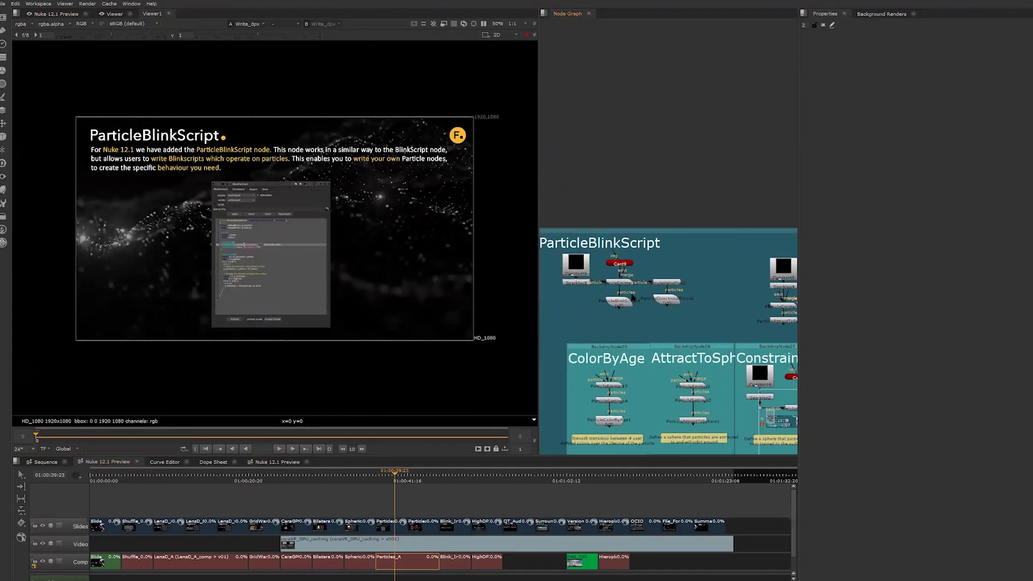
pyautogui.press('Return')
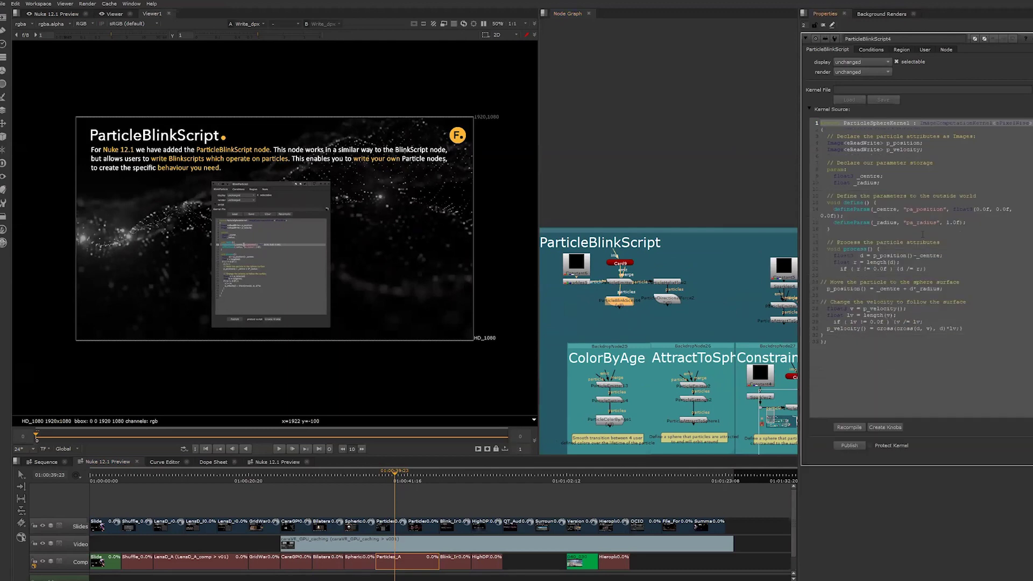
pyautogui.click(871, 50)
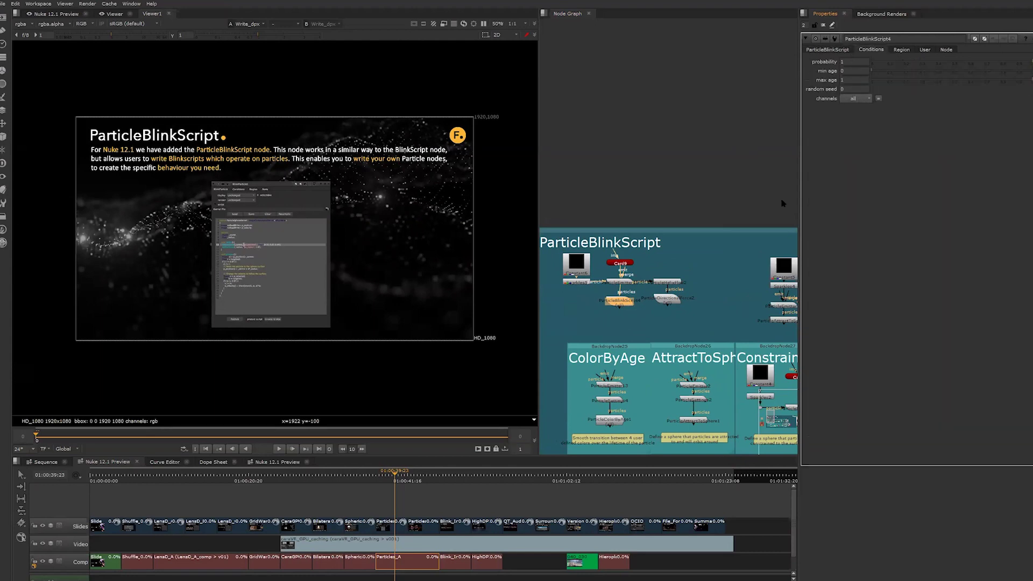
pyautogui.click(626, 282)
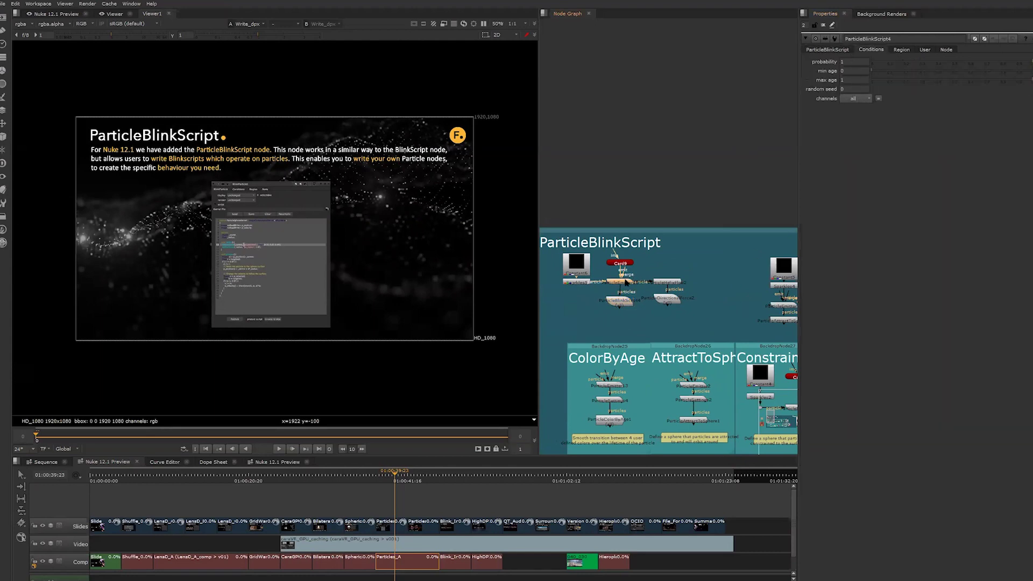
# Set the project's frame range to 1–100 and play back the particle emitter's output in the 3D viewer.
pyautogui.press('1')
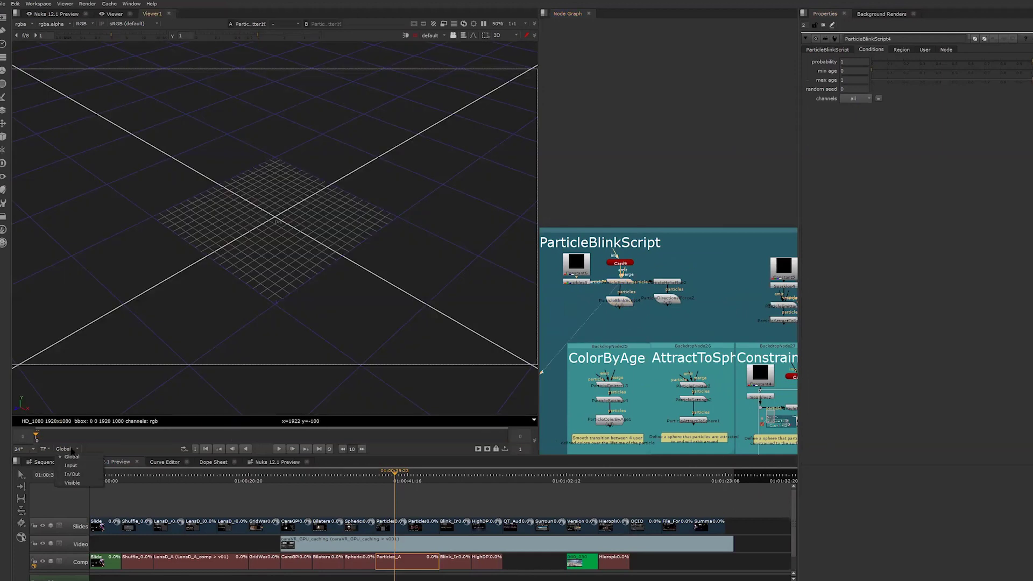
pyautogui.click(653, 169)
pyautogui.press('s')
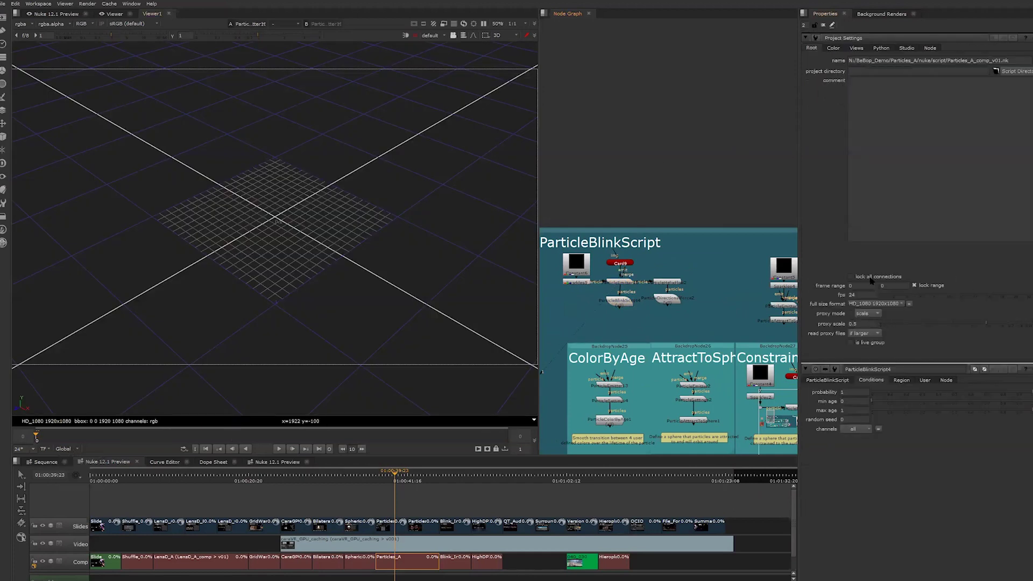
pyautogui.press('Tab')
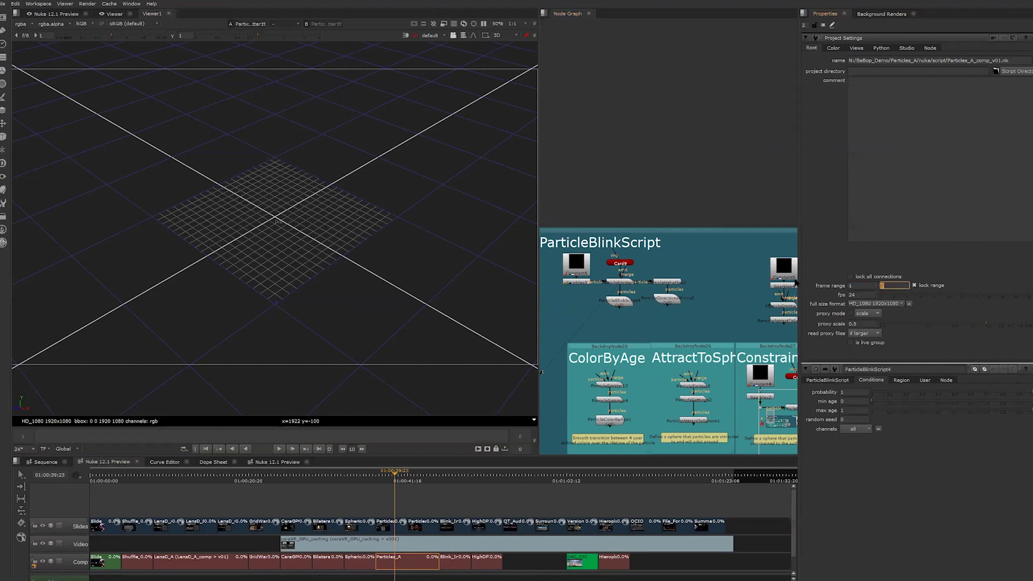
pyautogui.write('100')
pyautogui.press('Return')
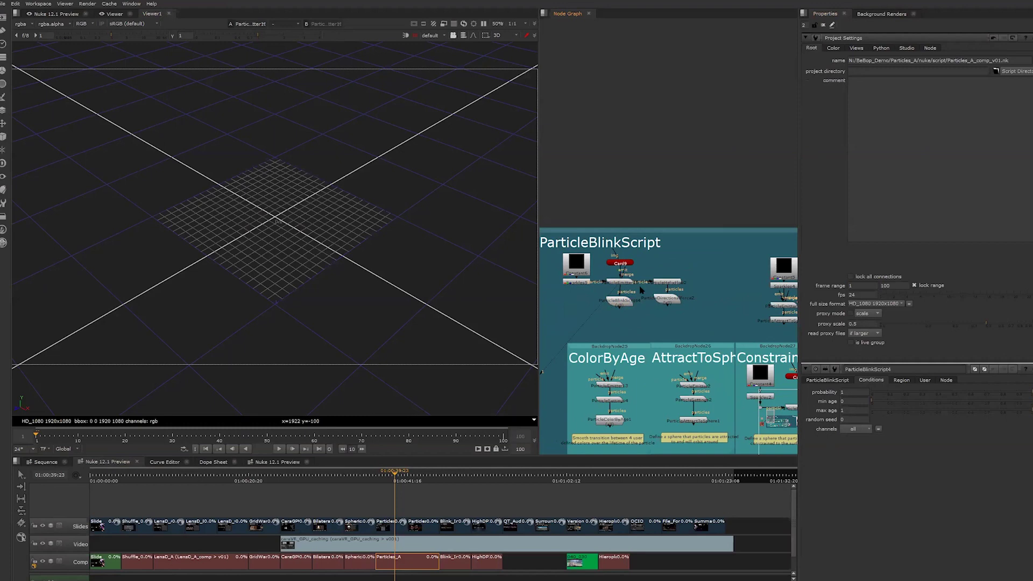
pyautogui.click(278, 449)
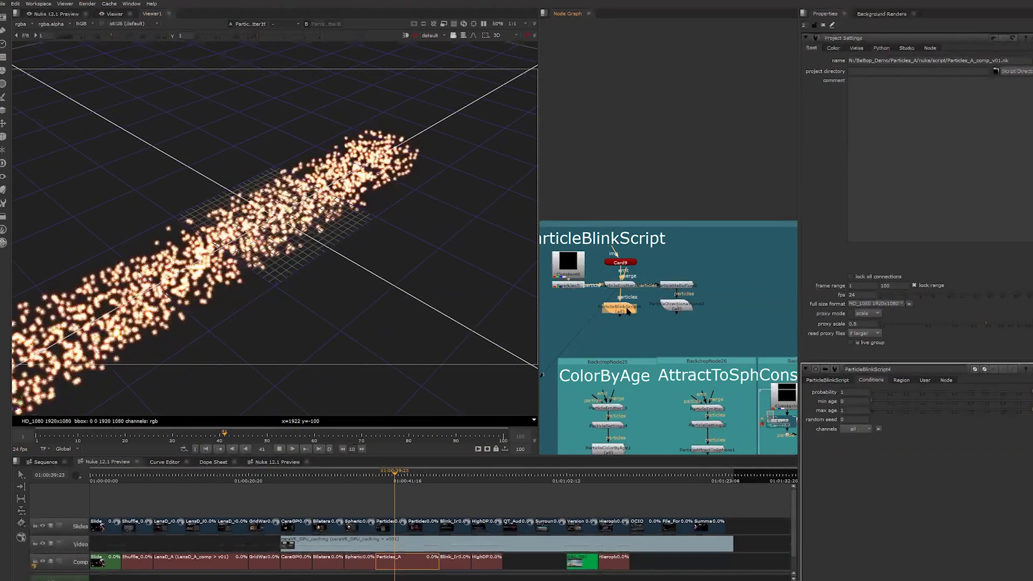
# View the ParticleBlinkScript node's particles during playback and look through the available ParticleBlinkScript Gizmos without adding one.
pyautogui.press('1')
pyautogui.click(562, 132)
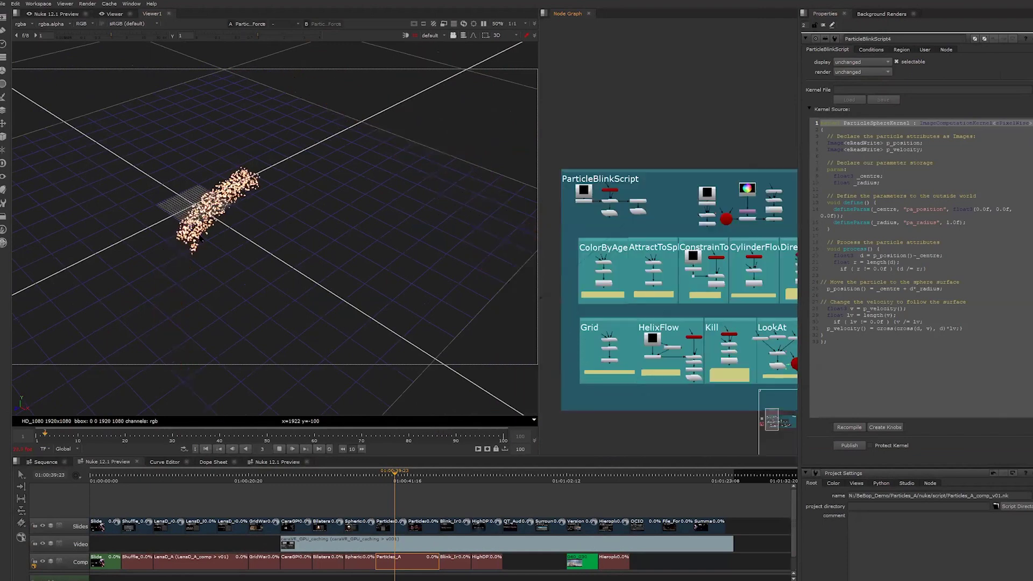
pyautogui.click(3, 151)
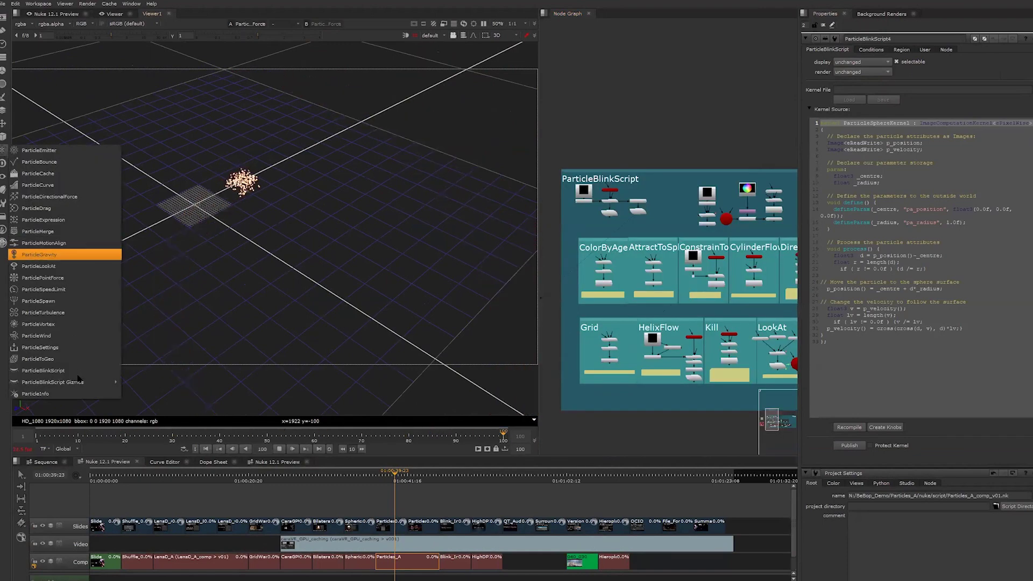
pyautogui.moveTo(79, 382)
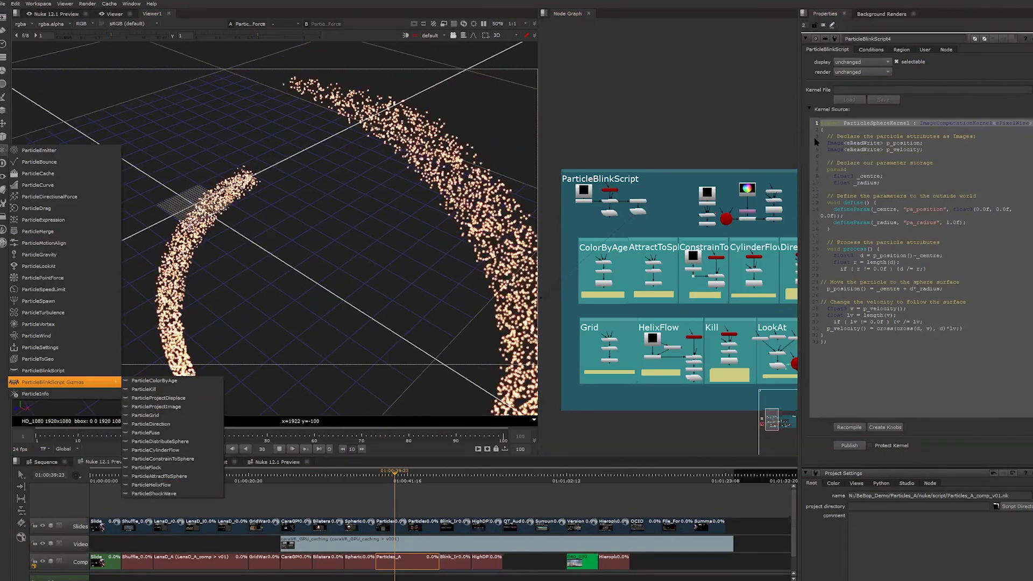
pyautogui.press('Escape')
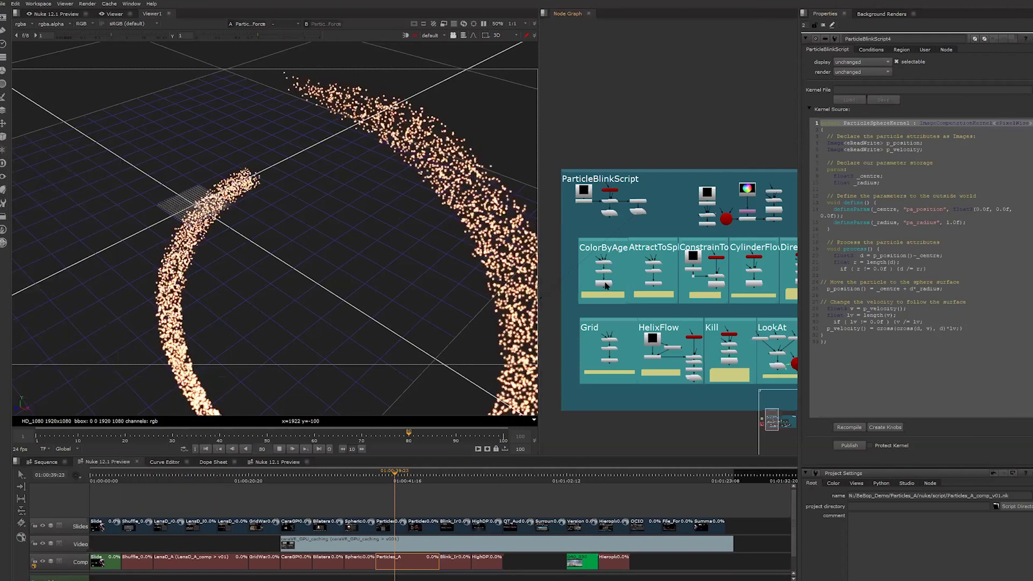
# Show the ColorByAge example's particles in the viewer, followed by the AttractToSphere example's.
pyautogui.click(607, 285)
pyautogui.scroll(2, 606, 285)
pyautogui.press('1')
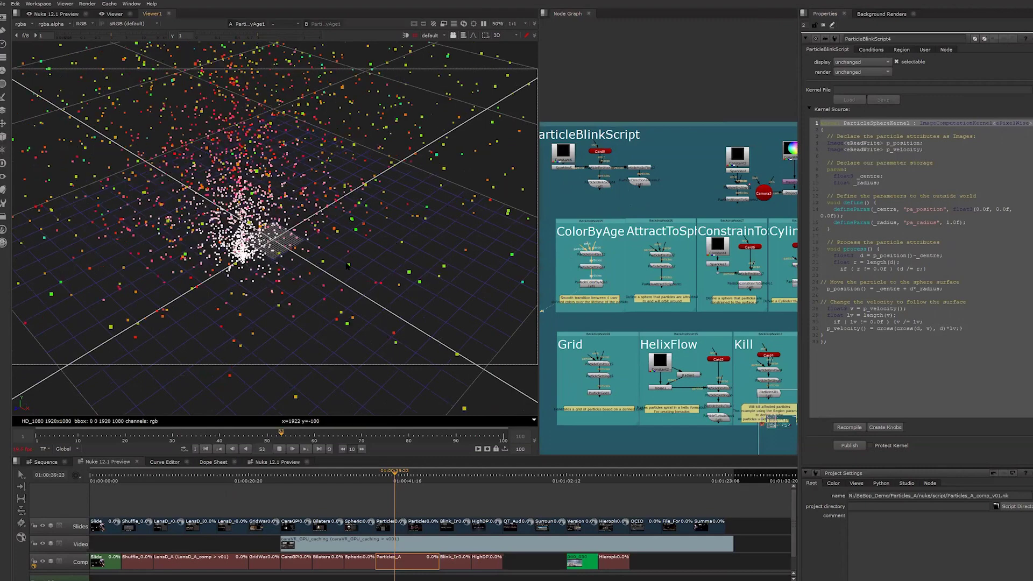
pyautogui.click(662, 285)
pyautogui.press('1')
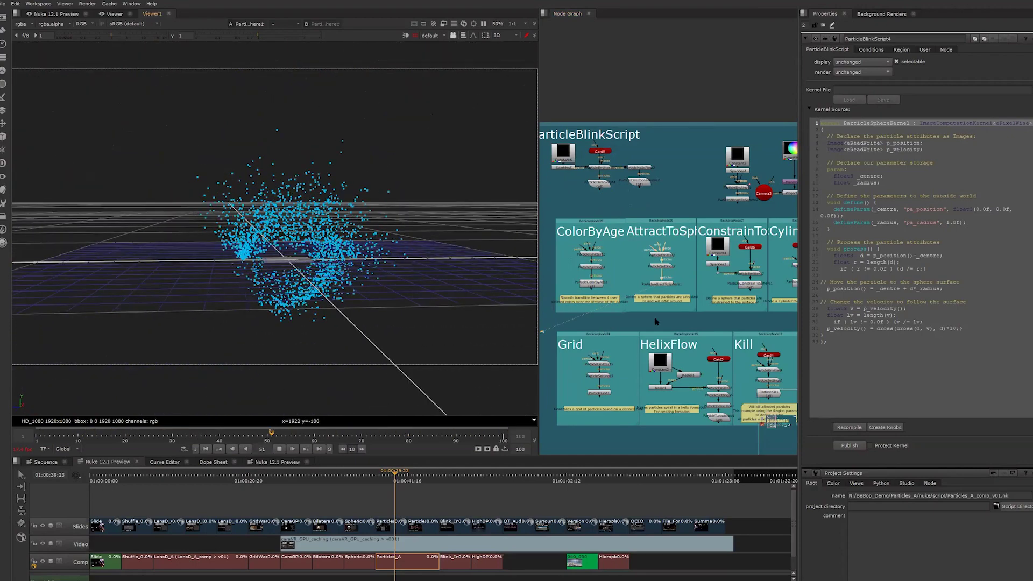
# Show the ConstrainToSphere example's particles in the viewer, followed by the CylinderFlow example's.
pyautogui.moveTo(722, 299); pyautogui.dragTo(671, 334, button='middle')
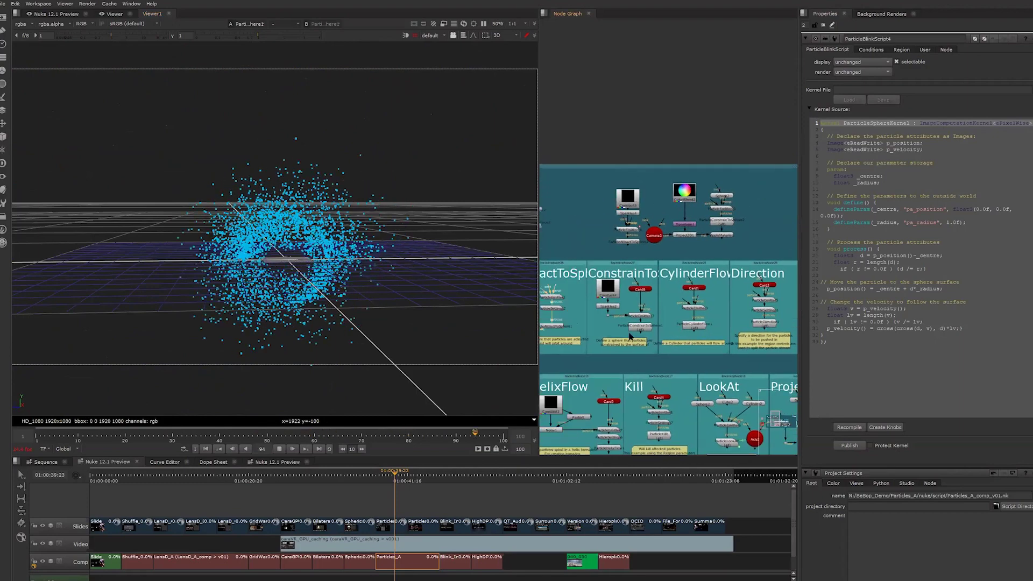
pyautogui.click(642, 326)
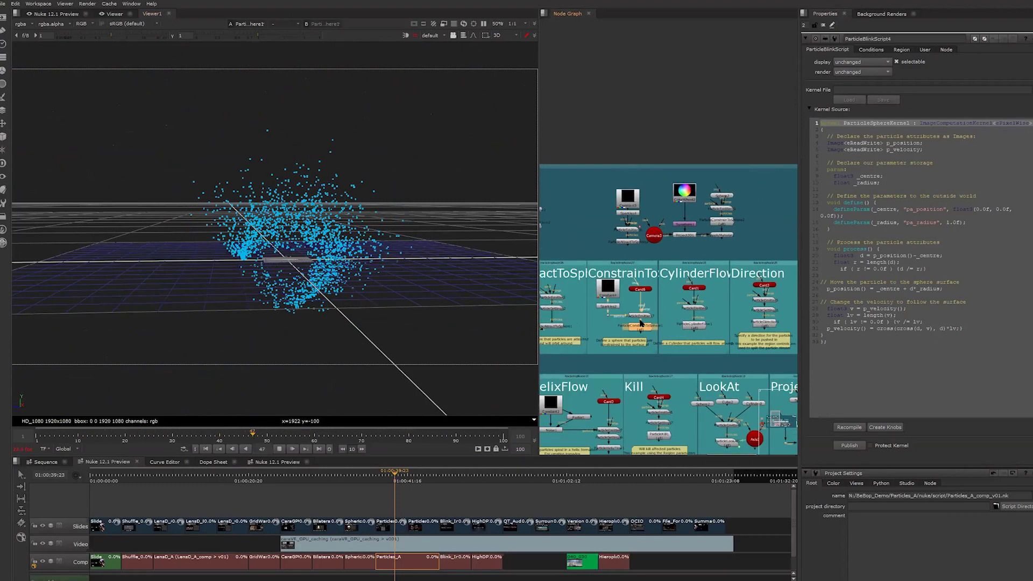
pyautogui.press('1')
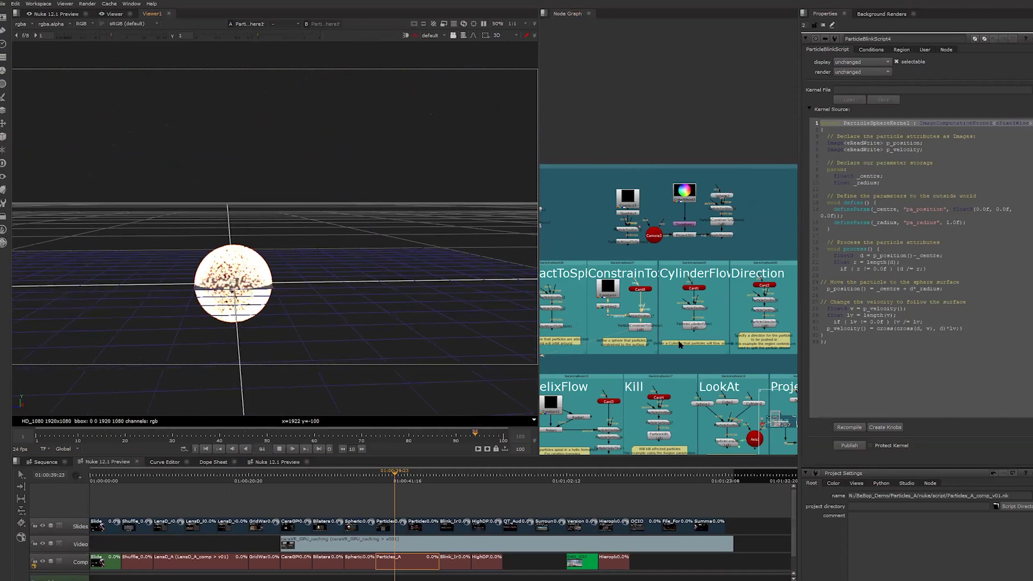
pyautogui.click(694, 308)
pyautogui.press('1')
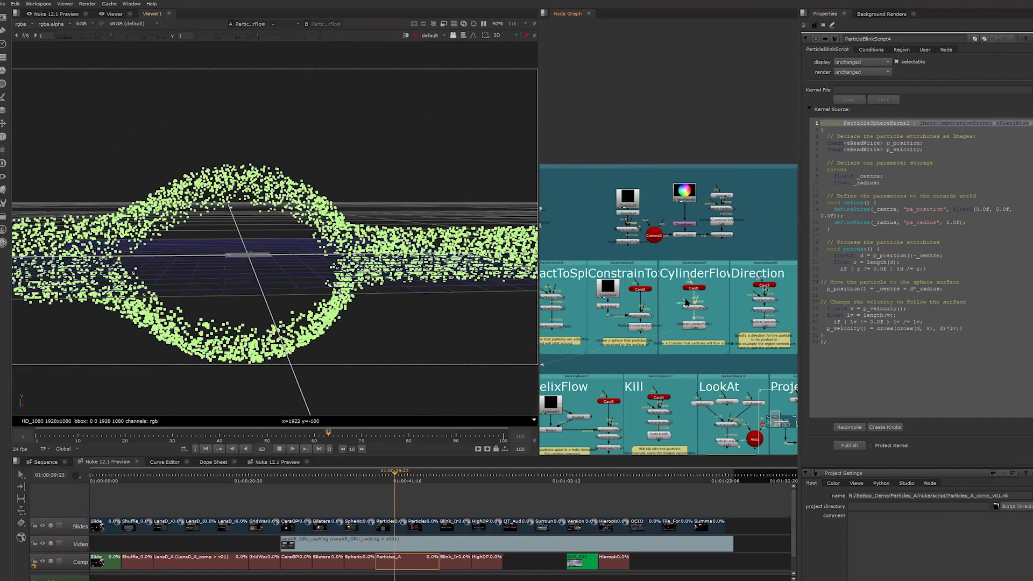
# Open the properties of the ParticleCylinderFlow1 node and look over its flow and region controls.
pyautogui.scroll(2, 707, 307)
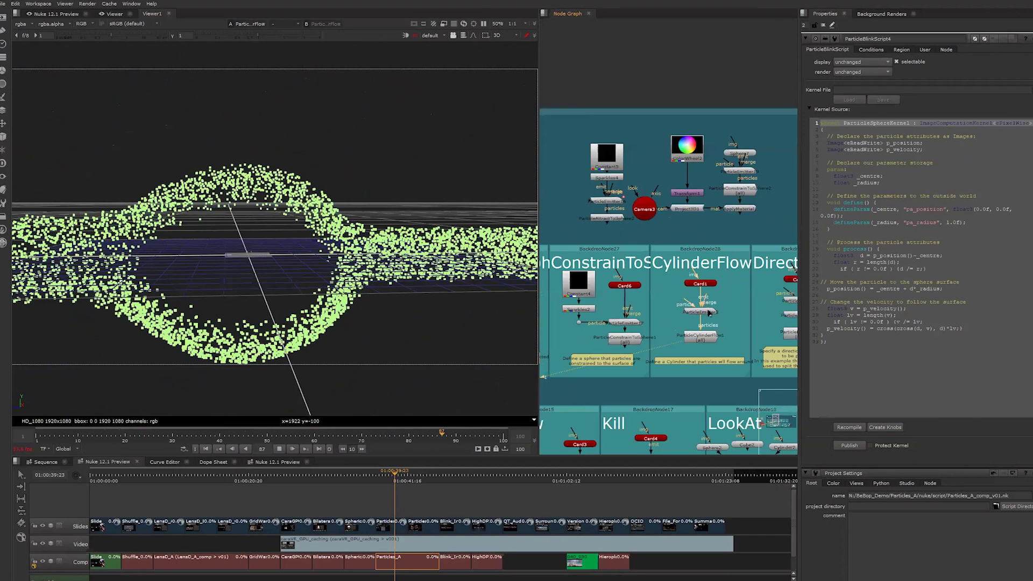
pyautogui.doubleClick(699, 336)
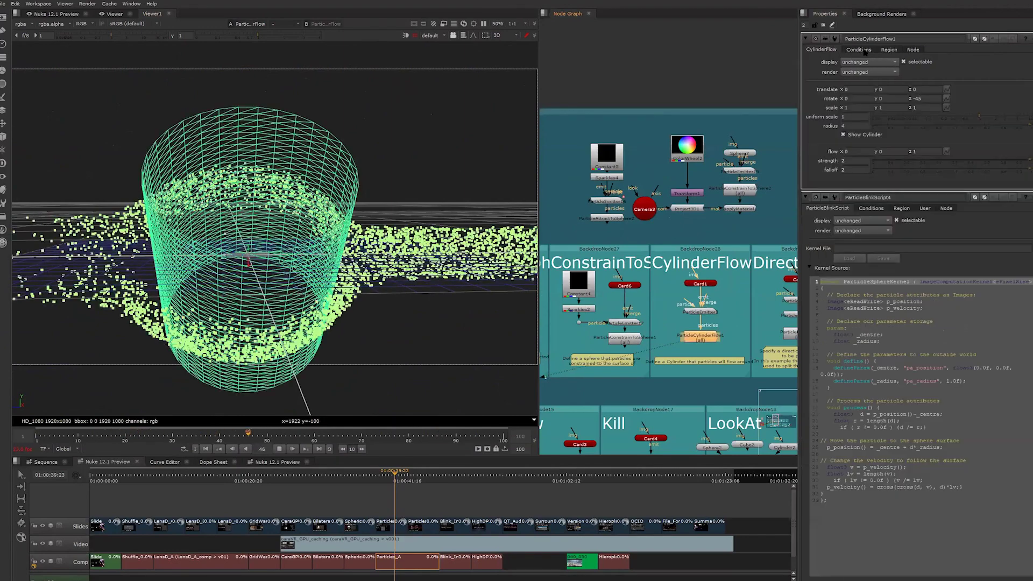
pyautogui.click(889, 49)
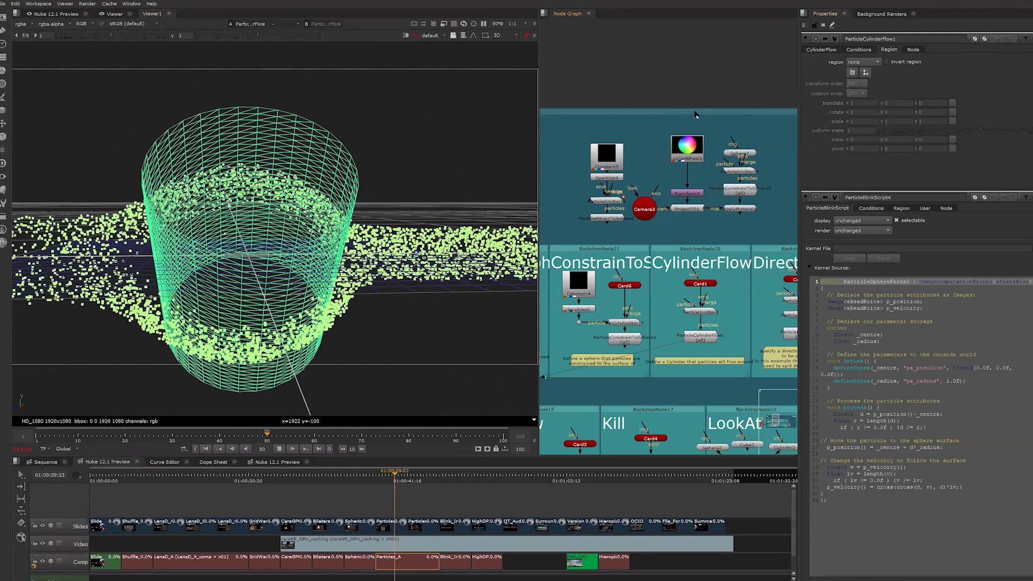
pyautogui.click(686, 365)
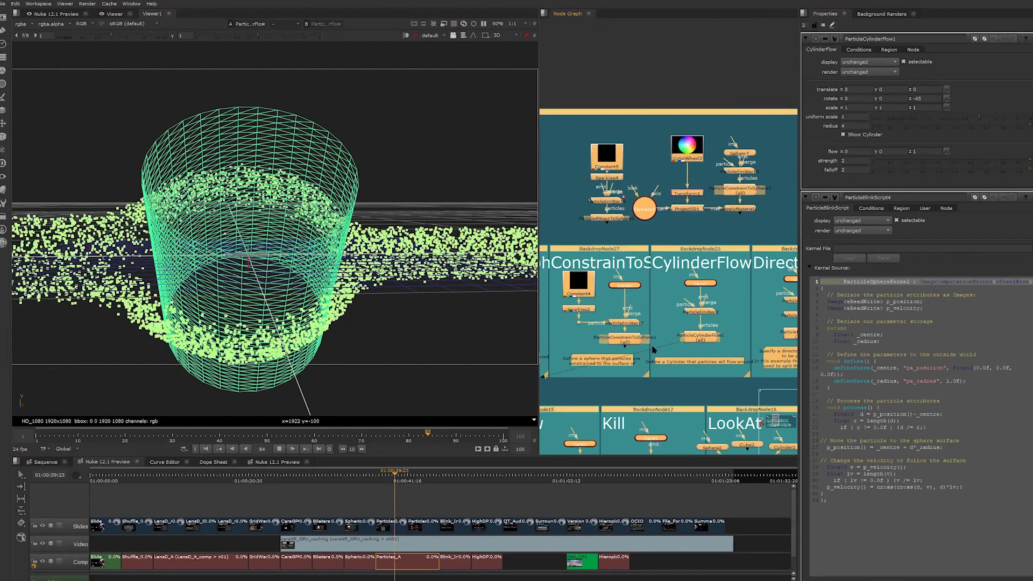
# Show the Flock example's output in the viewer with all node properties closed, and watch its particle motion.
pyautogui.scroll(-3, 669, 350)
pyautogui.scroll(5, 662, 350)
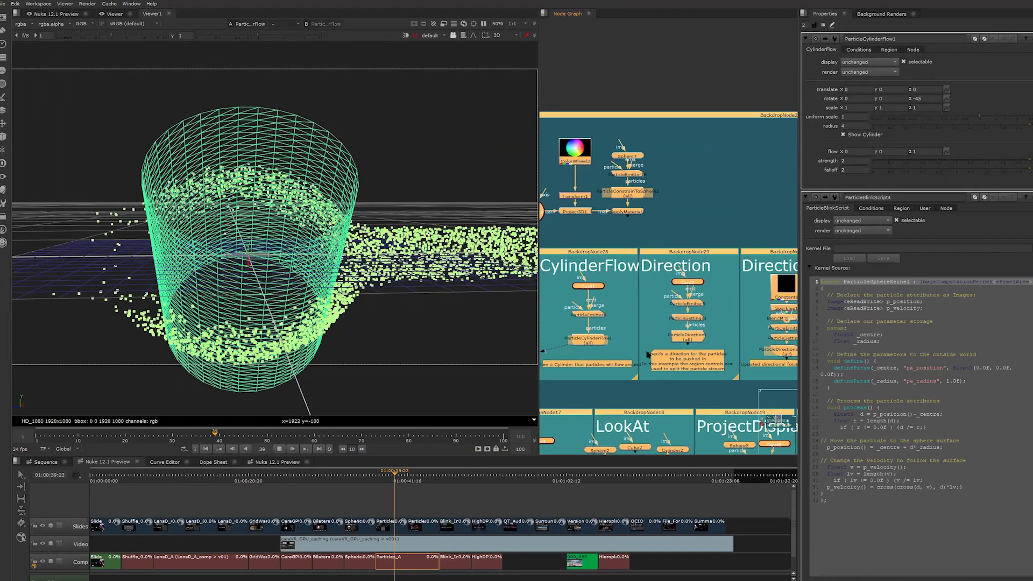
pyautogui.hscroll(5, 650, 353)
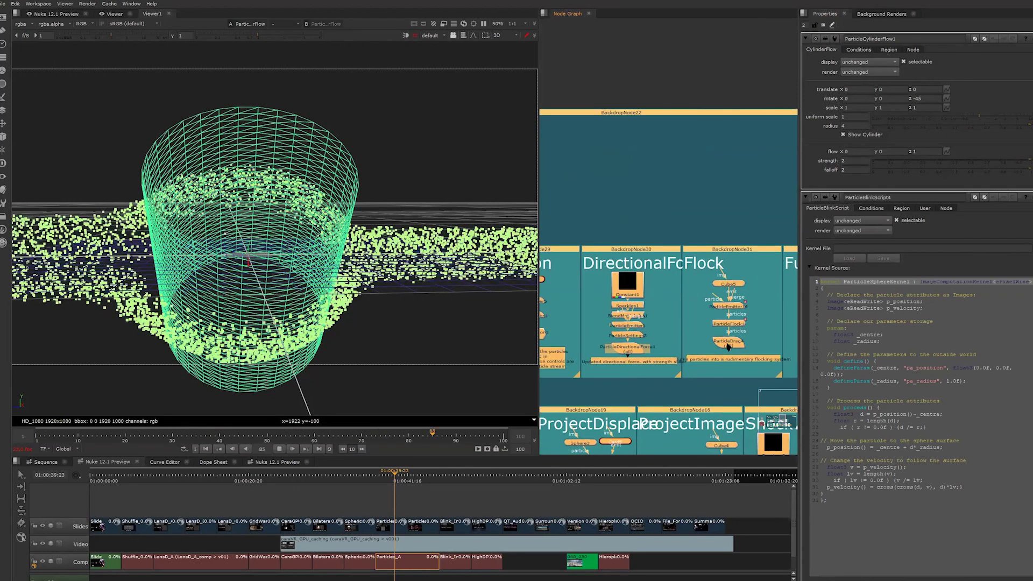
pyautogui.click(300, 264)
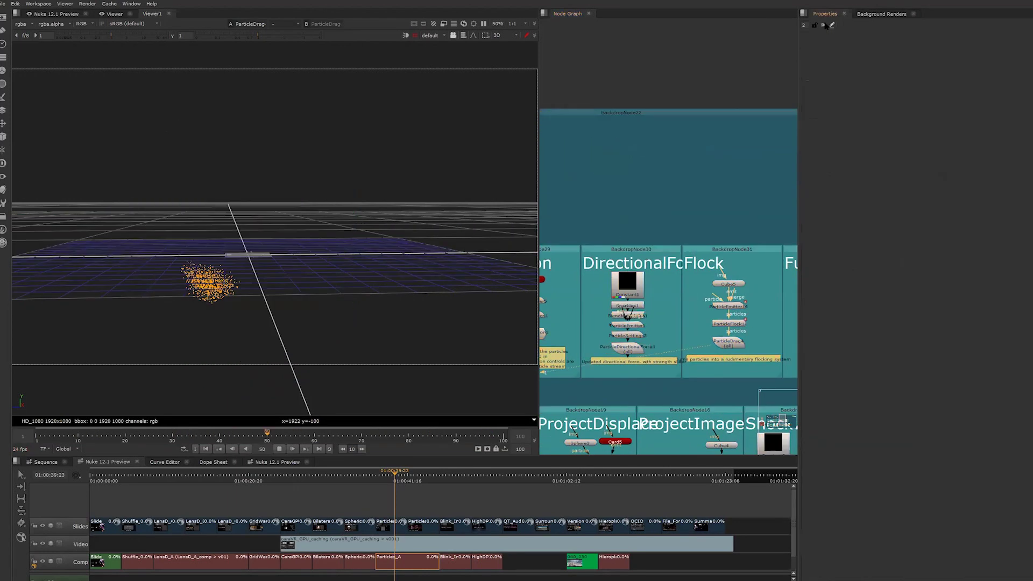
pyautogui.keyDown('ctrl'); pyautogui.moveTo(300, 264); pyautogui.dragTo(225, 204); pyautogui.keyUp('ctrl')
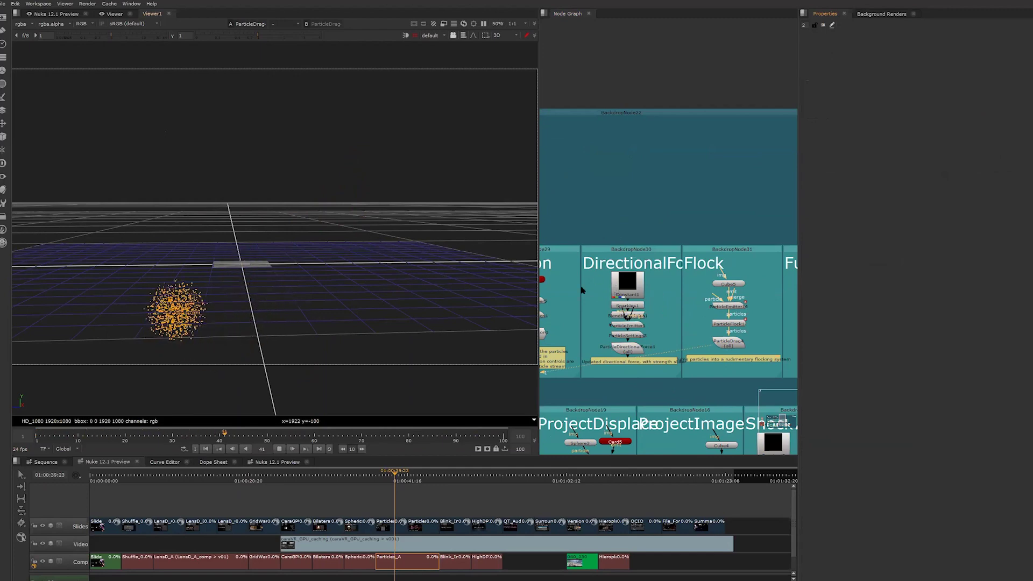
pyautogui.keyDown('ctrl'); pyautogui.moveTo(270, 282); pyautogui.dragTo(322, 166); pyautogui.keyUp('ctrl')
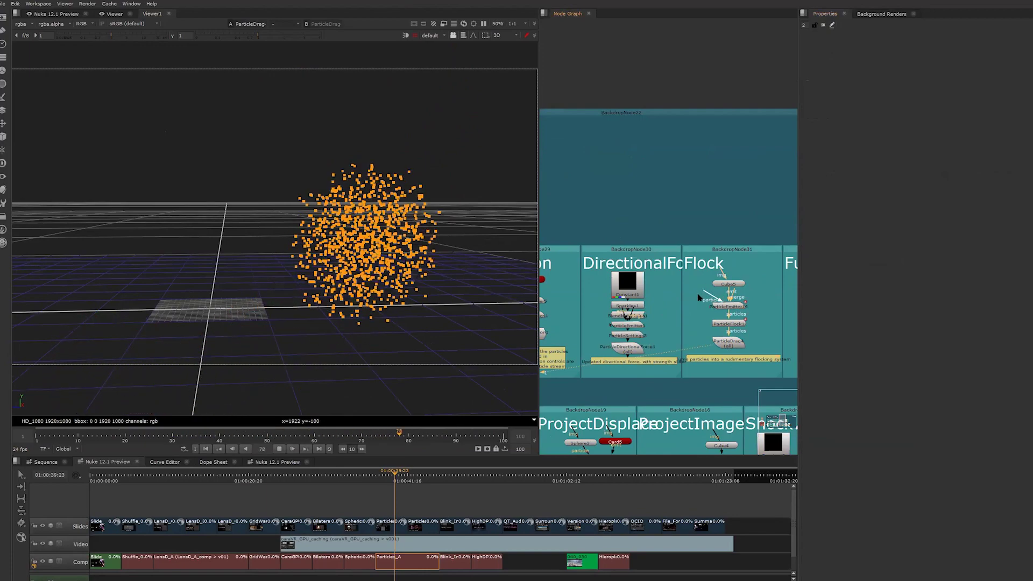
# Look over the Flock example's nodes up close and show the neighbouring Fuse example's particles in the viewer.
pyautogui.scroll(-5, 661, 231)
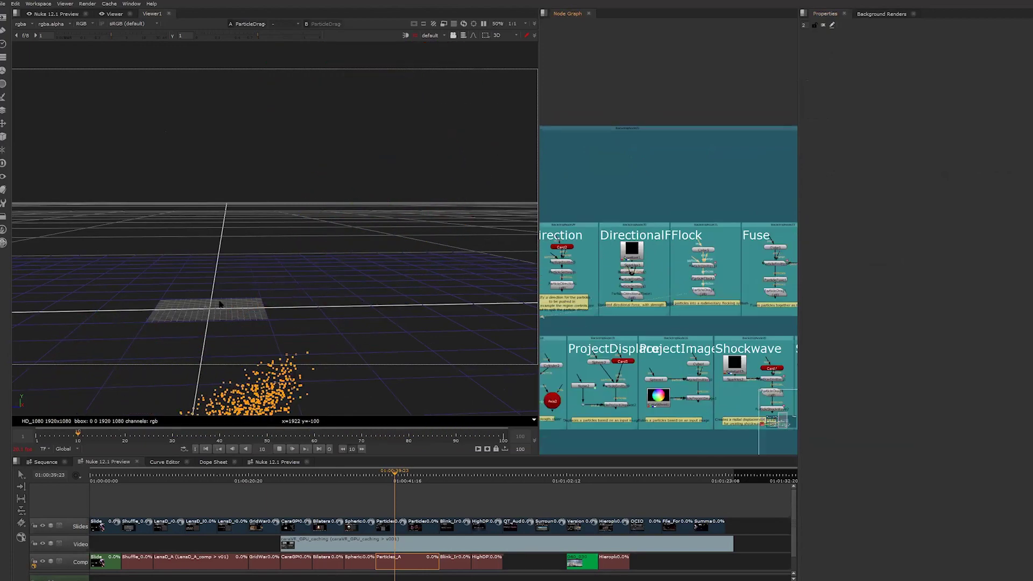
pyautogui.scroll(5, 710, 228)
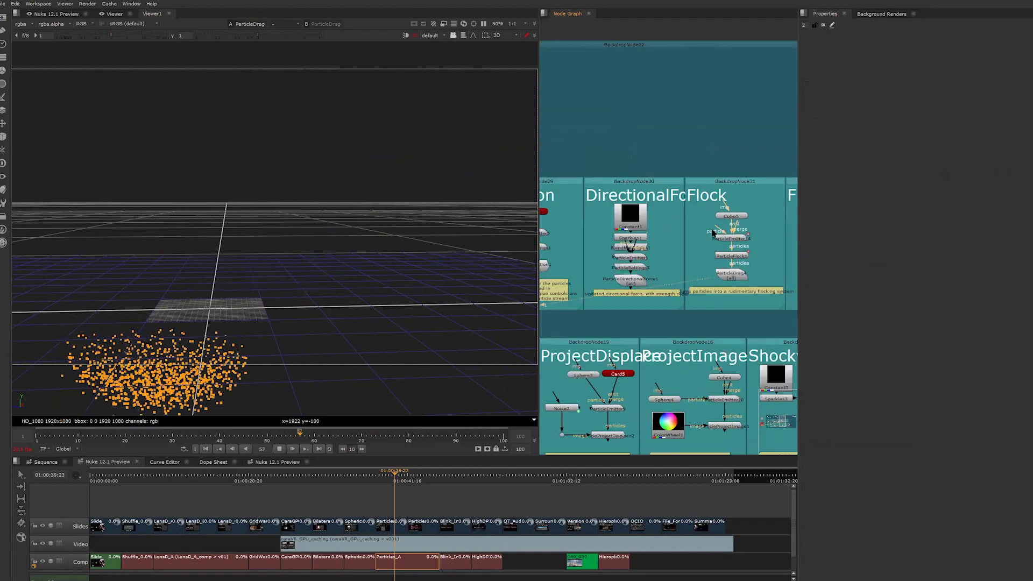
pyautogui.scroll(2, 713, 233)
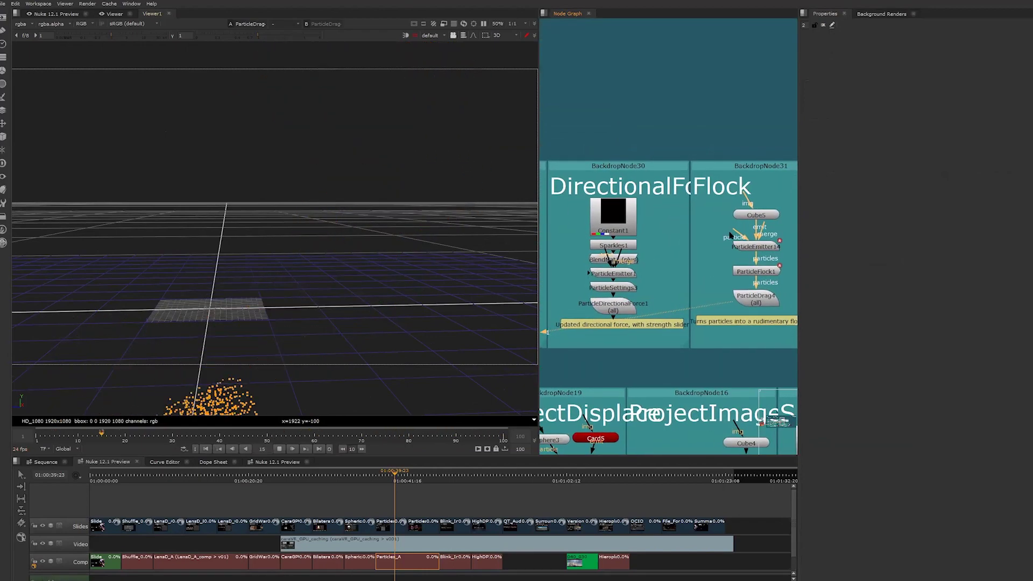
pyautogui.scroll(-5, 730, 237)
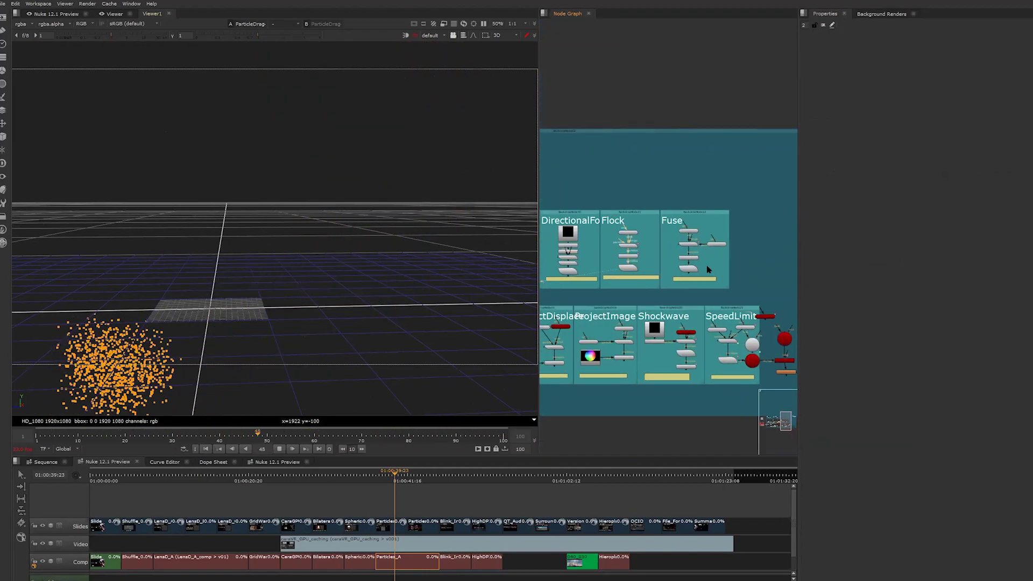
pyautogui.scroll(4, 708, 269)
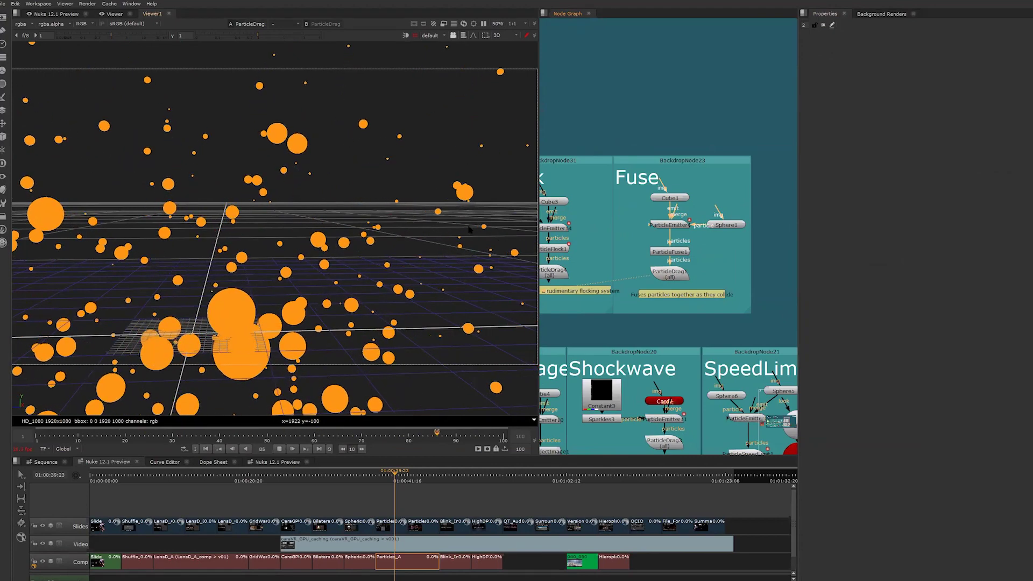
# Survey the remaining ParticleBlinkScript example groups in the node graph and show the ProjectDisplace example in the viewer.
pyautogui.scroll(-4, 645, 293)
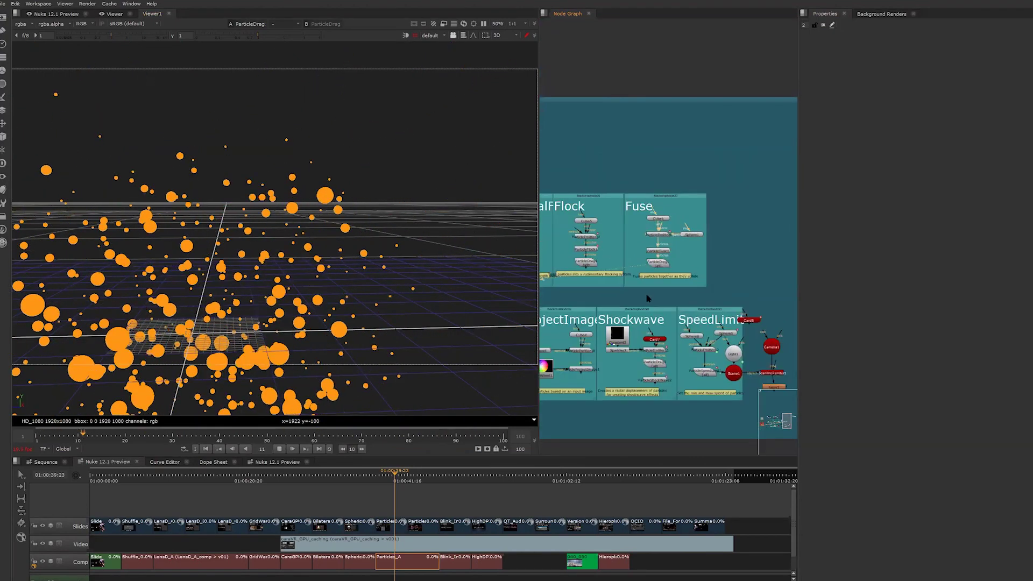
pyautogui.scroll(-3, 648, 299)
pyautogui.scroll(4, 681, 305)
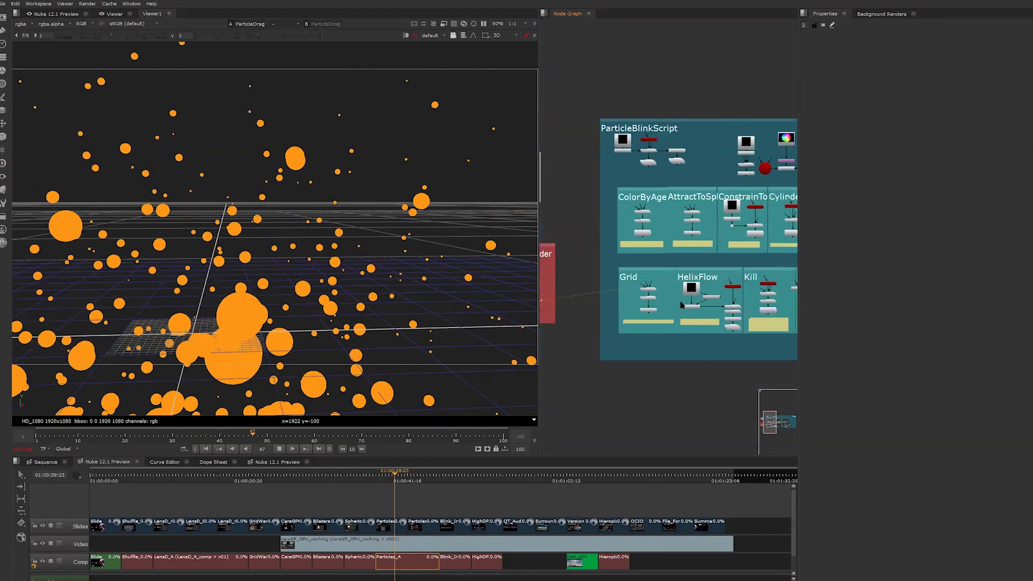
pyautogui.scroll(3, 680, 305)
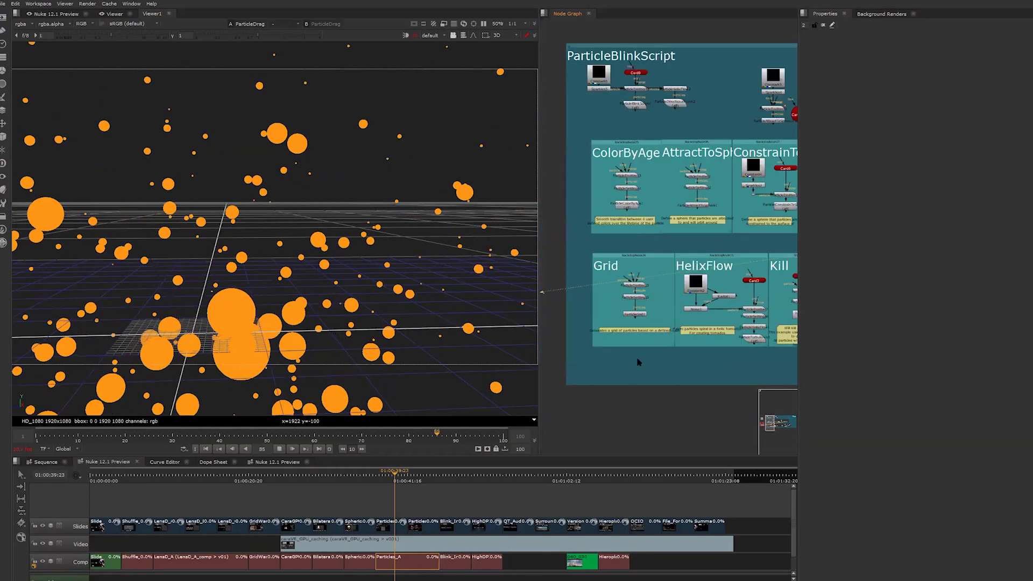
pyautogui.hscroll(10, 631, 323)
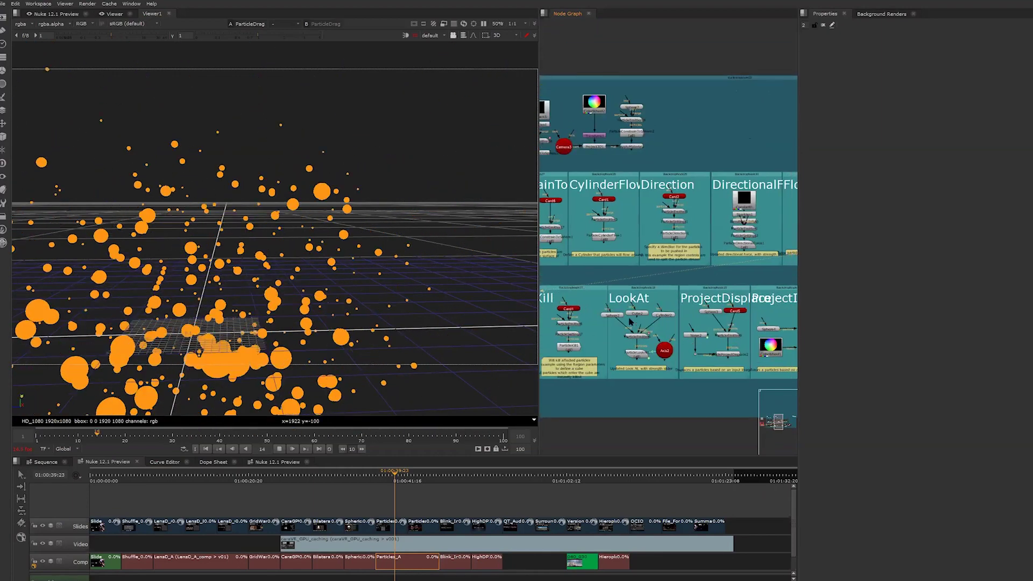
pyautogui.hscroll(10, 630, 321)
pyautogui.scroll(-3, 630, 322)
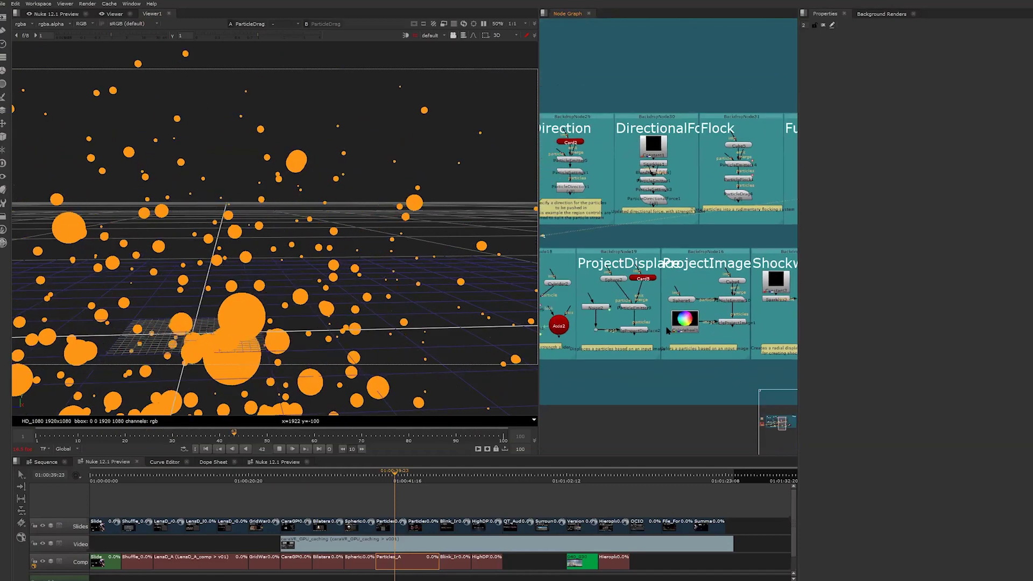
pyautogui.hscroll(4, 667, 331)
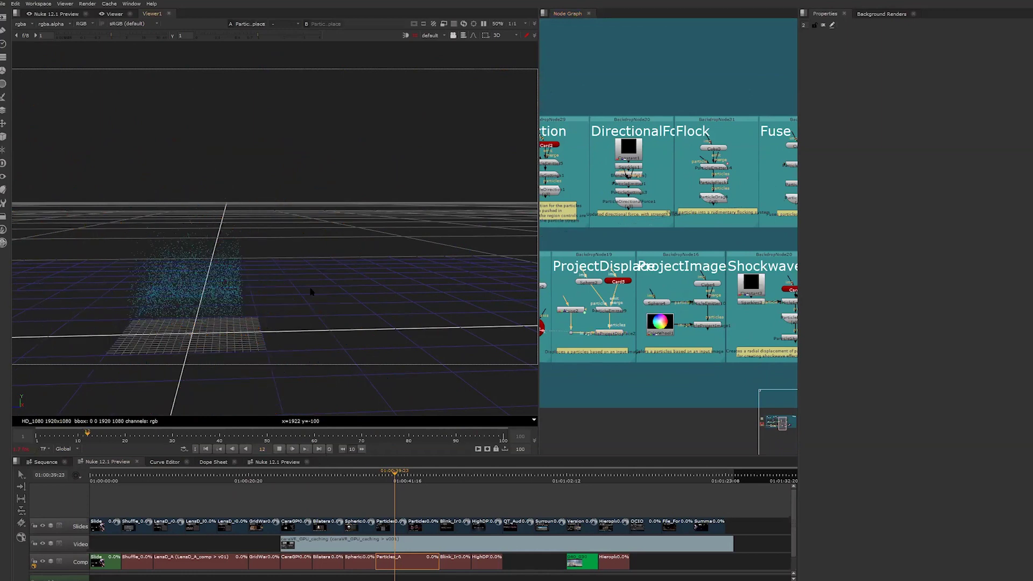
# Watch the ProjectDisplace particles, open the properties of that example's Noise2 node and show its noise pattern in the viewer.
pyautogui.keyDown('ctrl'); pyautogui.moveTo(309, 294); pyautogui.dragTo(320, 291); pyautogui.keyUp('ctrl')
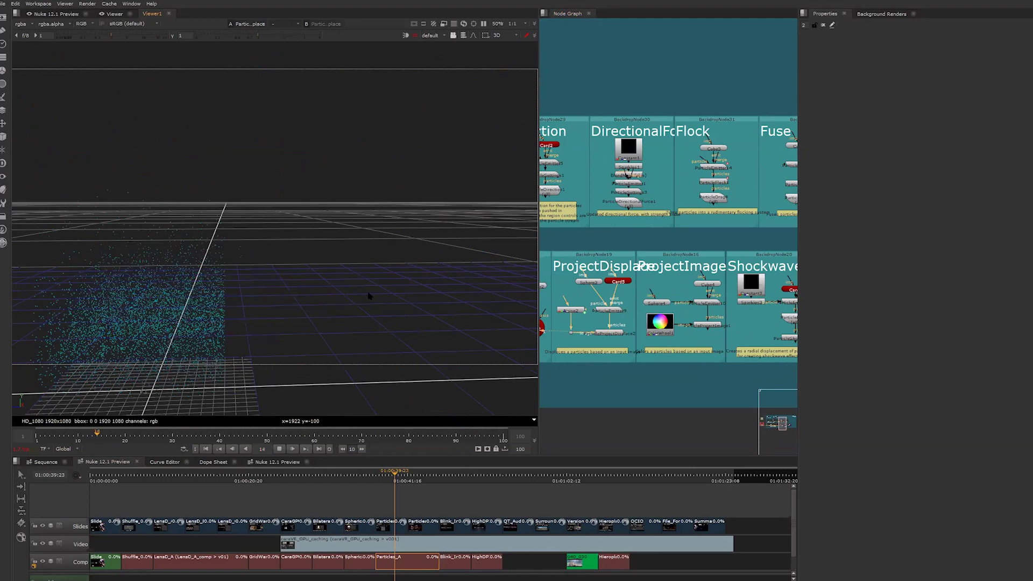
pyautogui.doubleClick(571, 310)
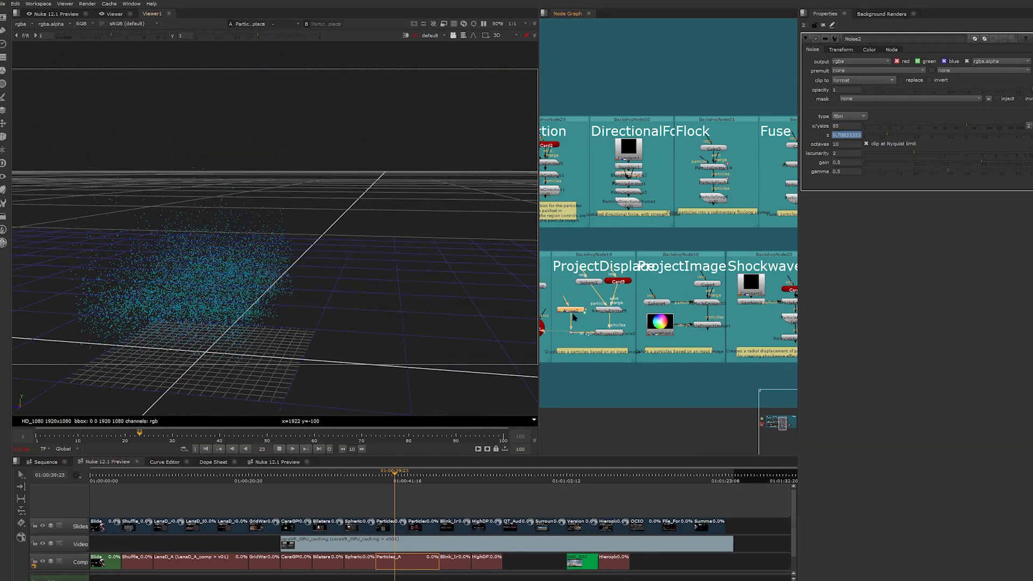
pyautogui.press('1')
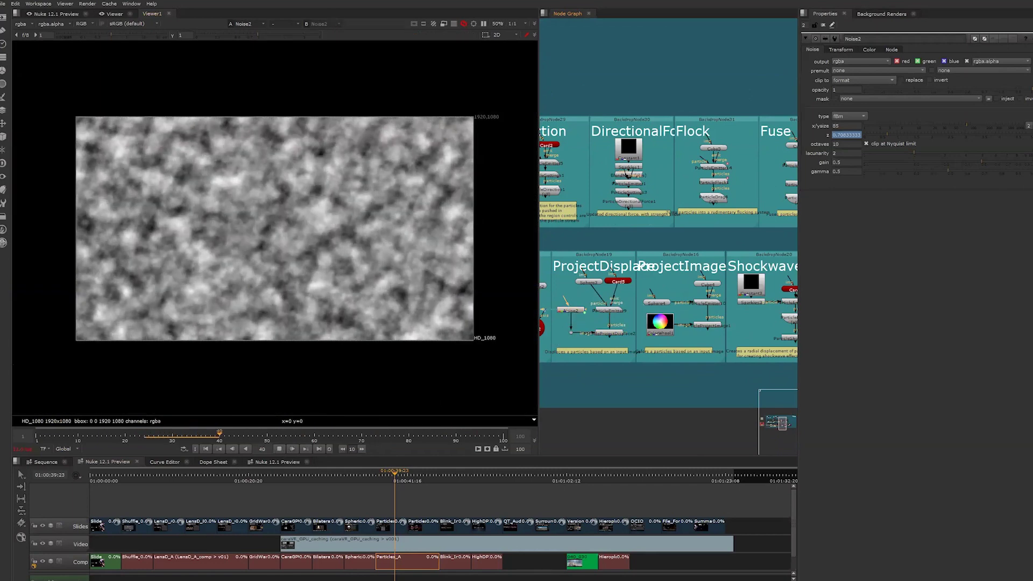
# Show the Shockwave example's ParticleShockWave2 output in the viewer and play its particle animation.
pyautogui.hscroll(5, 678, 355)
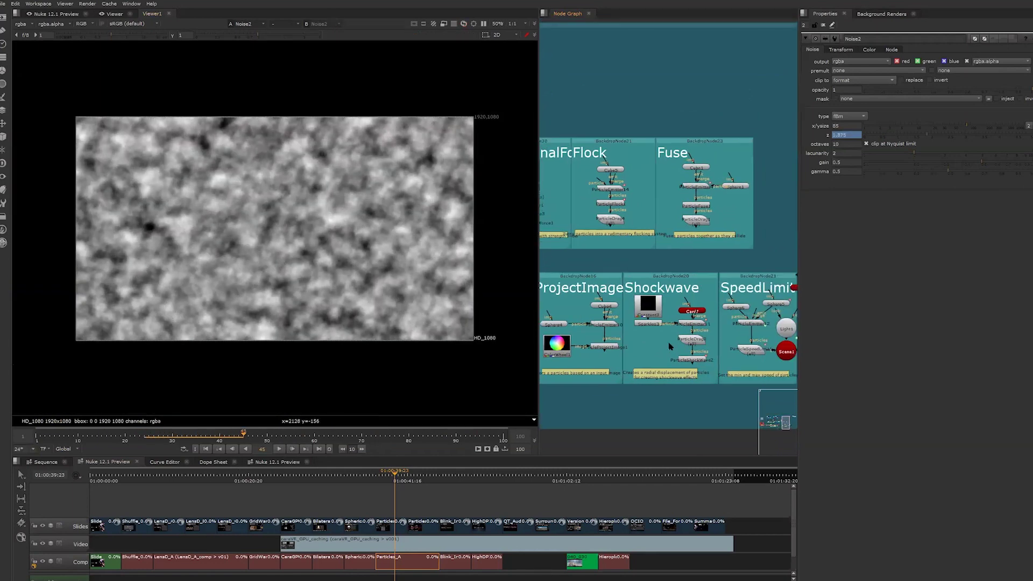
pyautogui.hscroll(3, 670, 346)
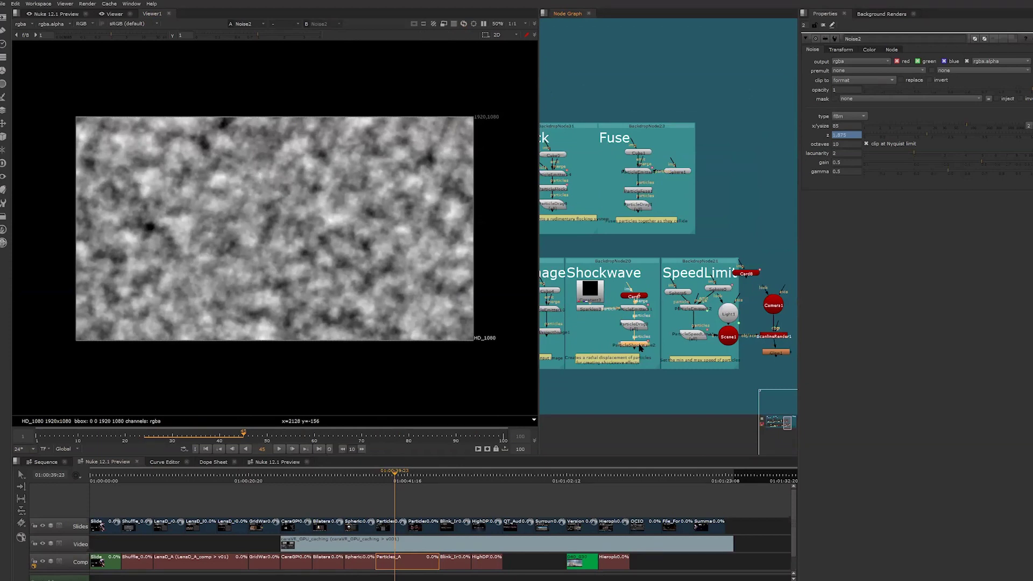
pyautogui.press('1')
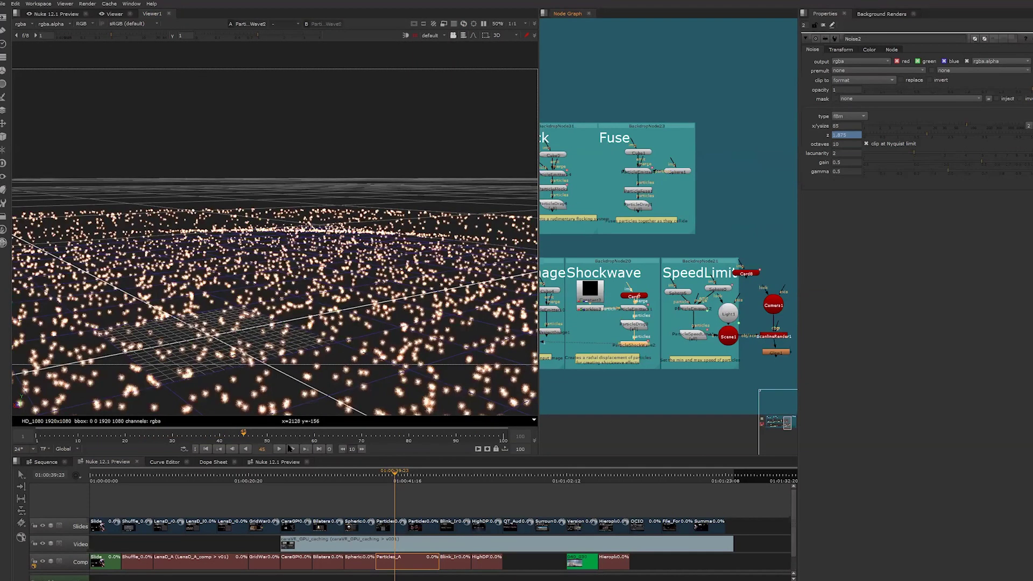
pyautogui.click(289, 448)
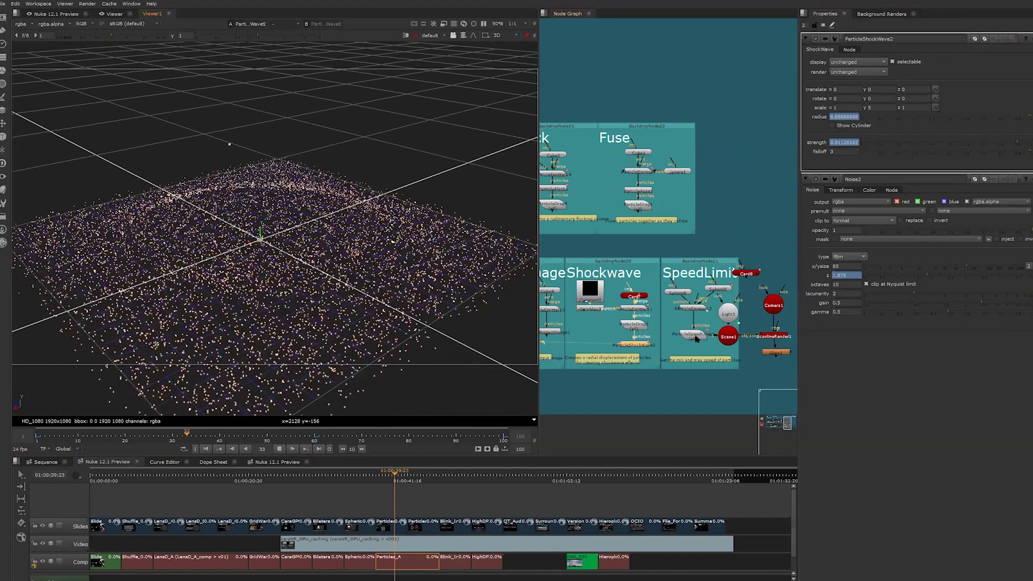
# Show the SpeedLimit example's particles and the Glow1 node's rendered output in the viewer, and stop playback.
pyautogui.press('1')
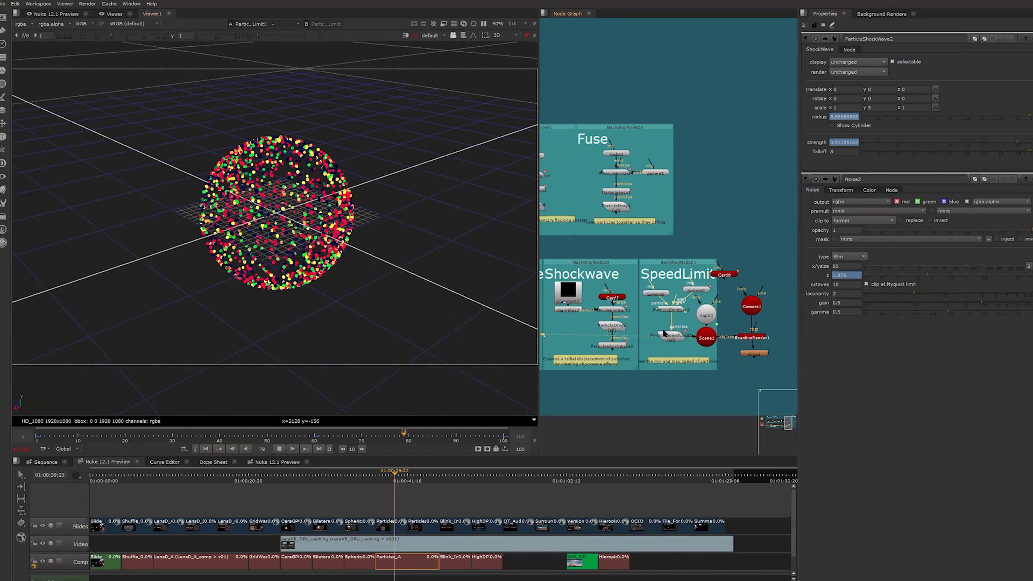
pyautogui.moveTo(699, 347); pyautogui.dragTo(677, 348, button='middle')
pyautogui.press('1')
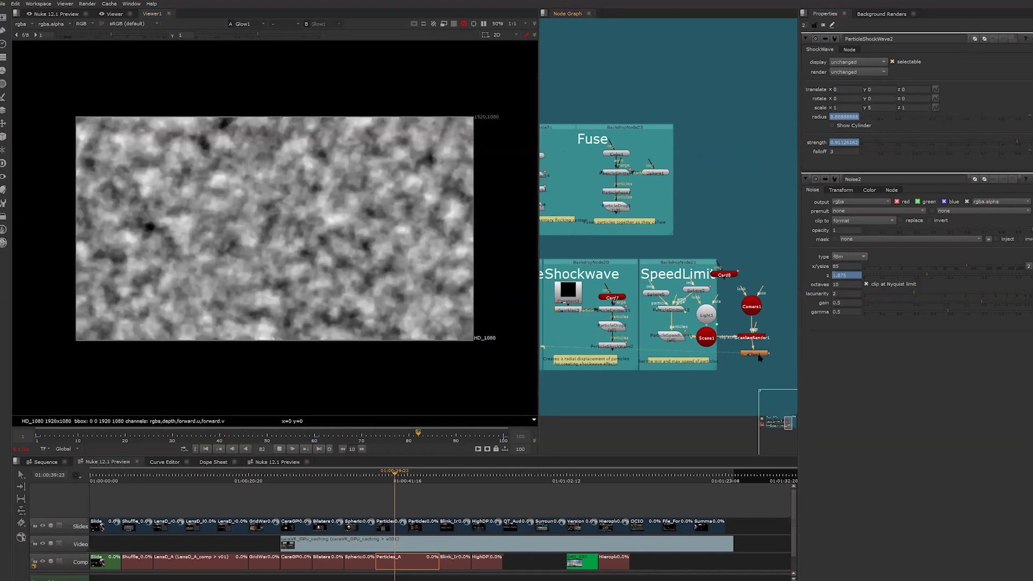
pyautogui.moveTo(757, 354); pyautogui.dragTo(751, 357)
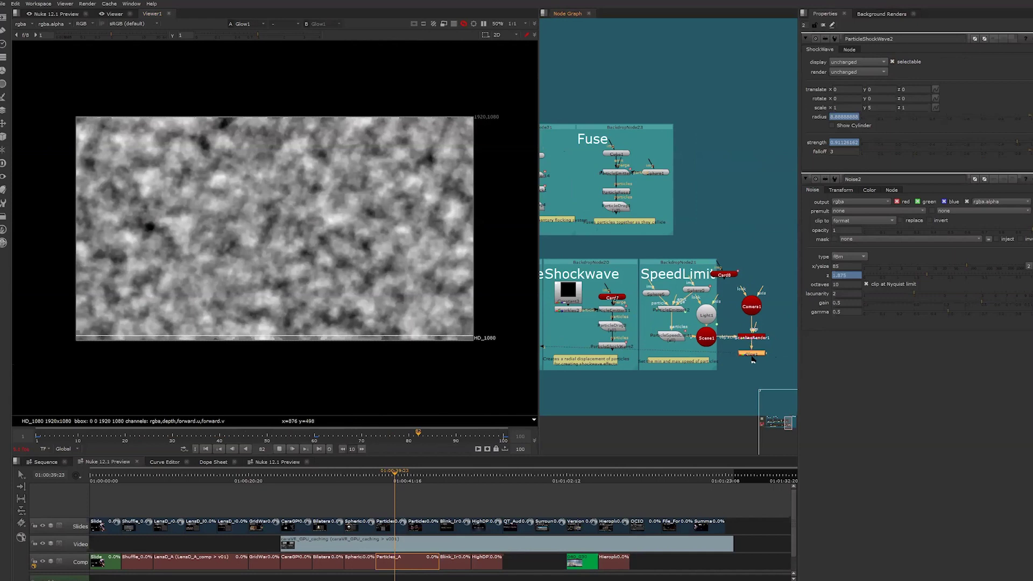
pyautogui.click(280, 449)
pyautogui.scroll(-5, 682, 319)
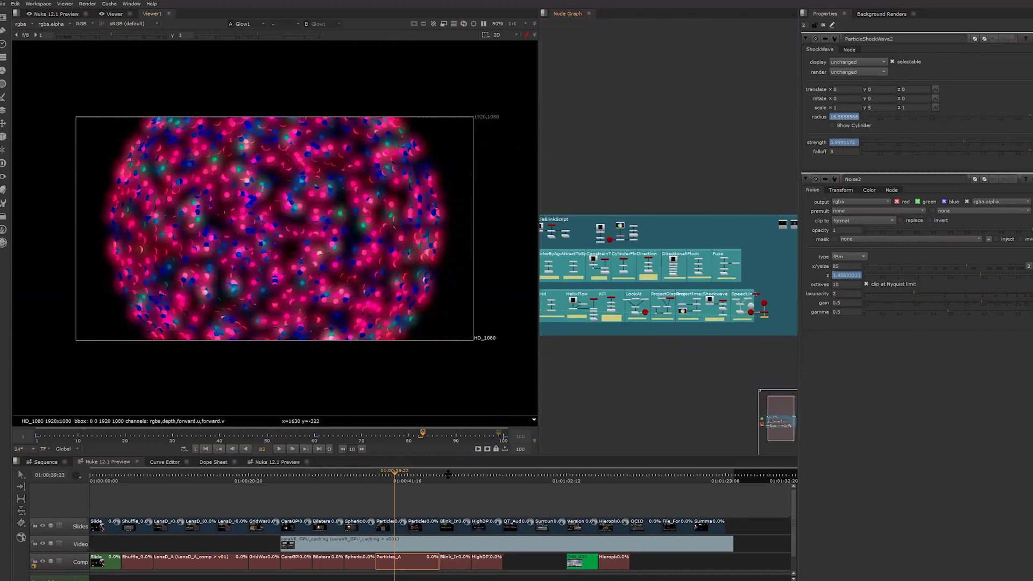
# Switch from Nuke to the remote desktop and move the BeBop Session Dashboard window to the middle of the screen.
pyautogui.scroll(-2, 611, 328)
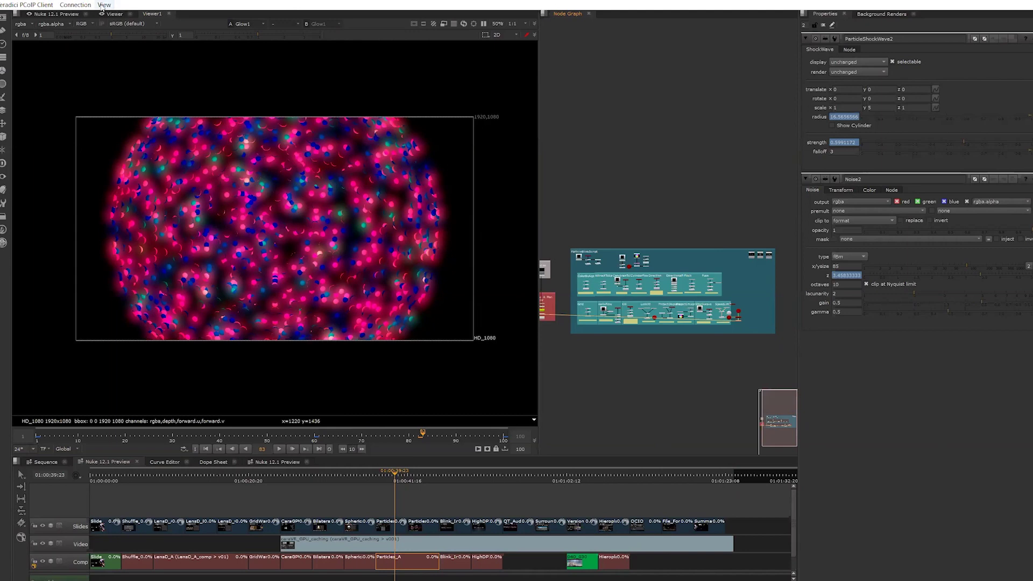
pyautogui.click(105, 6)
pyautogui.click(658, 181)
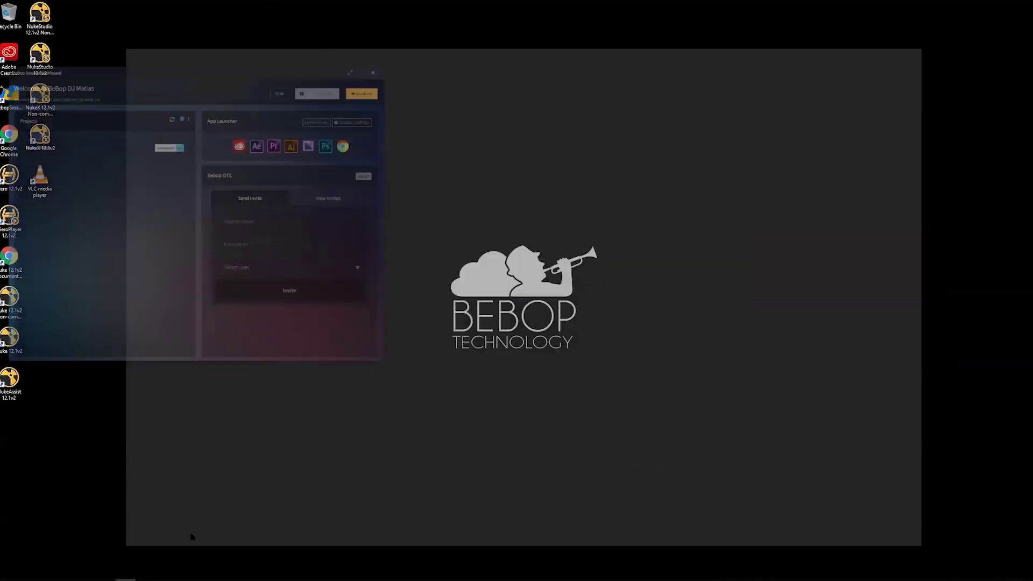
pyautogui.moveTo(240, 3); pyautogui.dragTo(590, 126)
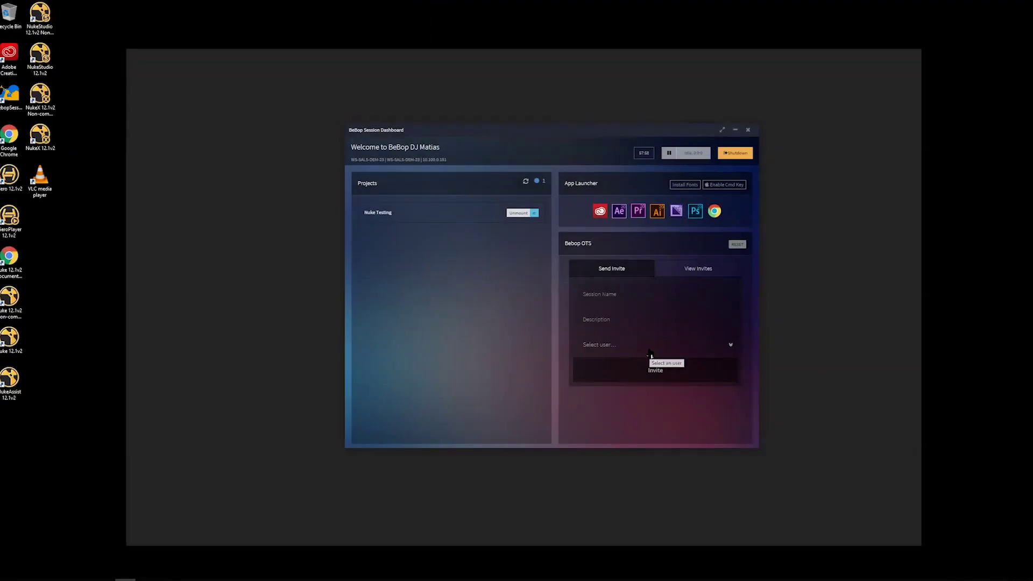
pyautogui.click(650, 353)
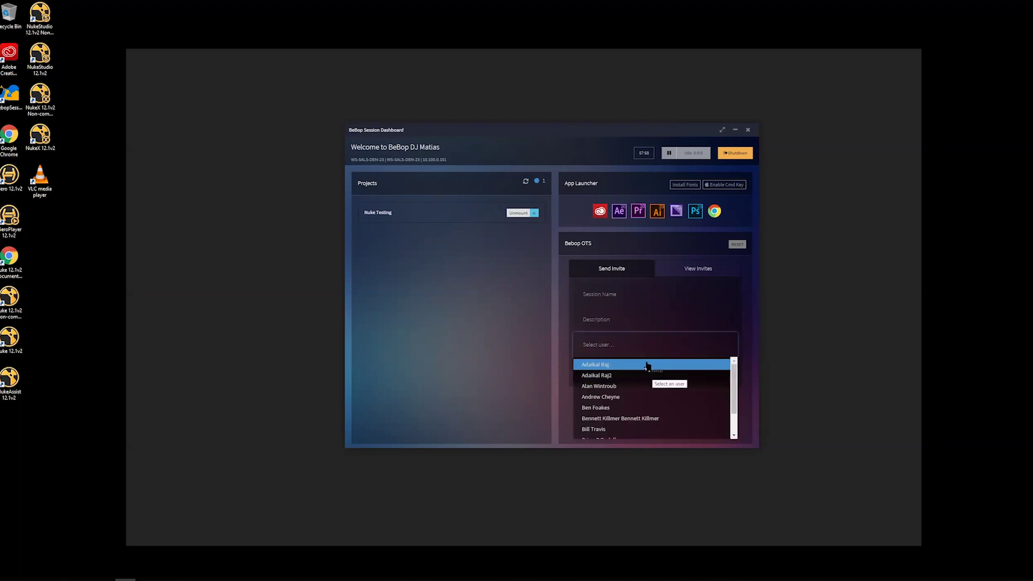
pyautogui.write('sim')
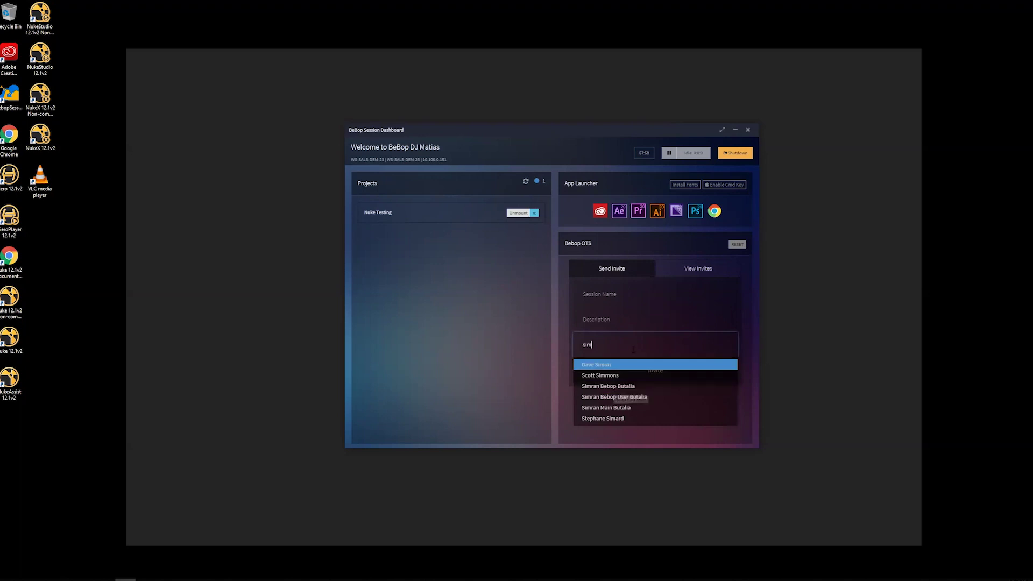
pyautogui.click(640, 389)
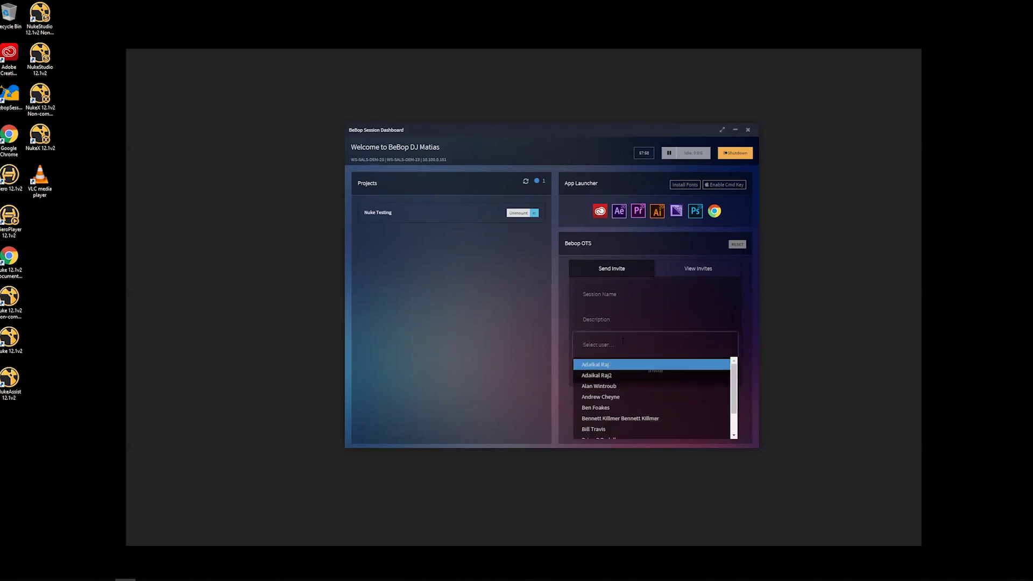
# Select the colleague's main account as invitee, name the Bebop OTS session Foundry and send the invite.
pyautogui.write('sim')
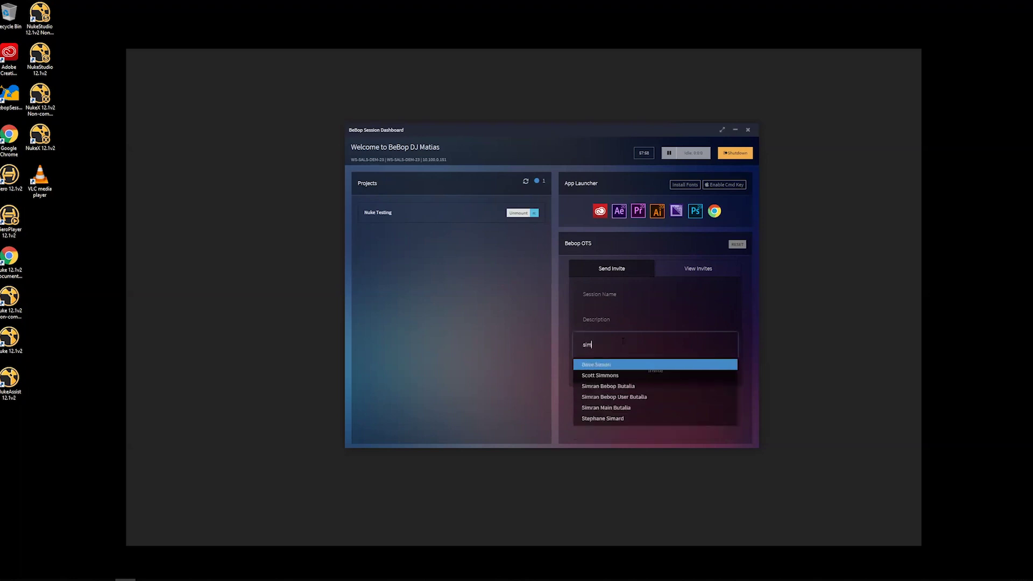
pyautogui.click(635, 407)
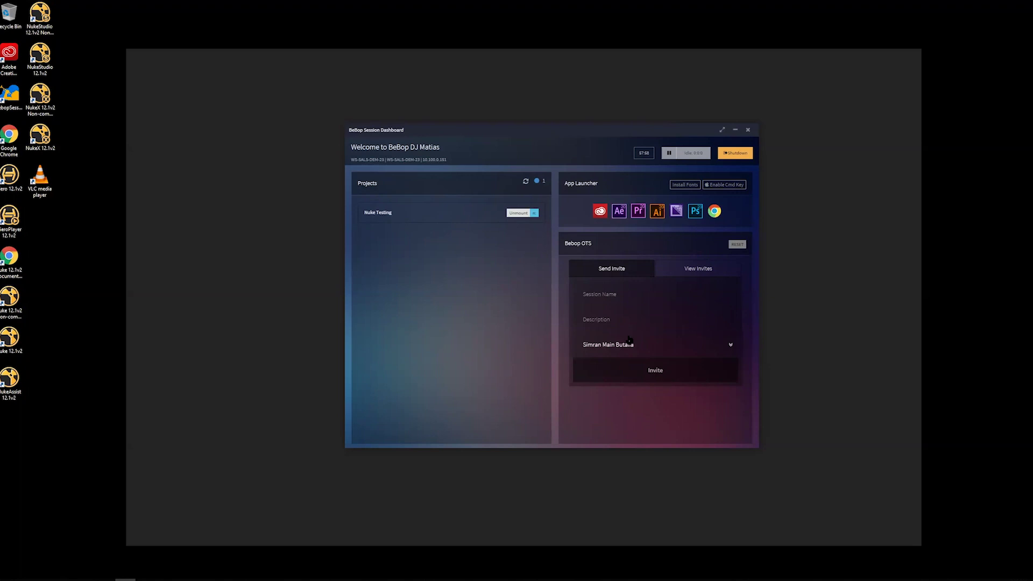
pyautogui.click(621, 301)
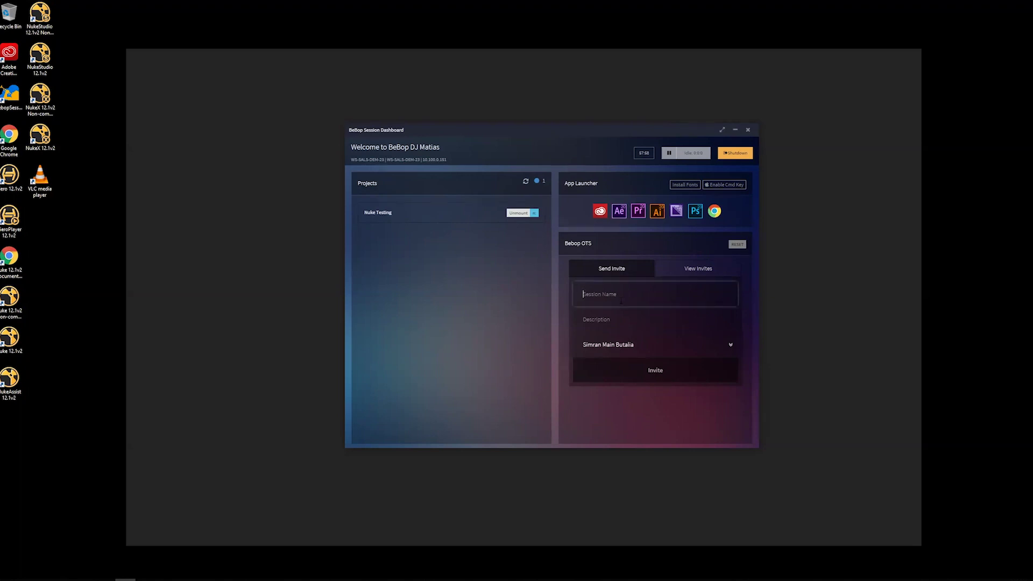
pyautogui.write('Foundry')
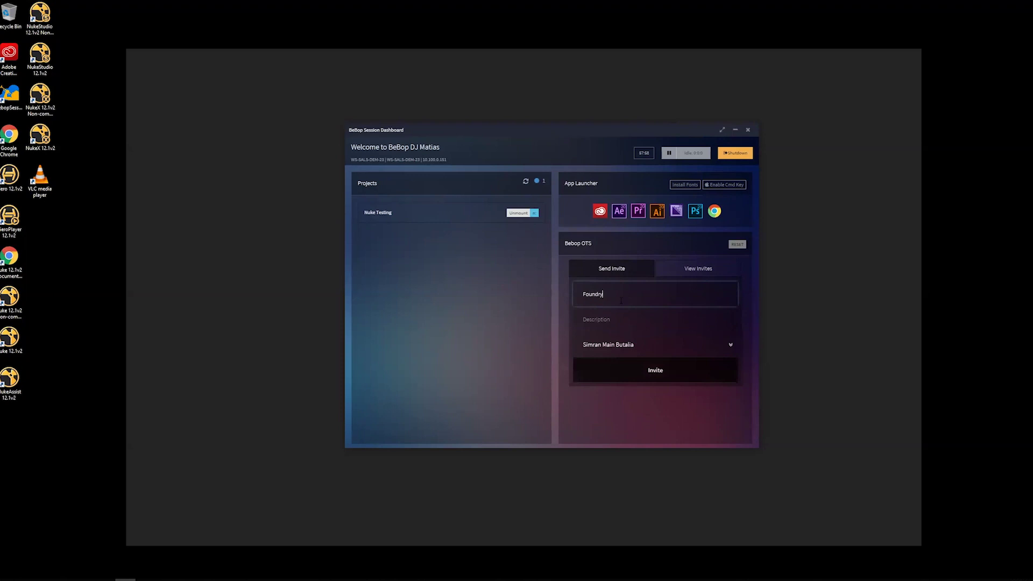
pyautogui.click(666, 371)
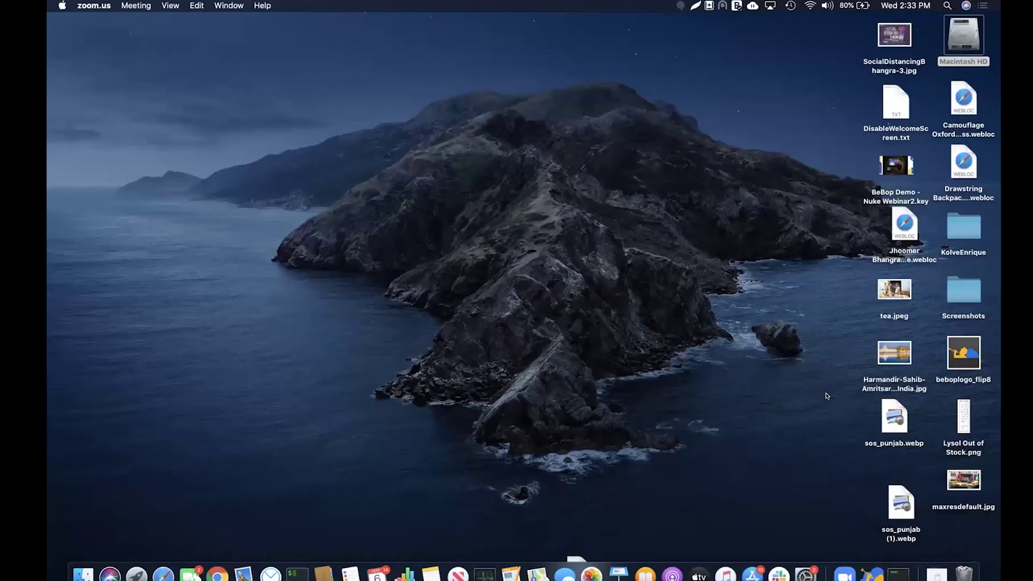
# Switch to BebopClient to view the workstations, and accept the pending OTS invite in the invitee's BeBop Session Dashboard.
pyautogui.click(849, 573)
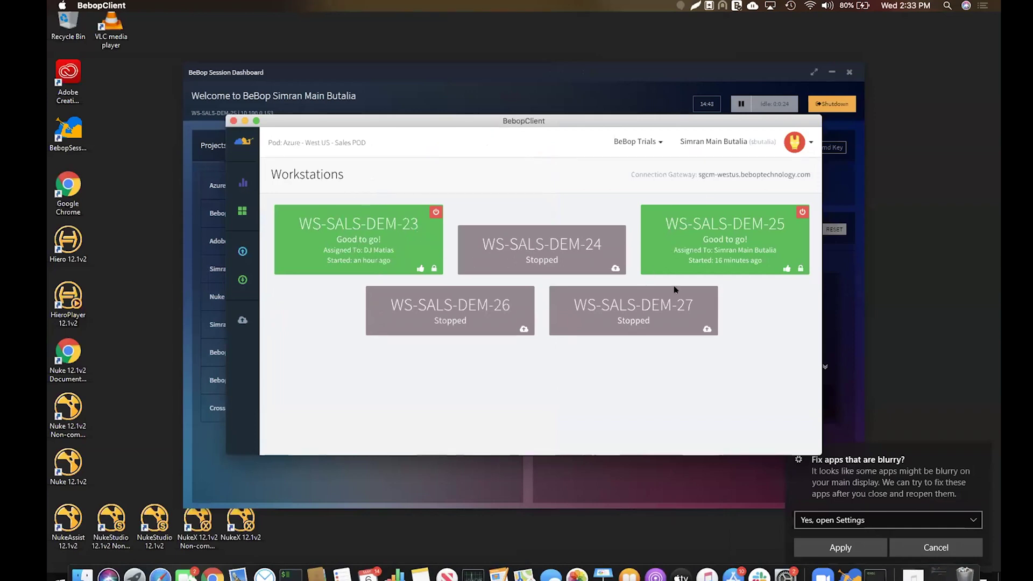
pyautogui.click(859, 359)
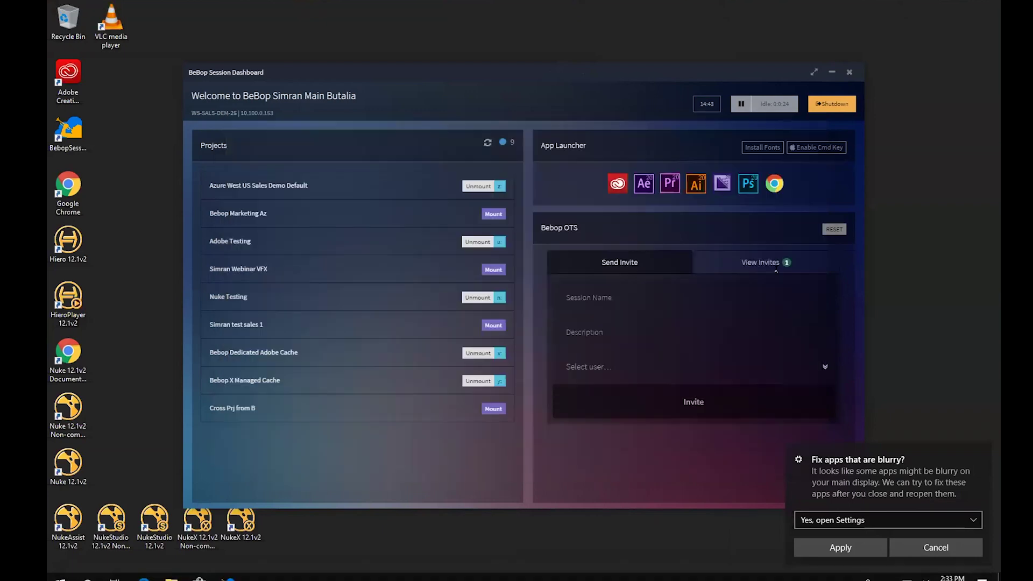
pyautogui.click(723, 310)
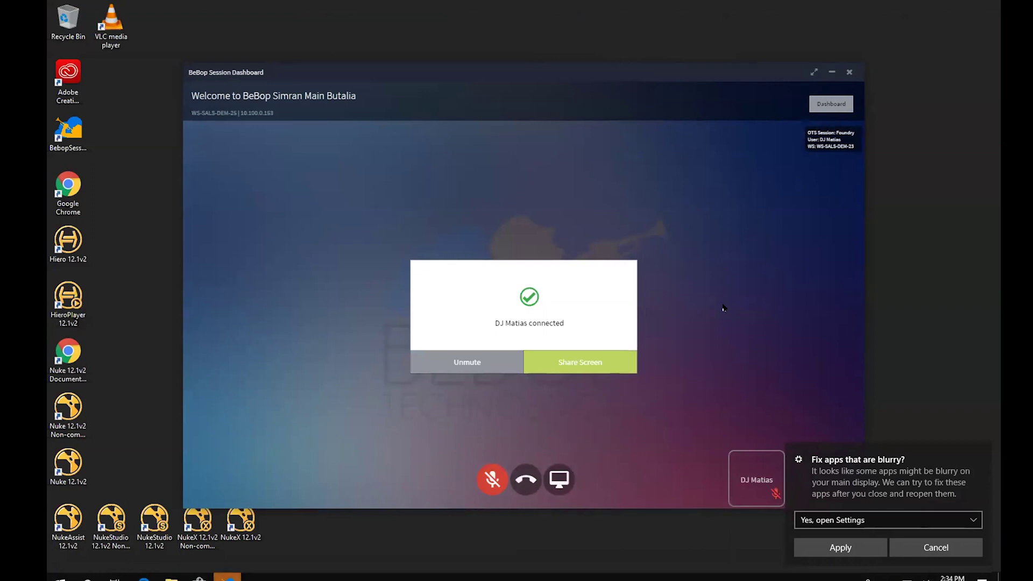
# Dismiss the blurry-apps notification and enlarge the dashboard showing the shared Nuke screen to full size.
pyautogui.click(936, 547)
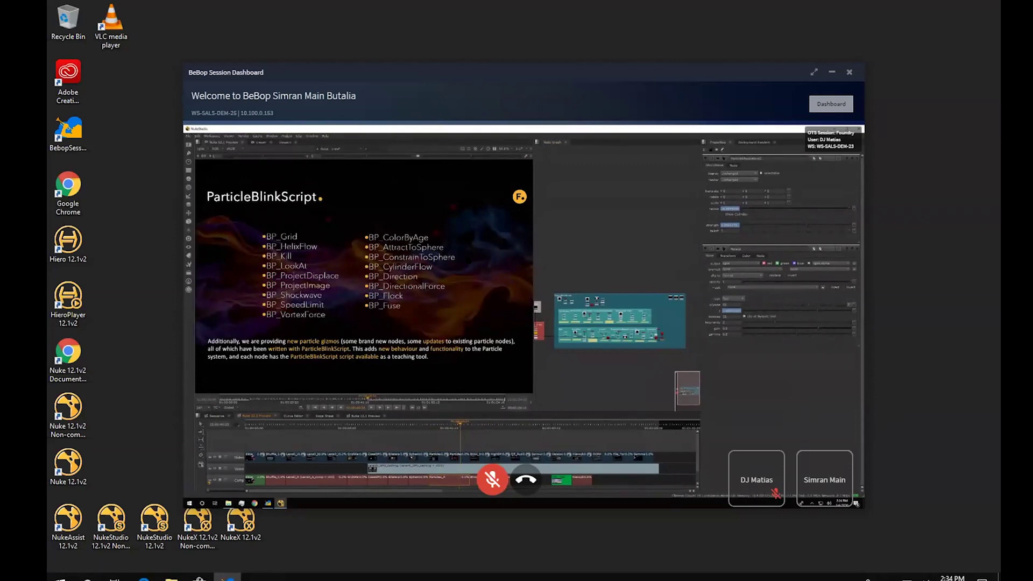
pyautogui.click(812, 75)
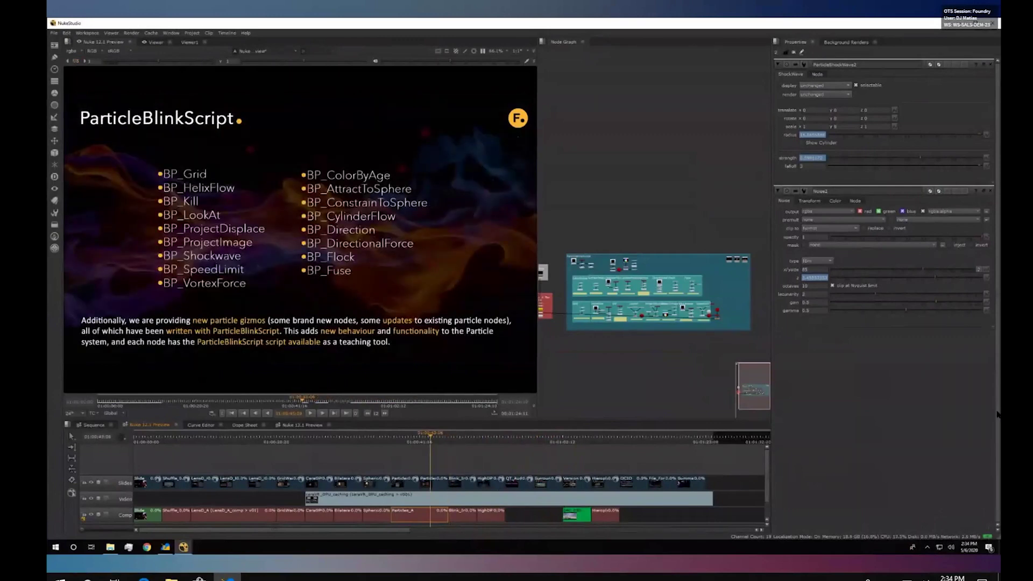
# Look over the Workstations, Ingest and Downloads pages in BebopClient and return to the shared OTS session.
pyautogui.moveTo(706, 574)
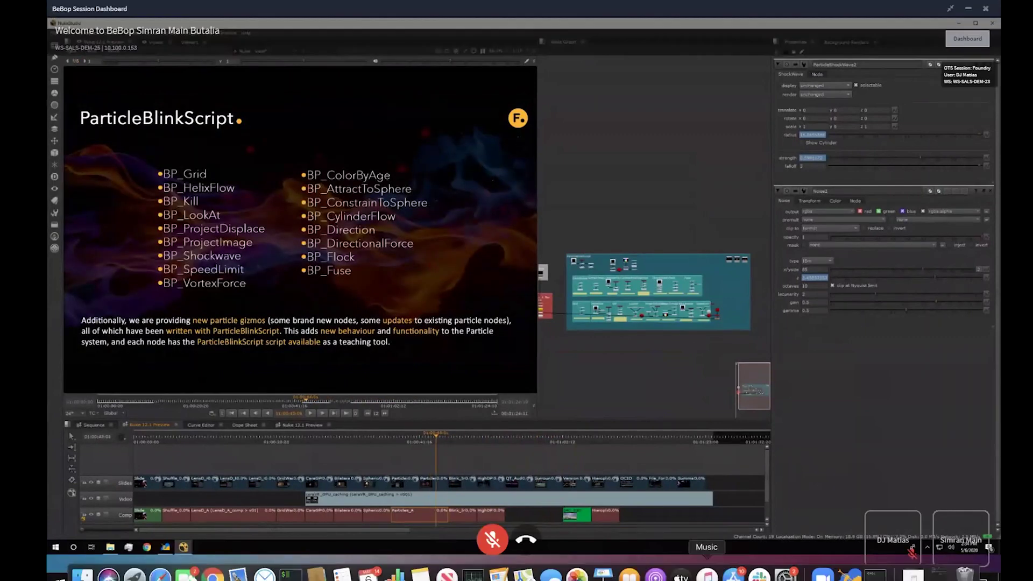
pyautogui.click(849, 575)
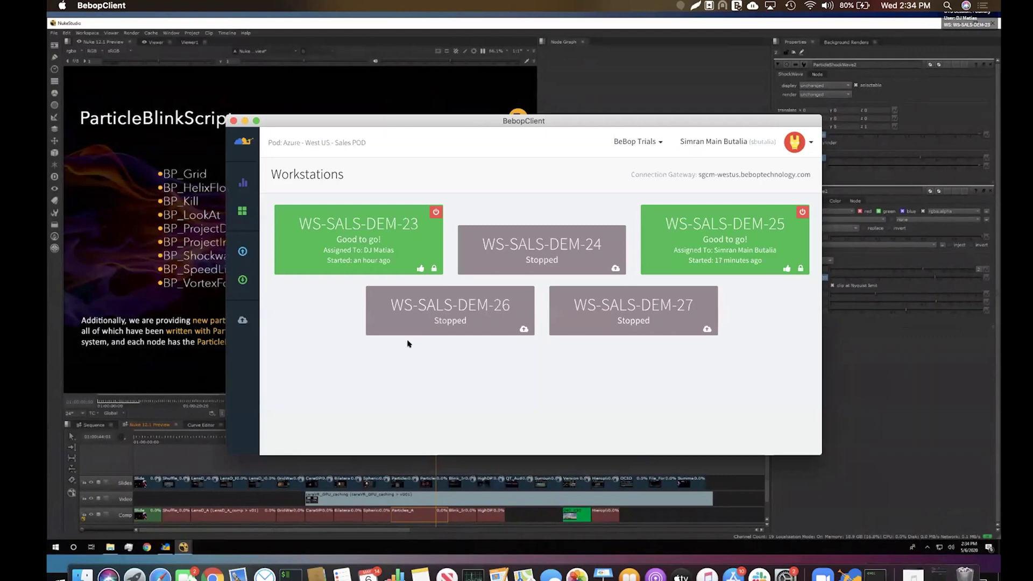
pyautogui.click(243, 252)
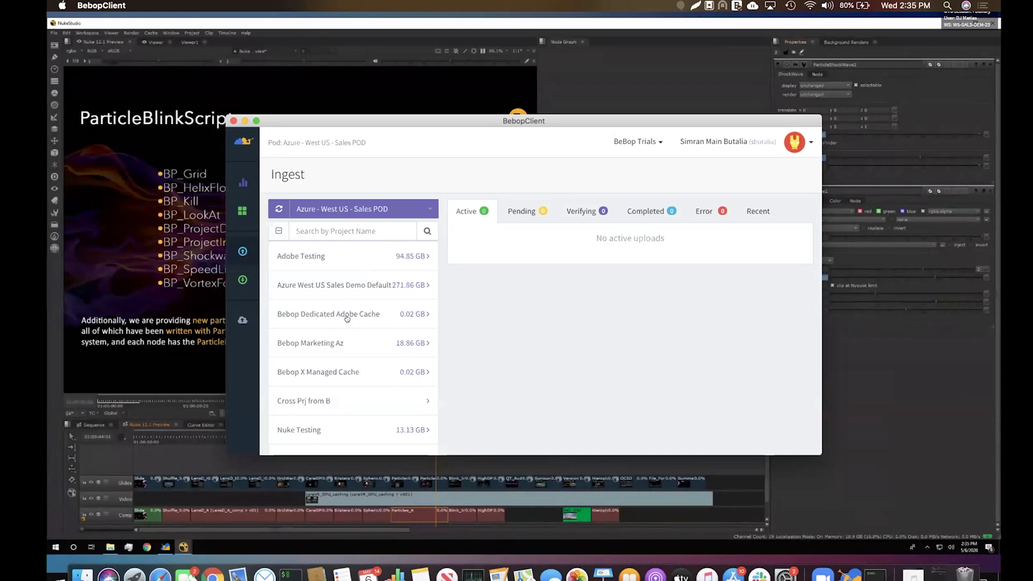
pyautogui.click(242, 280)
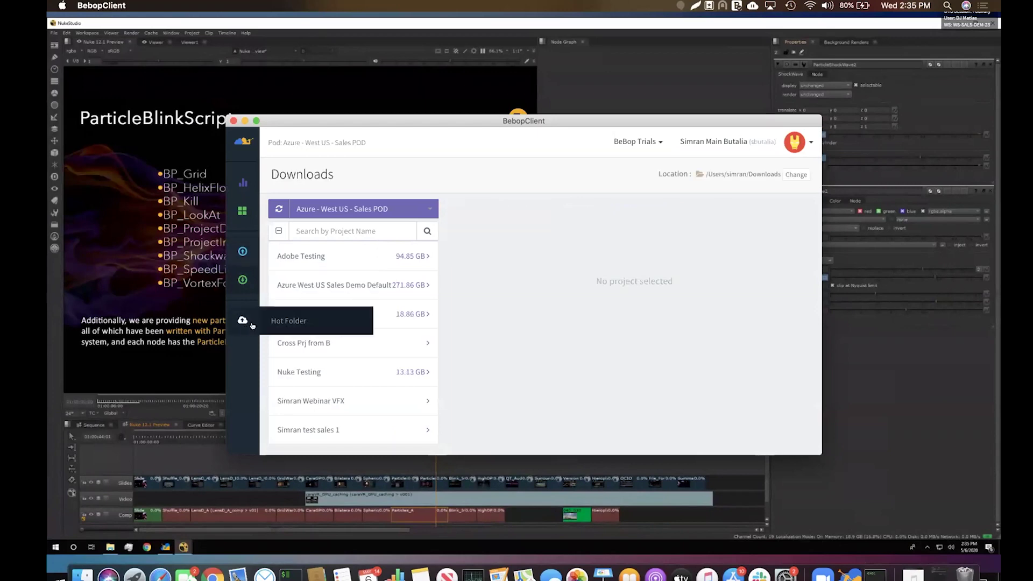
pyautogui.press('super+Tab')
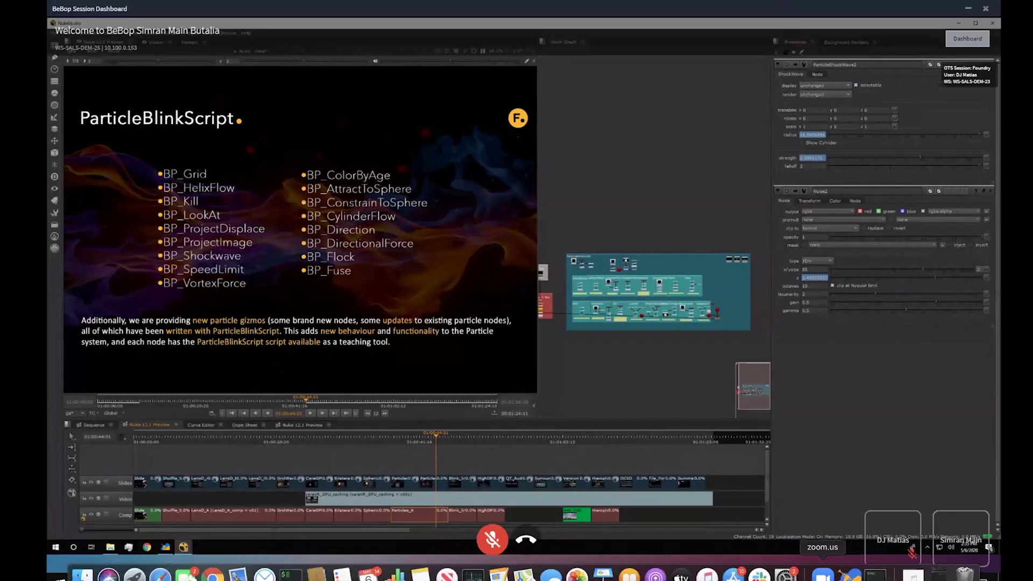
pyautogui.click(849, 574)
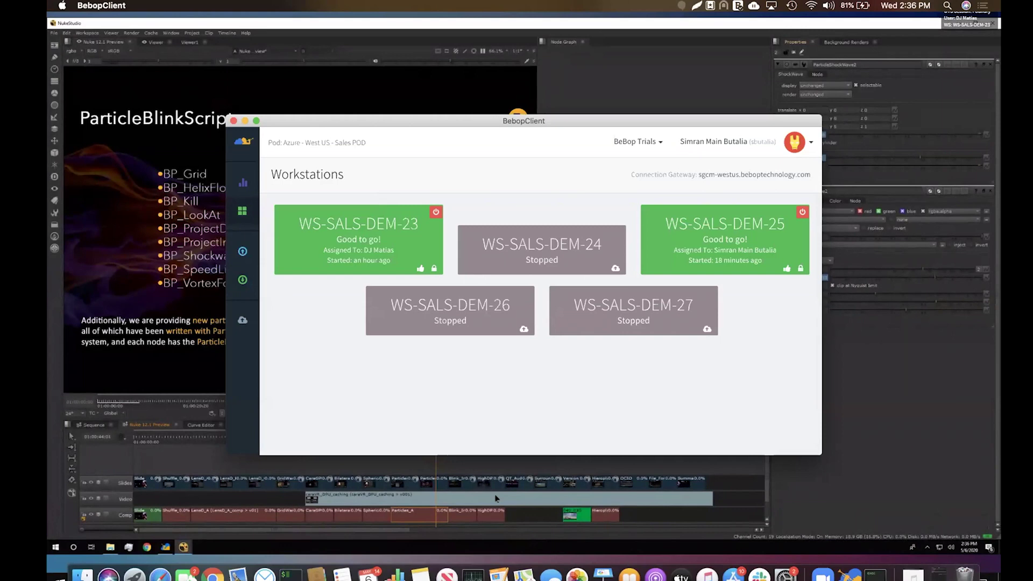
pyautogui.press('super+Tab')
# Disconnect from the Foundry OTS session and restore the session dashboard from its enlarged size.
pyautogui.moveTo(525, 533)
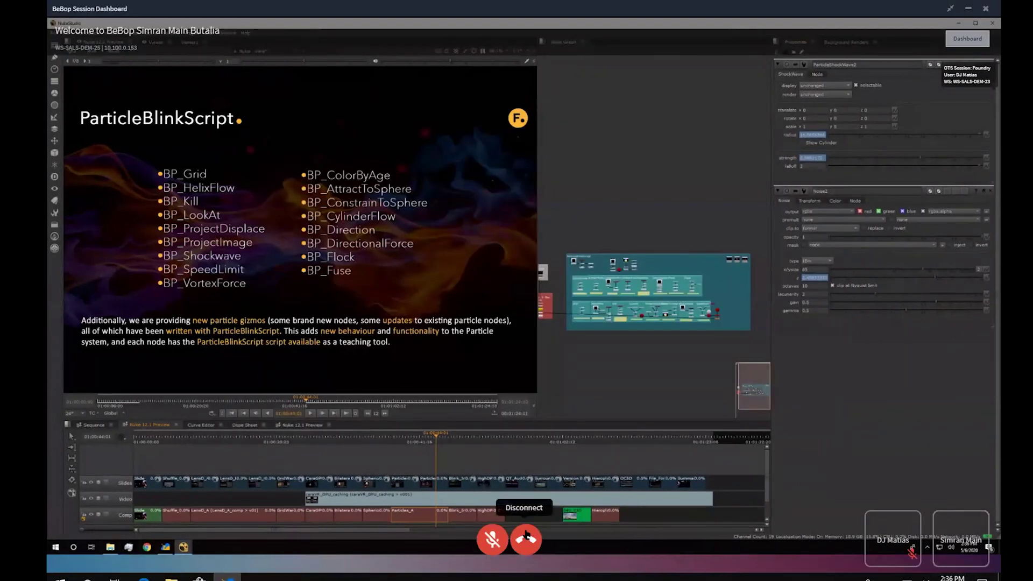
pyautogui.click(526, 535)
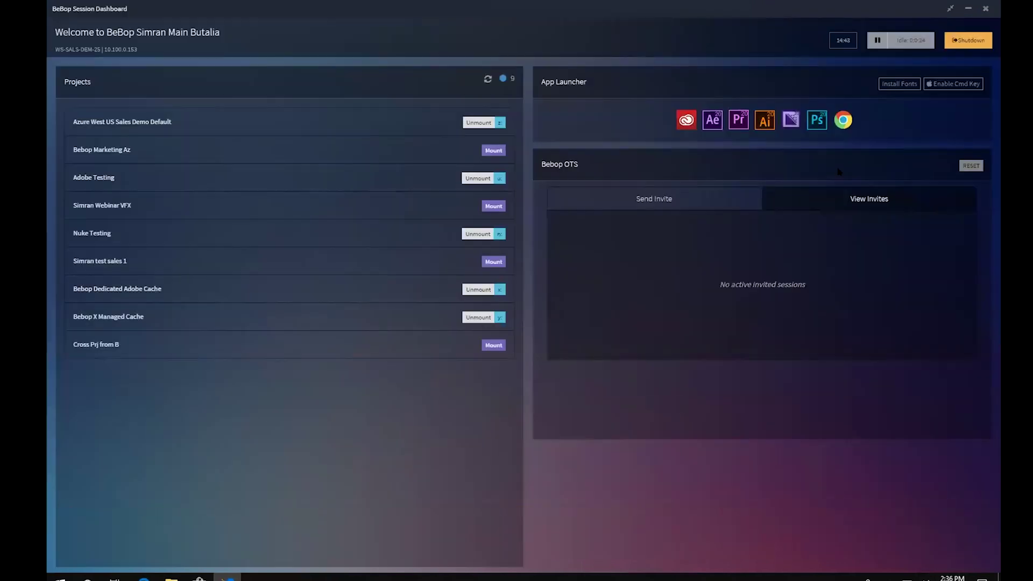
pyautogui.click(950, 9)
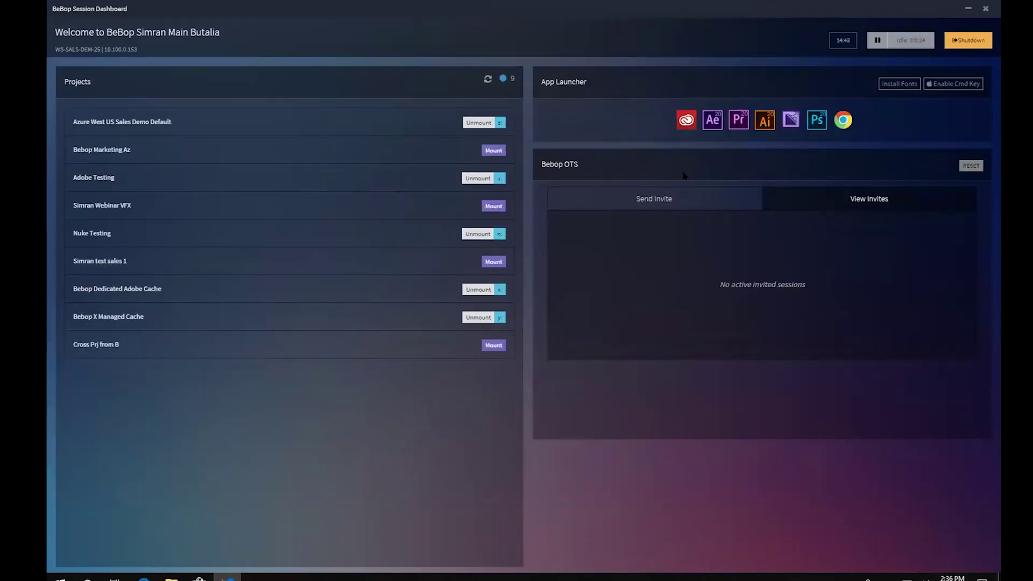